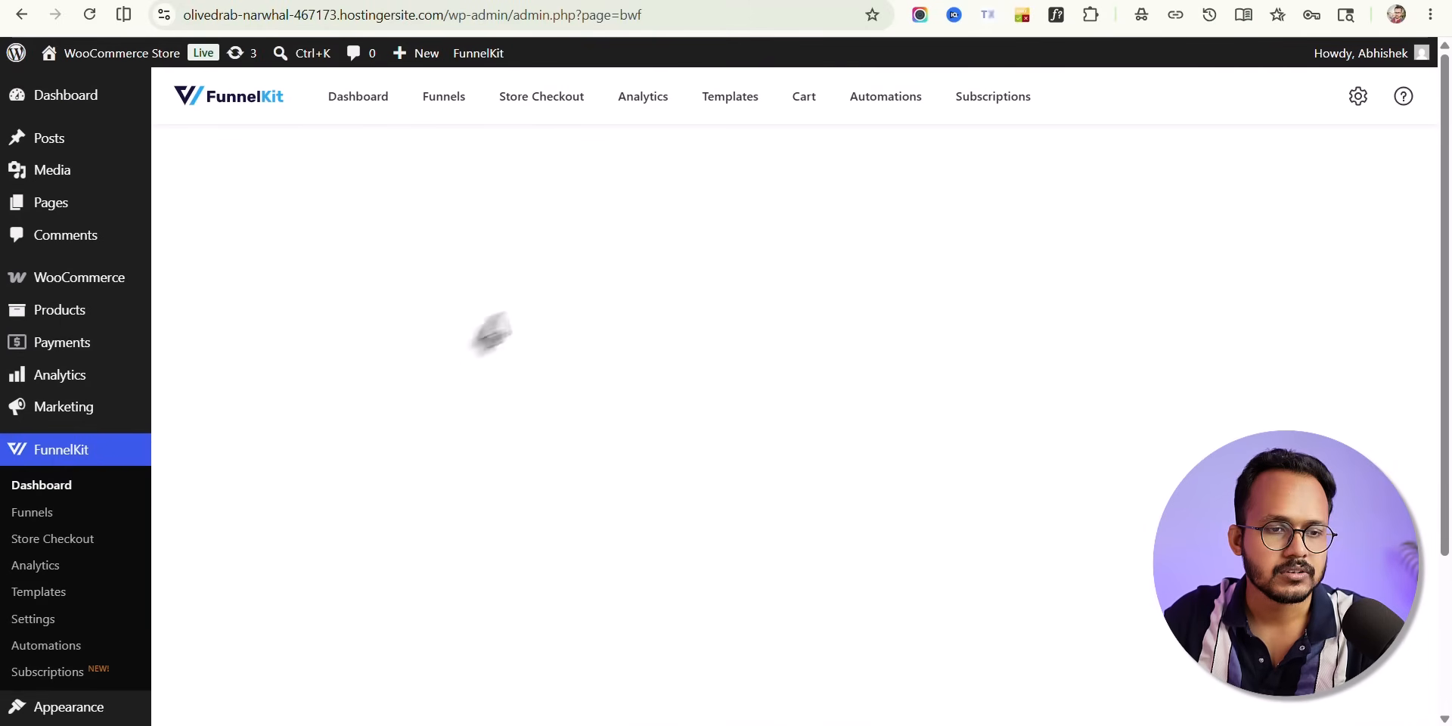
Activate FunnelKit Automations from FunnelKit's Automations page and reload the admin page
left_click(886, 97)
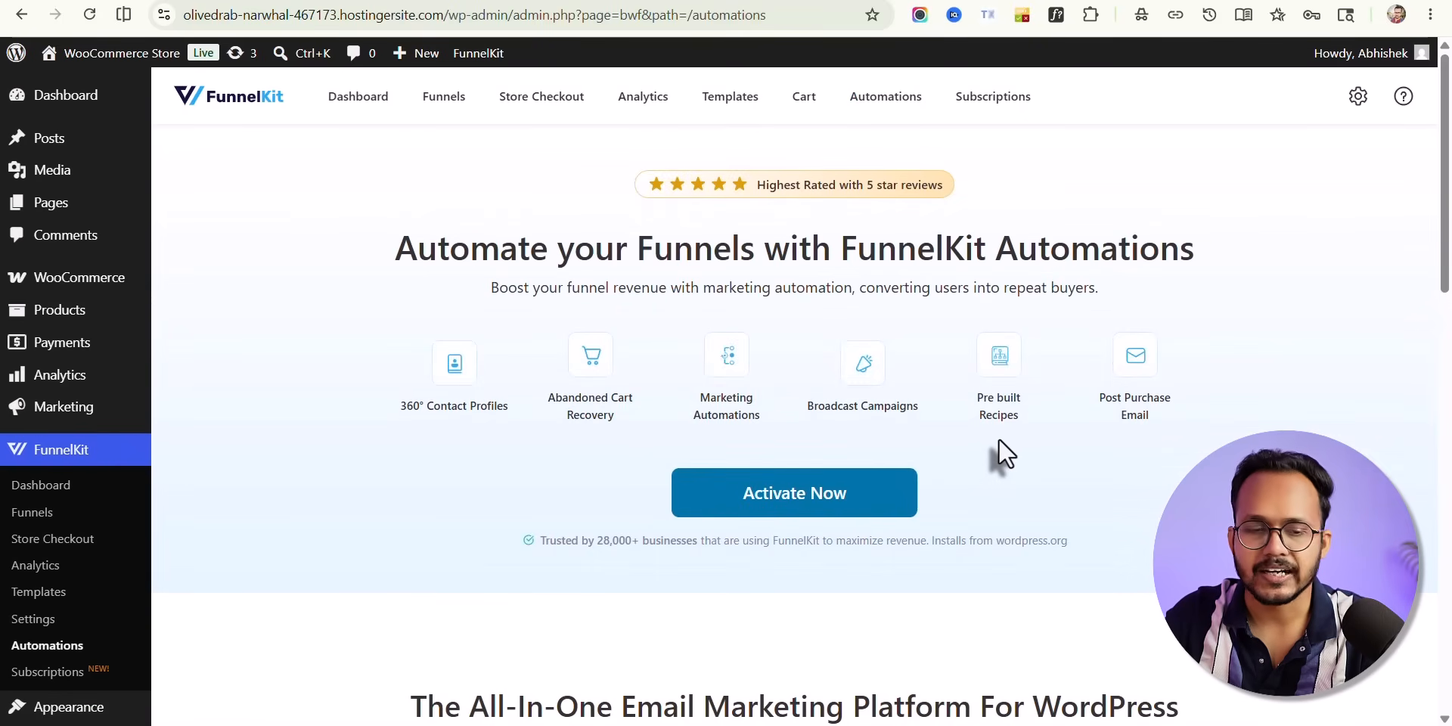
left_click(807, 514)
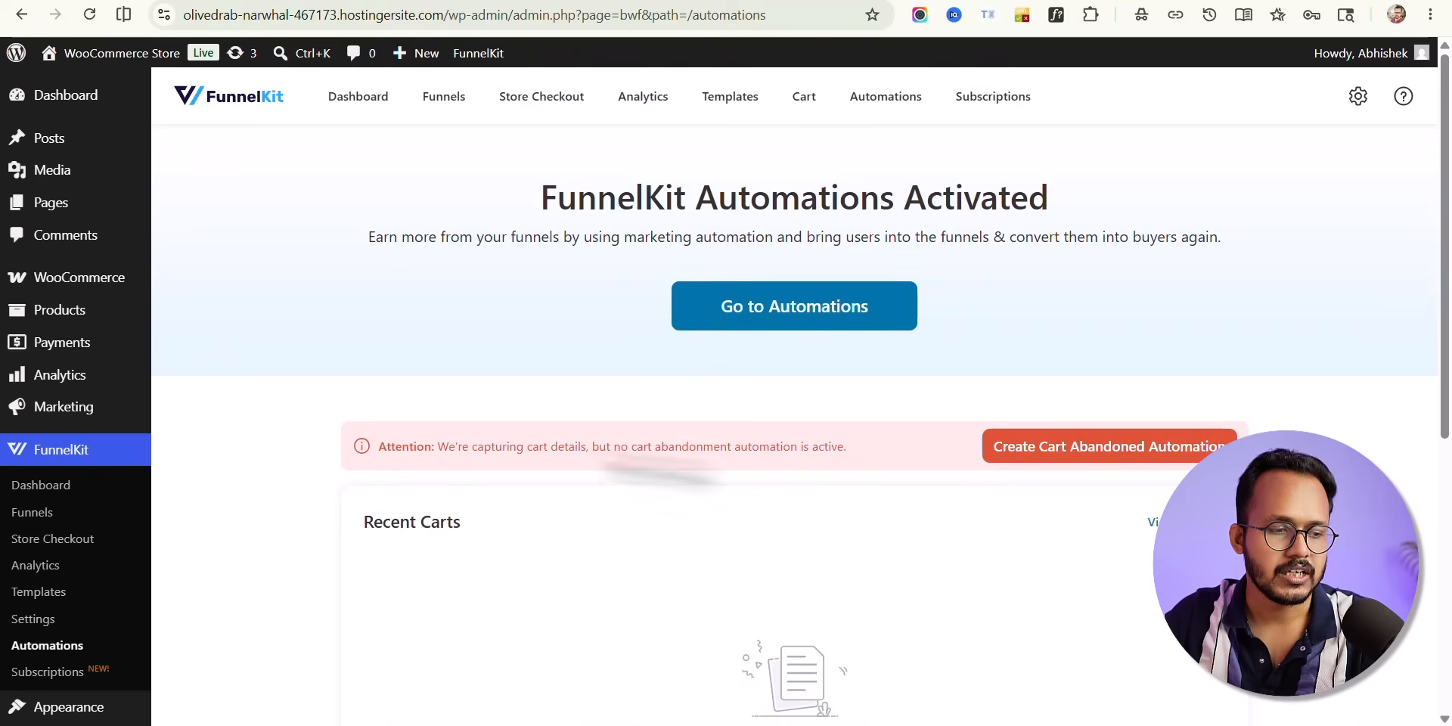
scroll(337, 474, "down", 5)
scroll(338, 474, "up", 4)
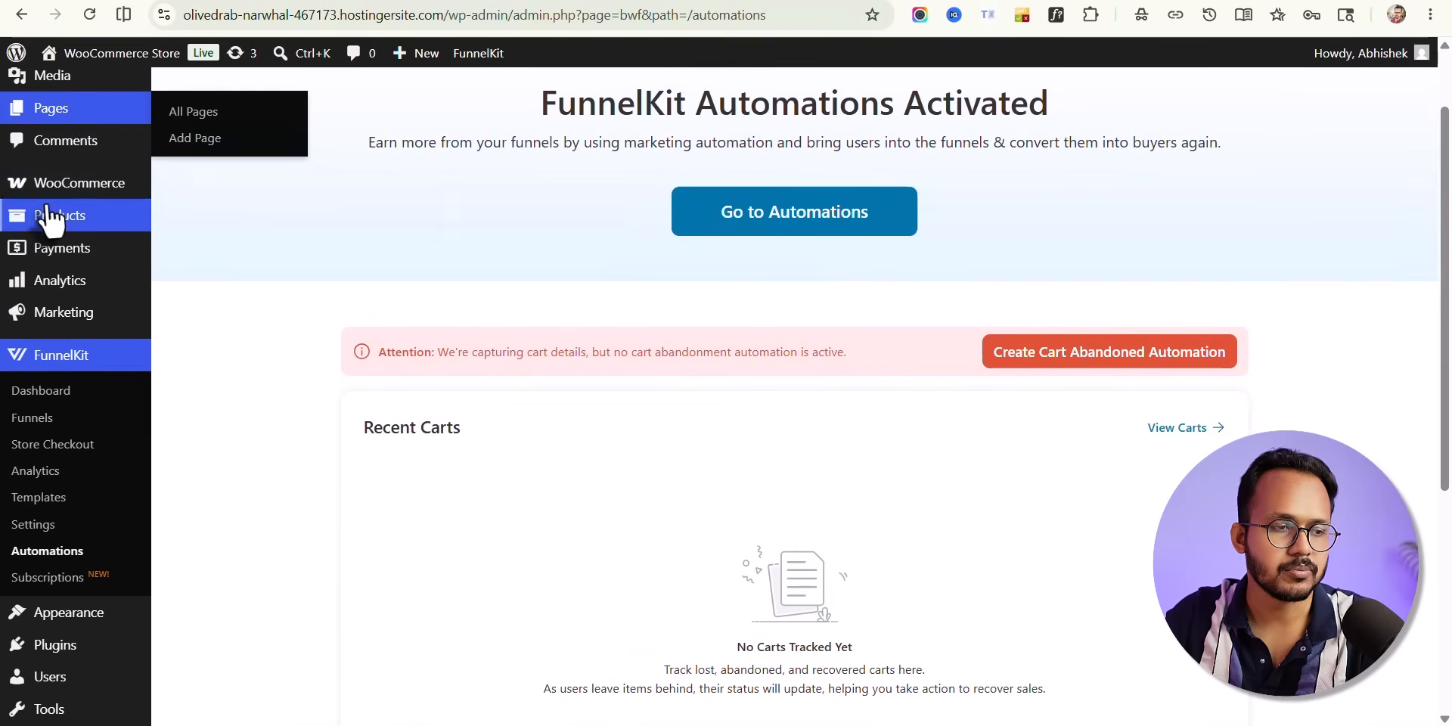
scroll(48, 220, "up", 2)
left_click(91, 15)
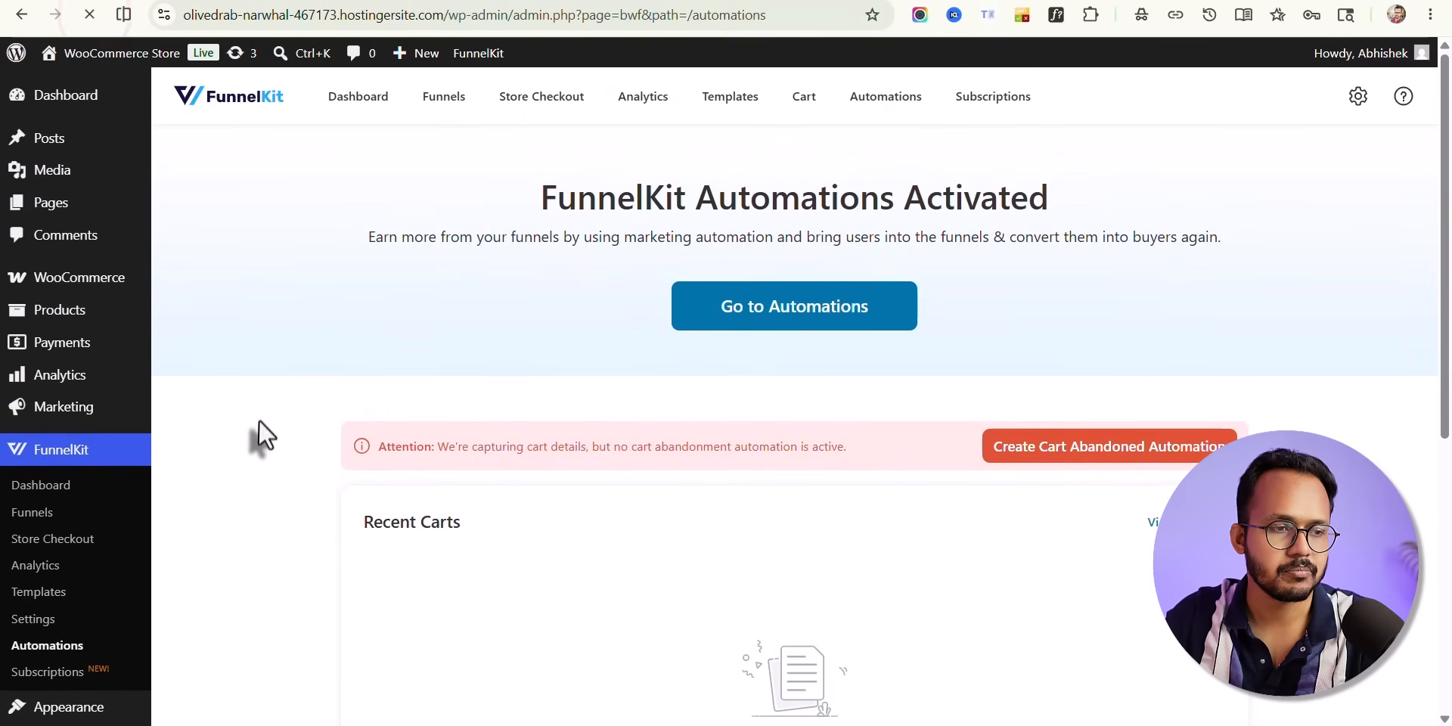
Open the FunnelKit Automations dashboard and look over its overview and recent carts
scroll(233, 441, "down", 3)
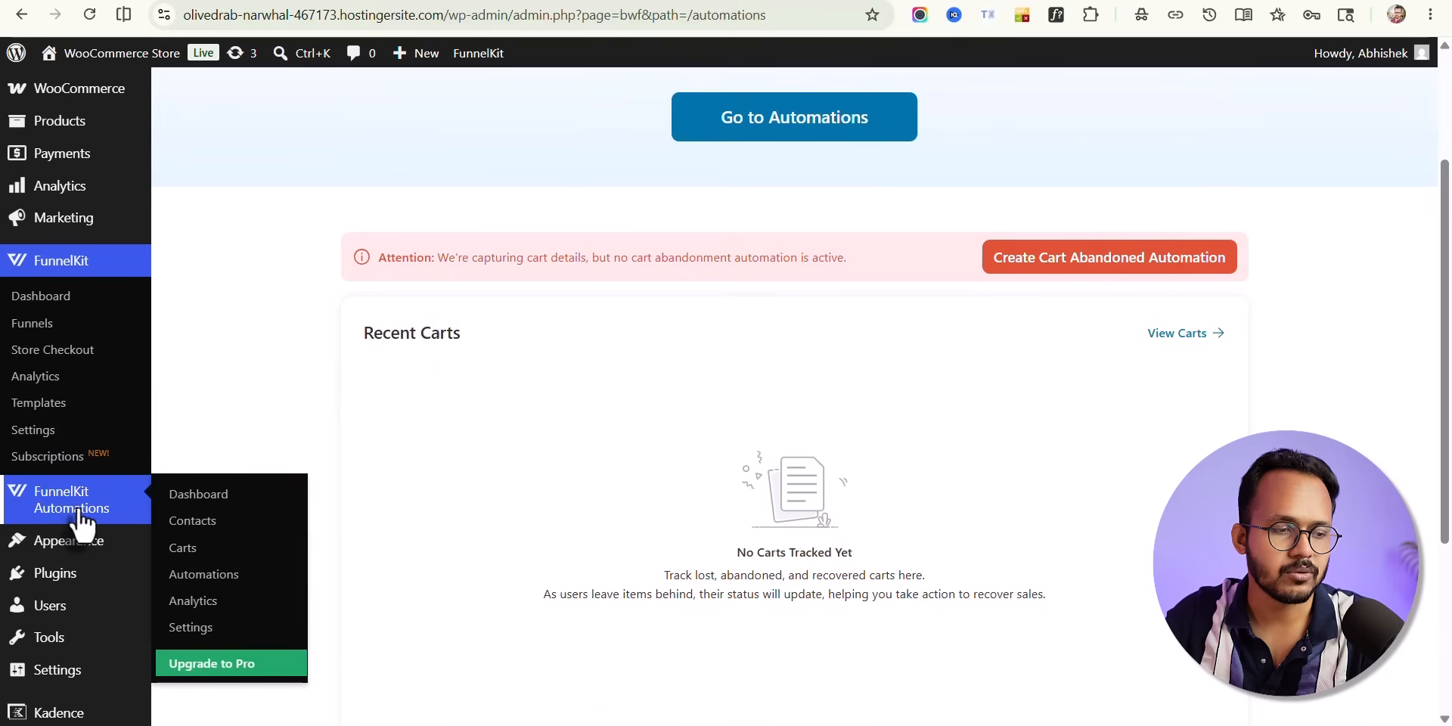
left_click(77, 506)
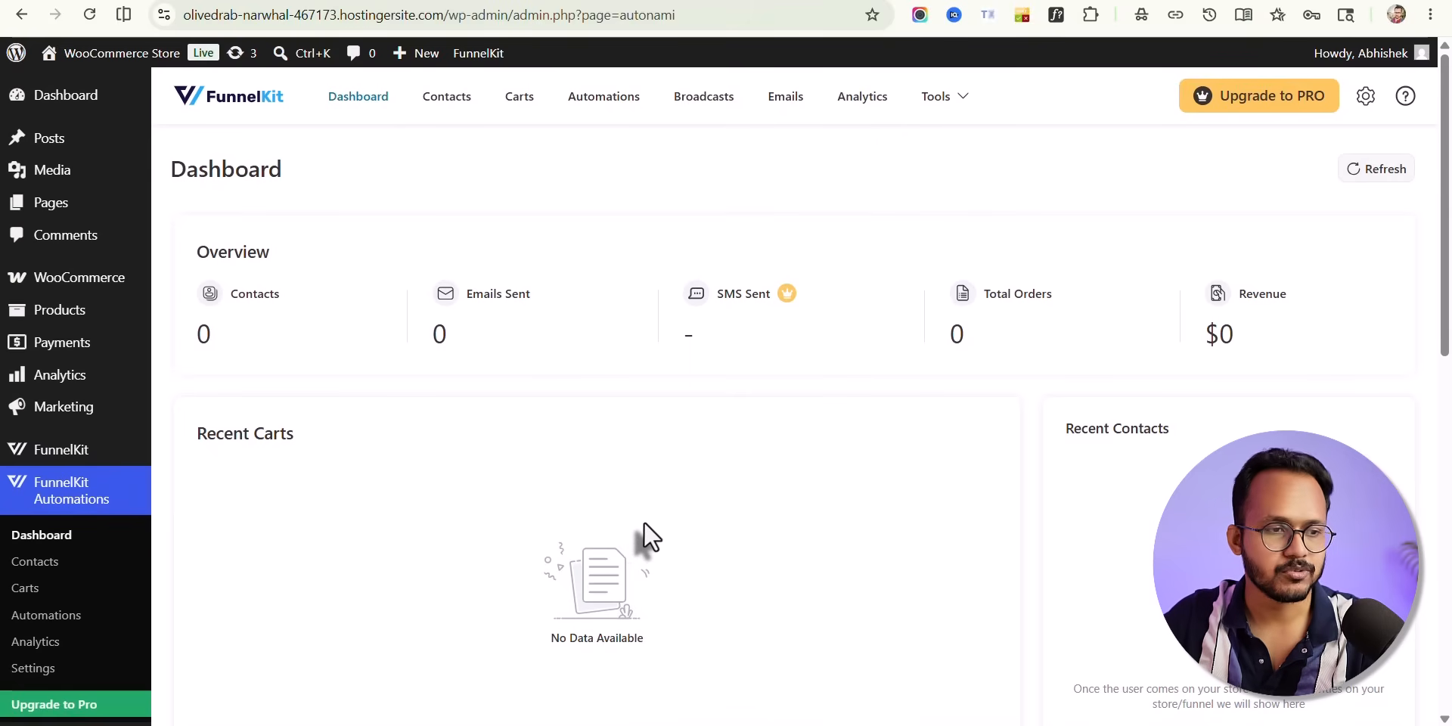
scroll(644, 524, "down", 2)
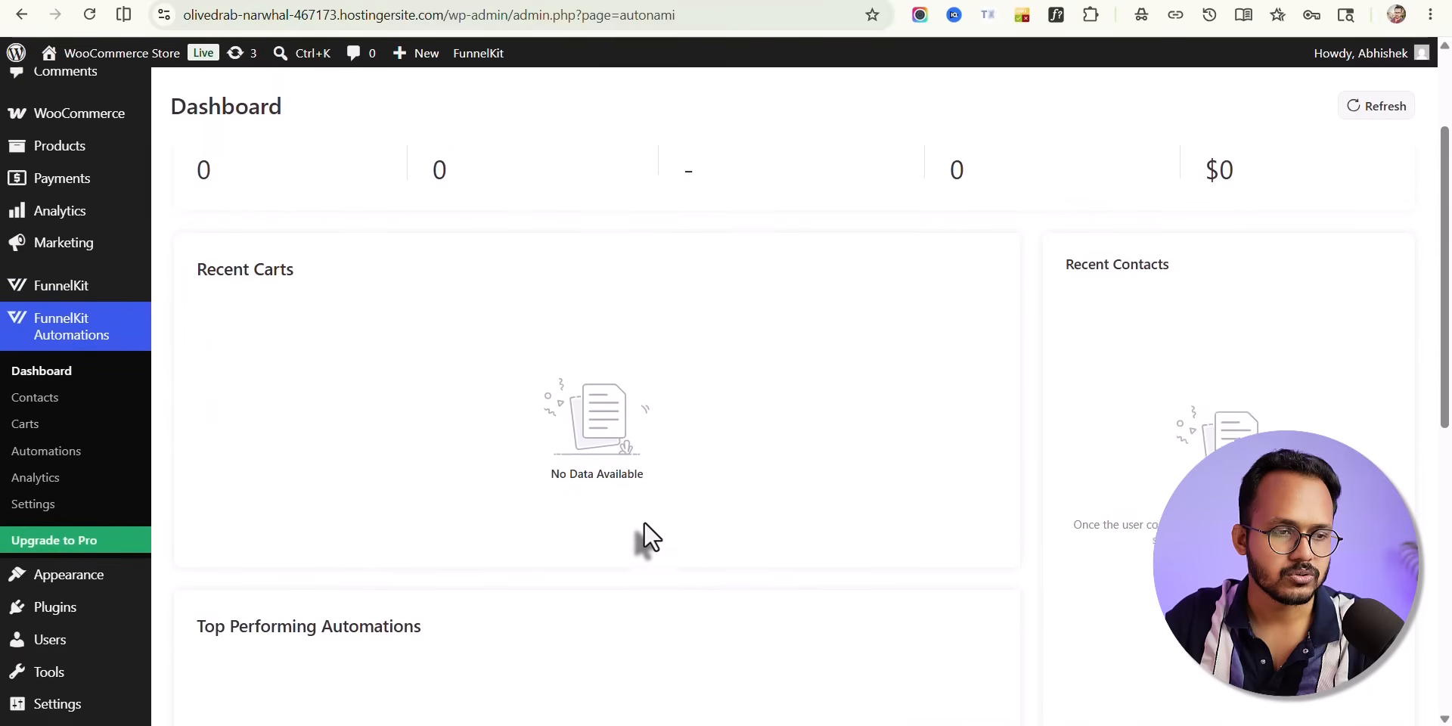
scroll(644, 523, "up", 2)
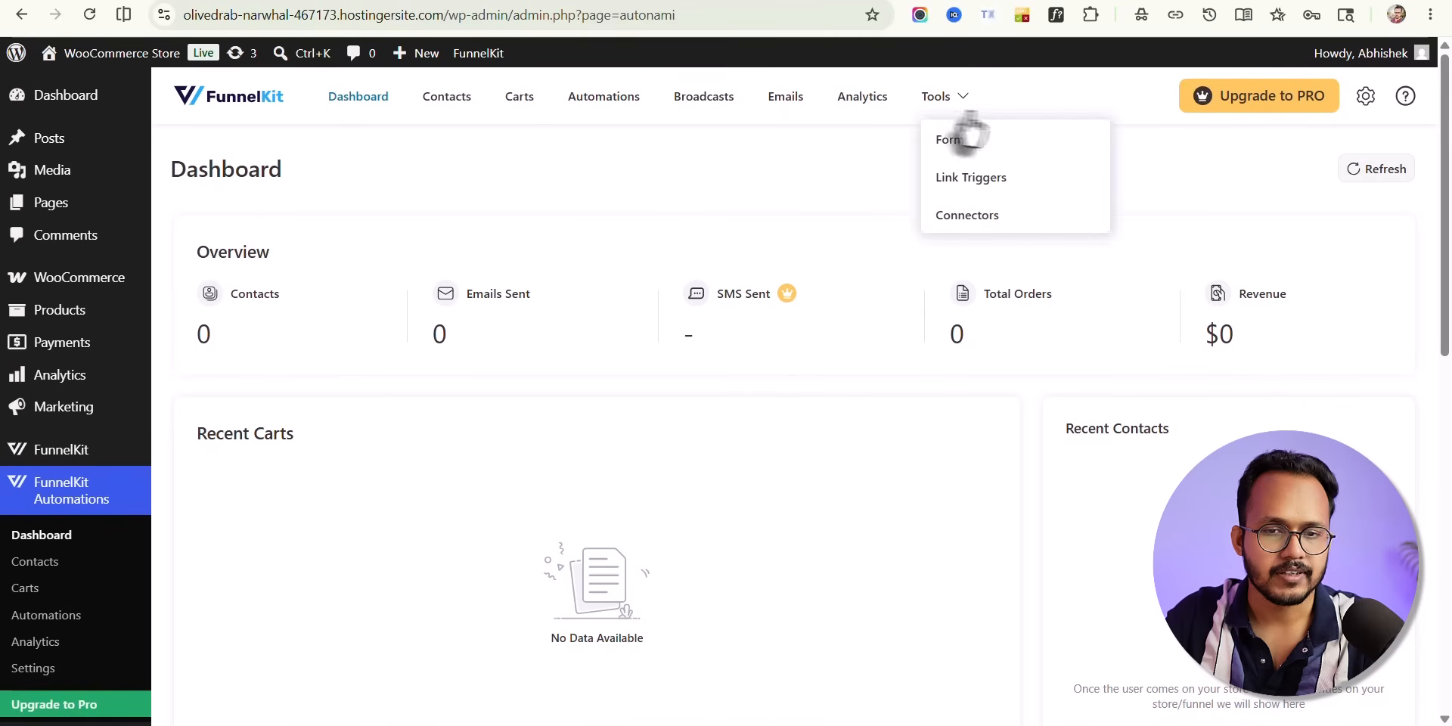
Open the FunnelKit Automations email settings and review the sender name, sender and reply addresses, and footer text
left_click(1367, 99)
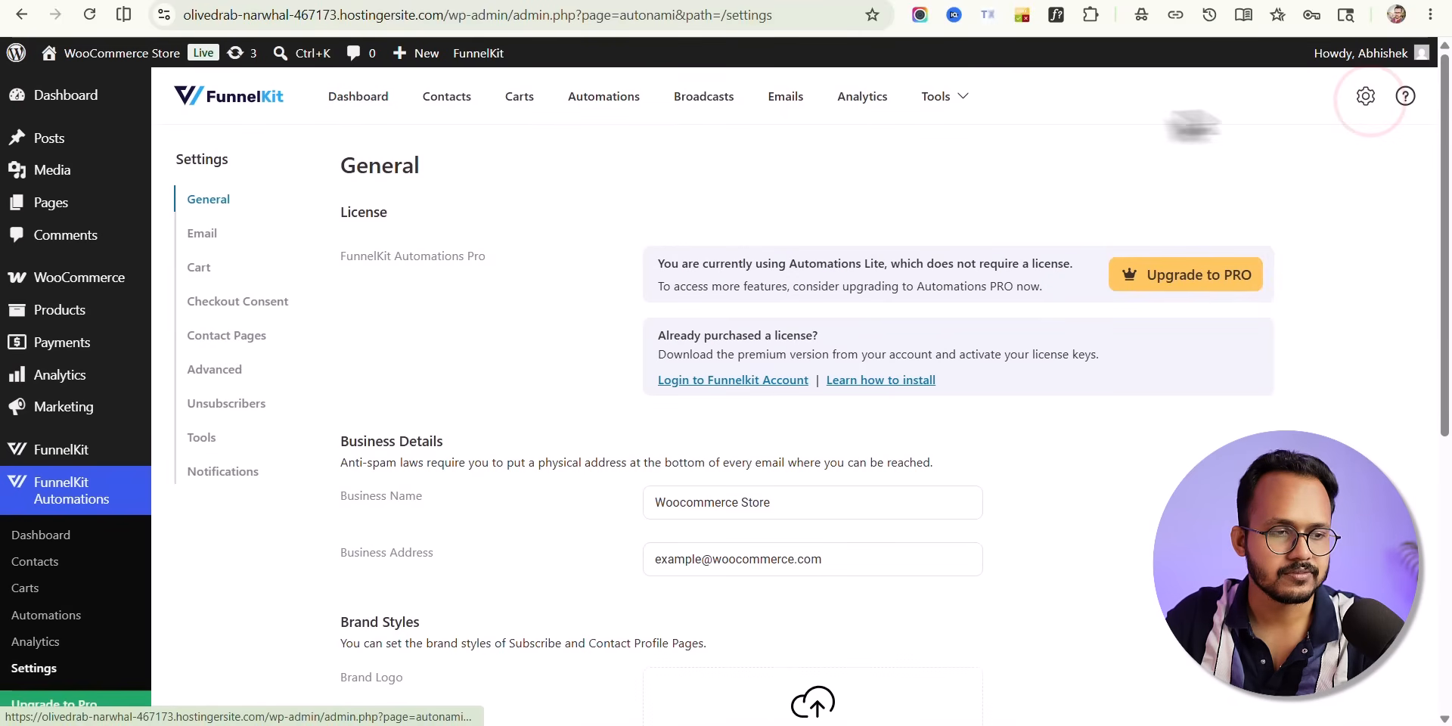
left_click(203, 236)
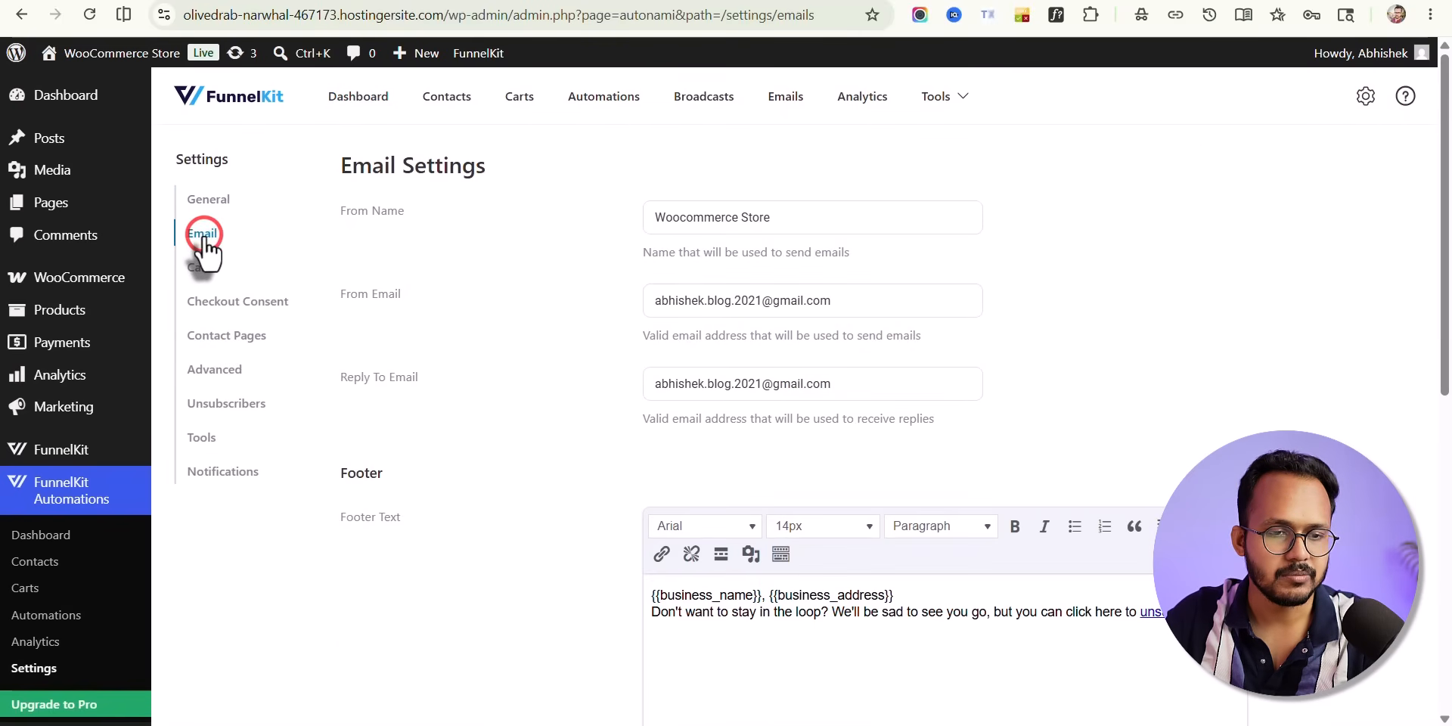
triple_click(807, 221)
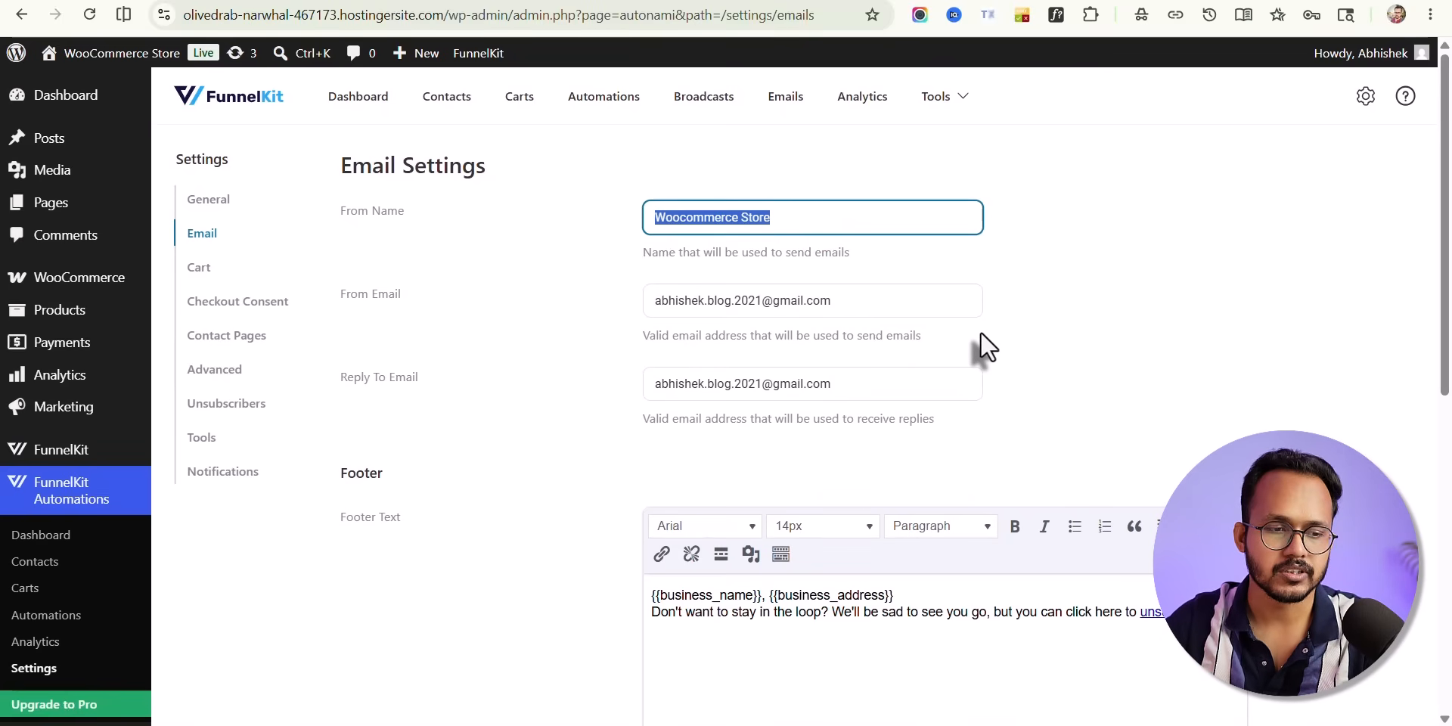
scroll(1007, 438, "down", 2)
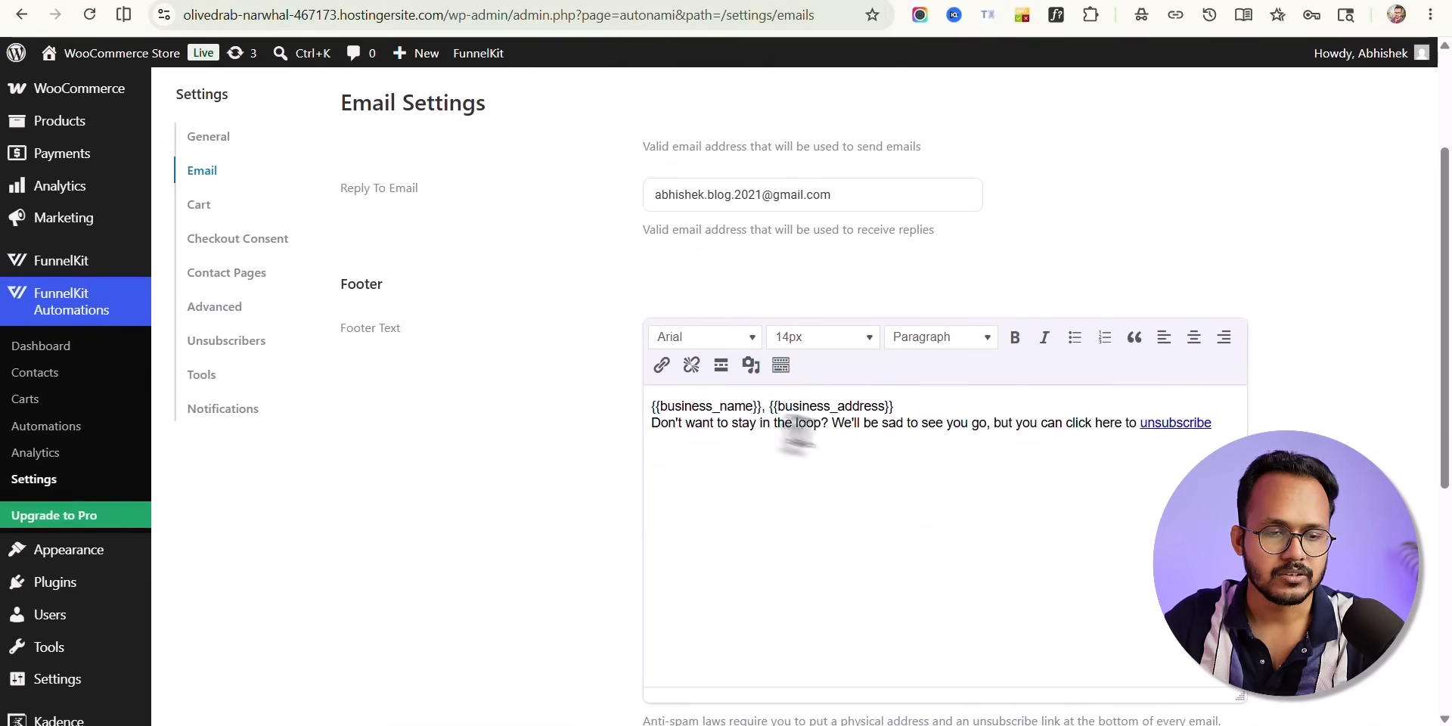
scroll(1105, 476, "up", 2)
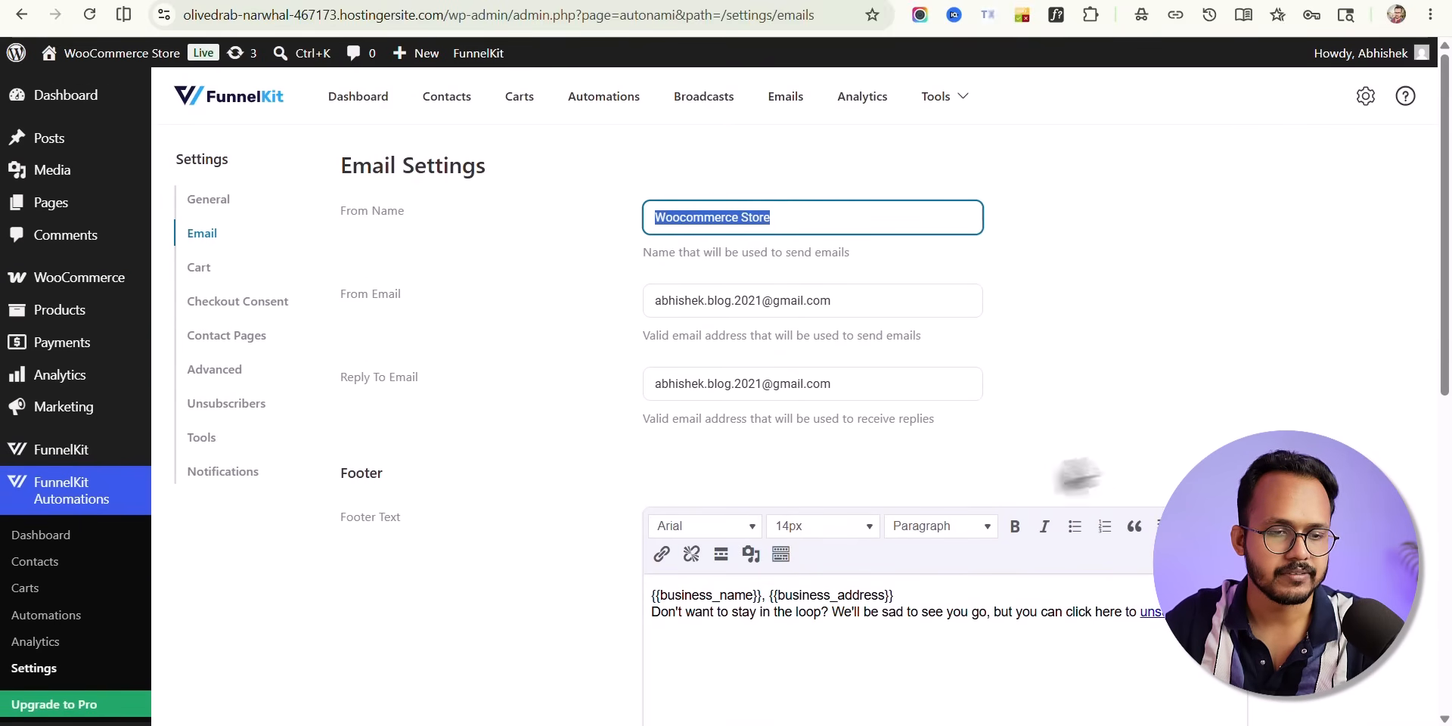
Enable live capture of the buyer's email and cart details in the Cart settings and save them
left_click(199, 267)
left_click(652, 210)
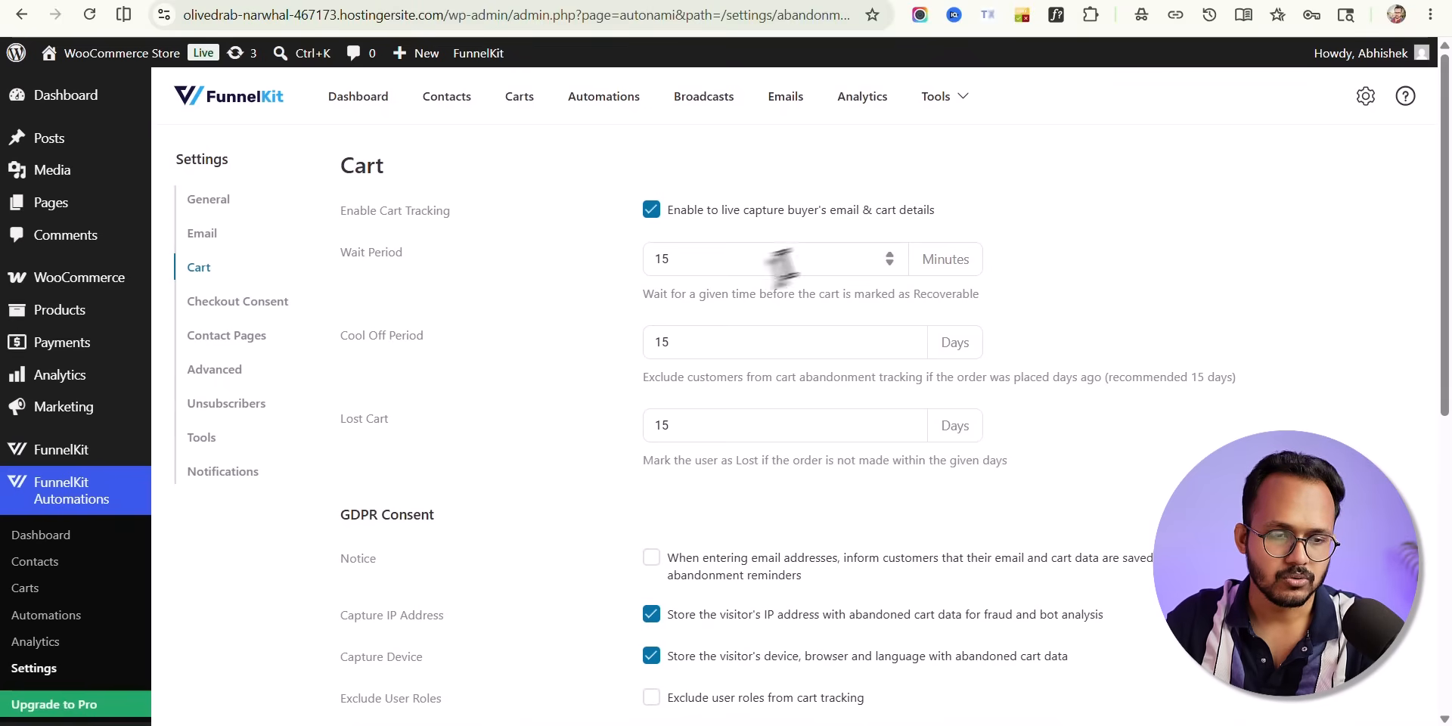
scroll(598, 563, "down", 3)
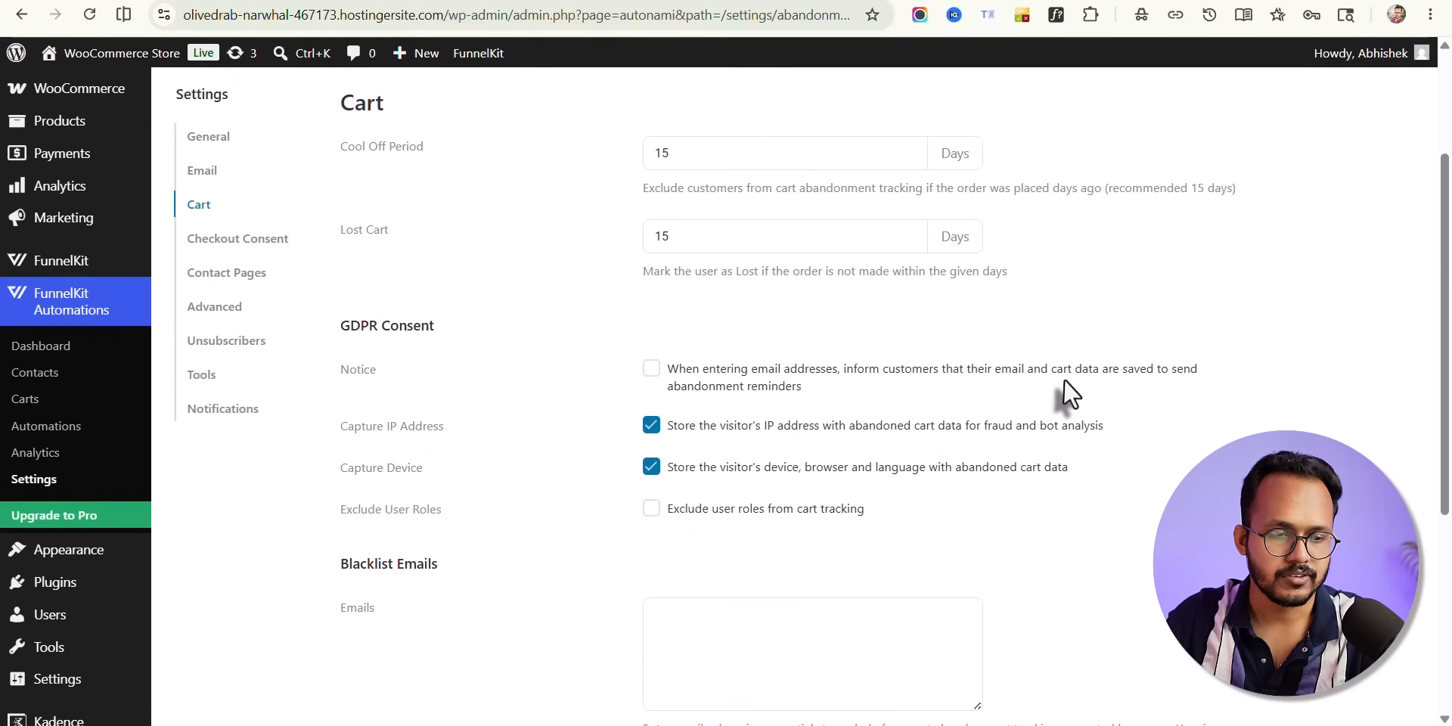
scroll(586, 579, "down", 4)
scroll(582, 575, "down", 2)
left_click(656, 652)
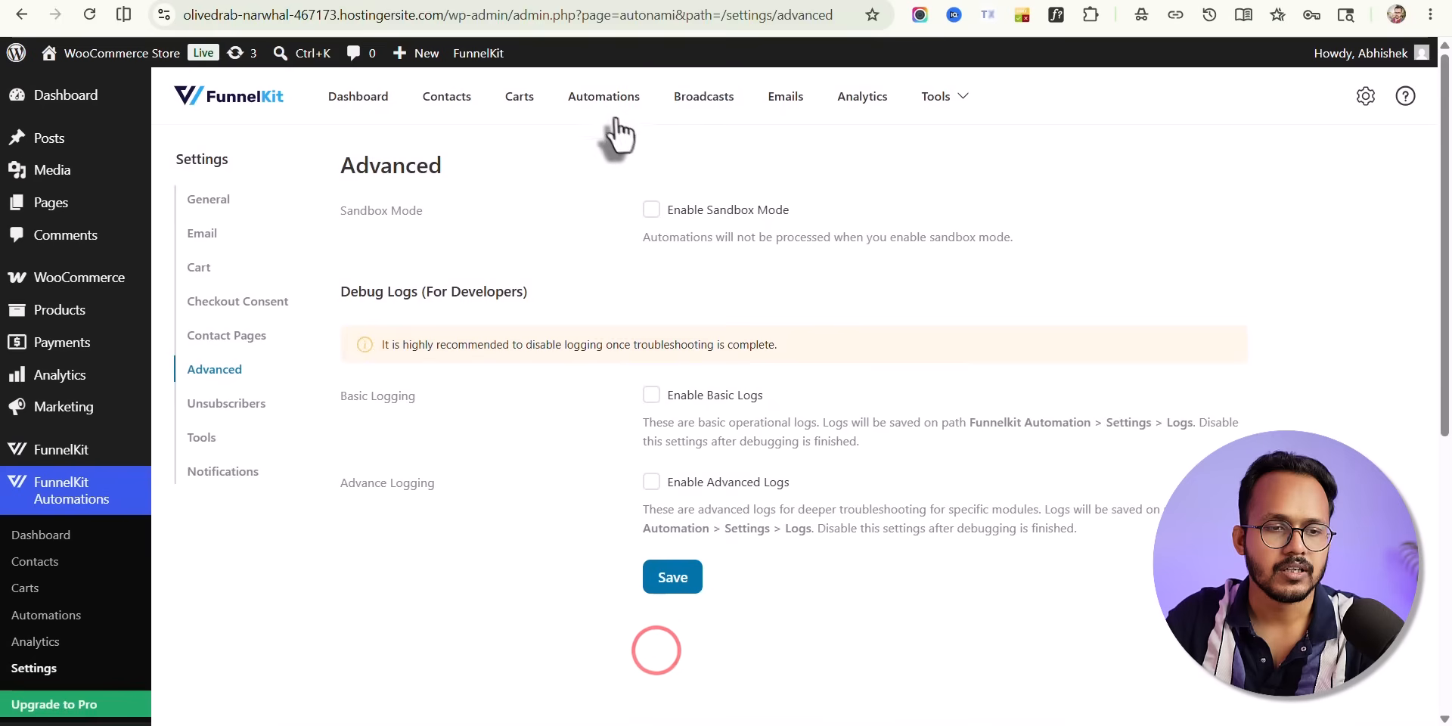
Create an automation from the Abandoned Cart Reminder recipe, naming it "Abandoned Cart Reminder"
left_click(604, 102)
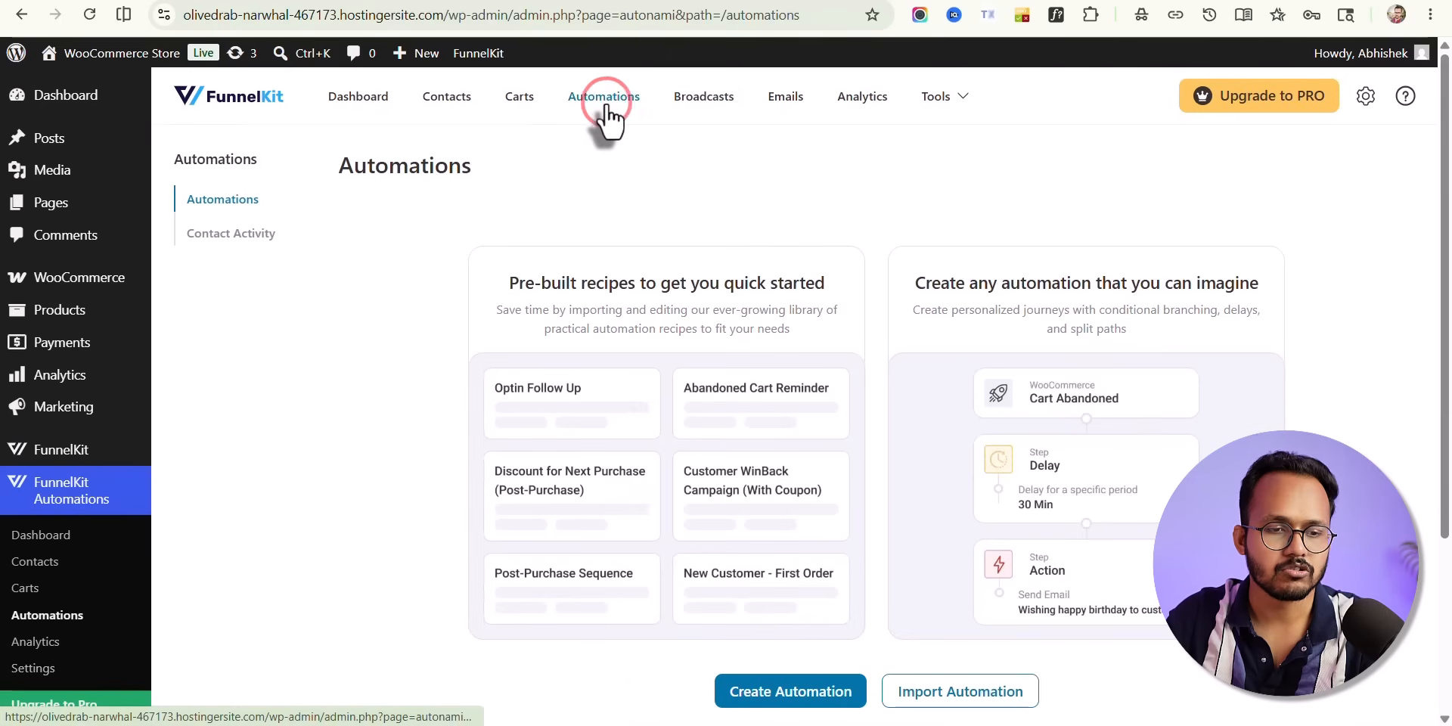
left_click(767, 700)
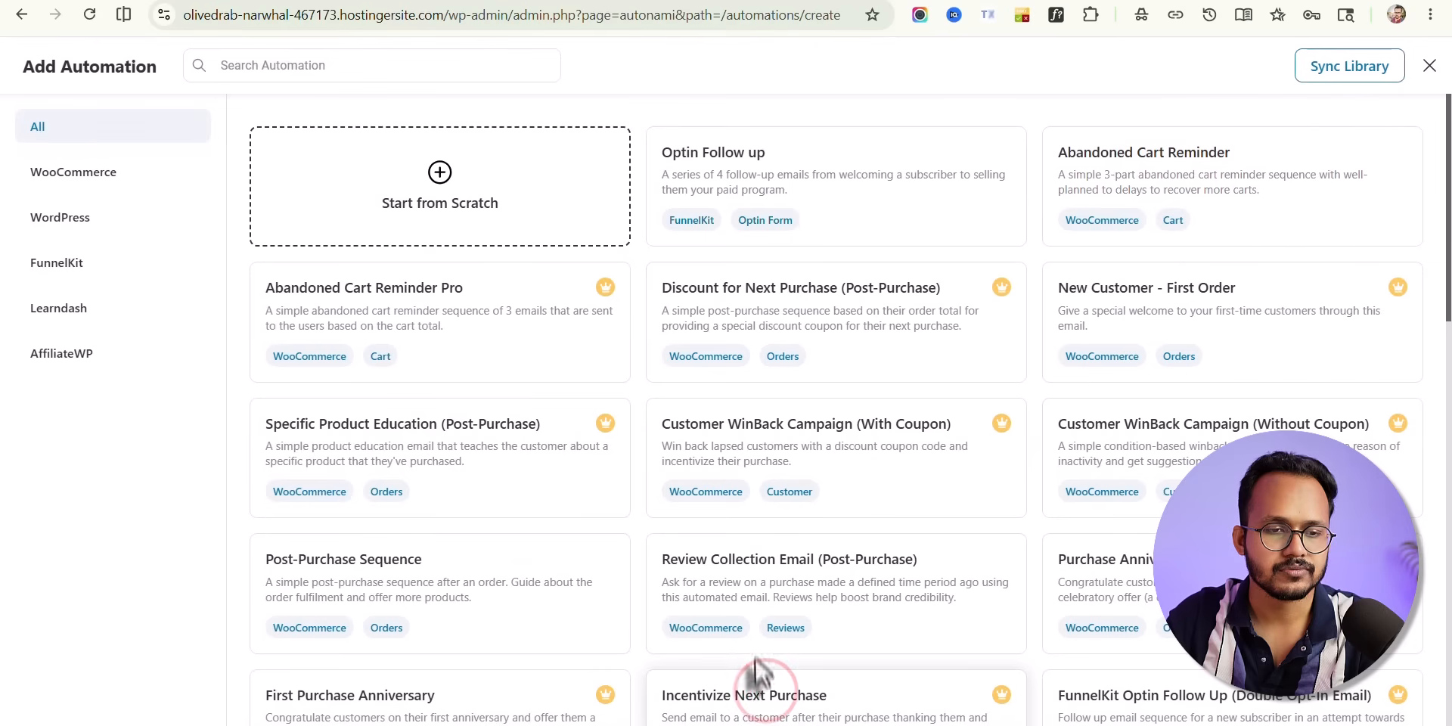
left_click(1177, 158)
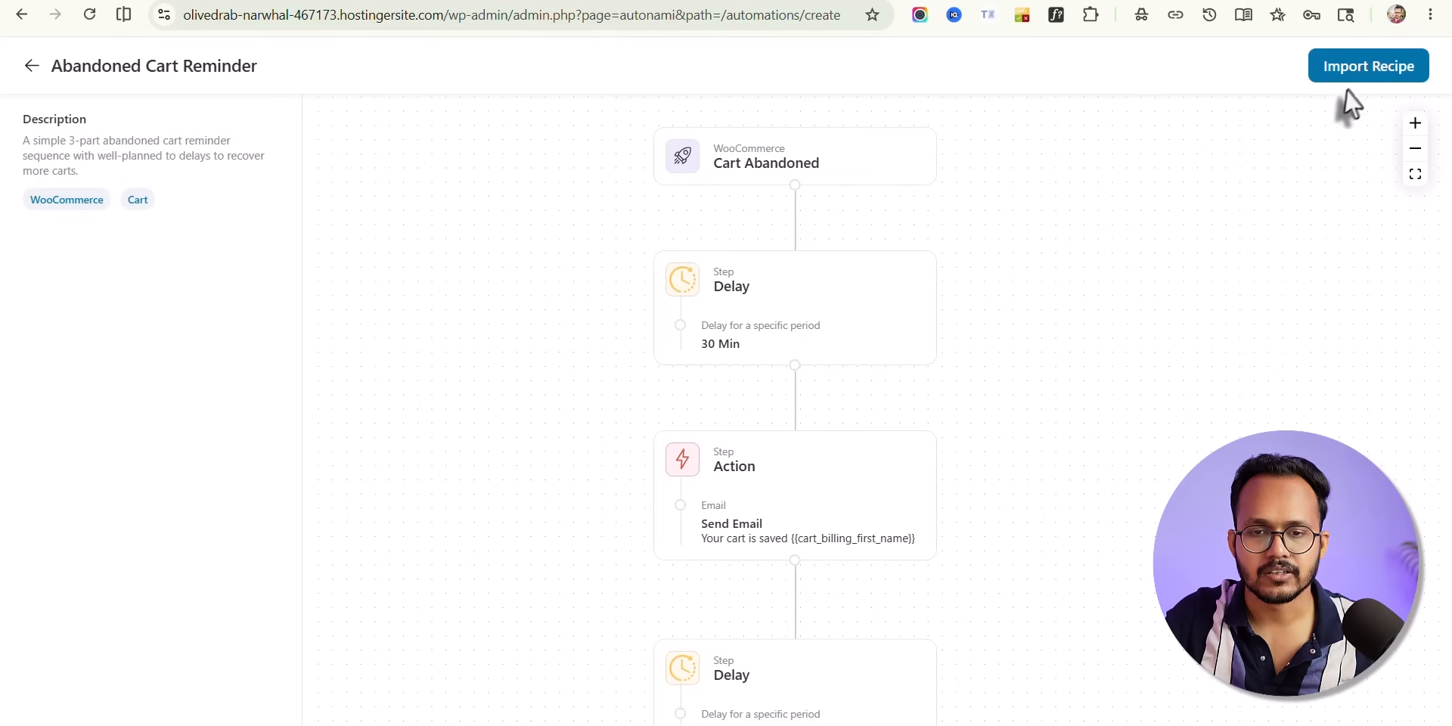
left_click(1365, 68)
type("Abandoned Cart Reminder")
left_click(932, 318)
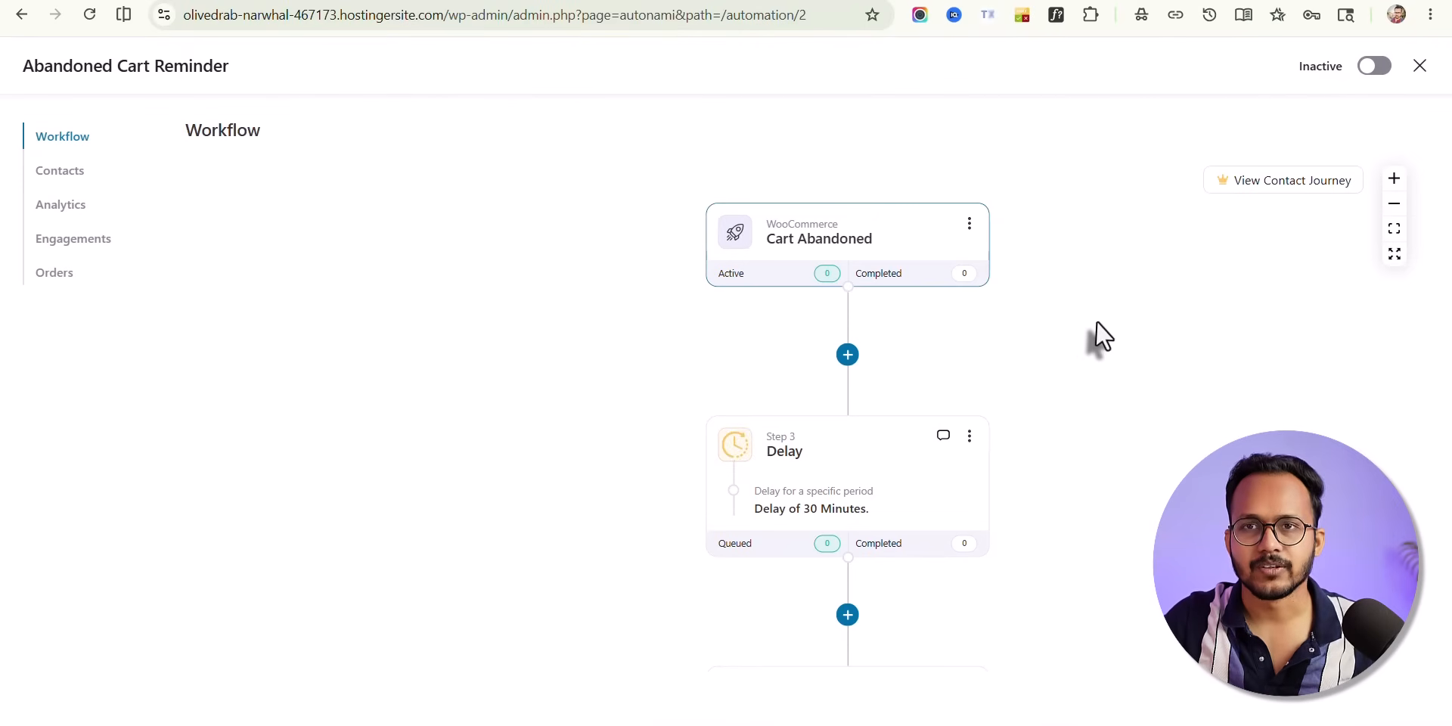
Review the Cart Abandoned trigger's run options and the first delay's period and available time units
left_click(857, 248)
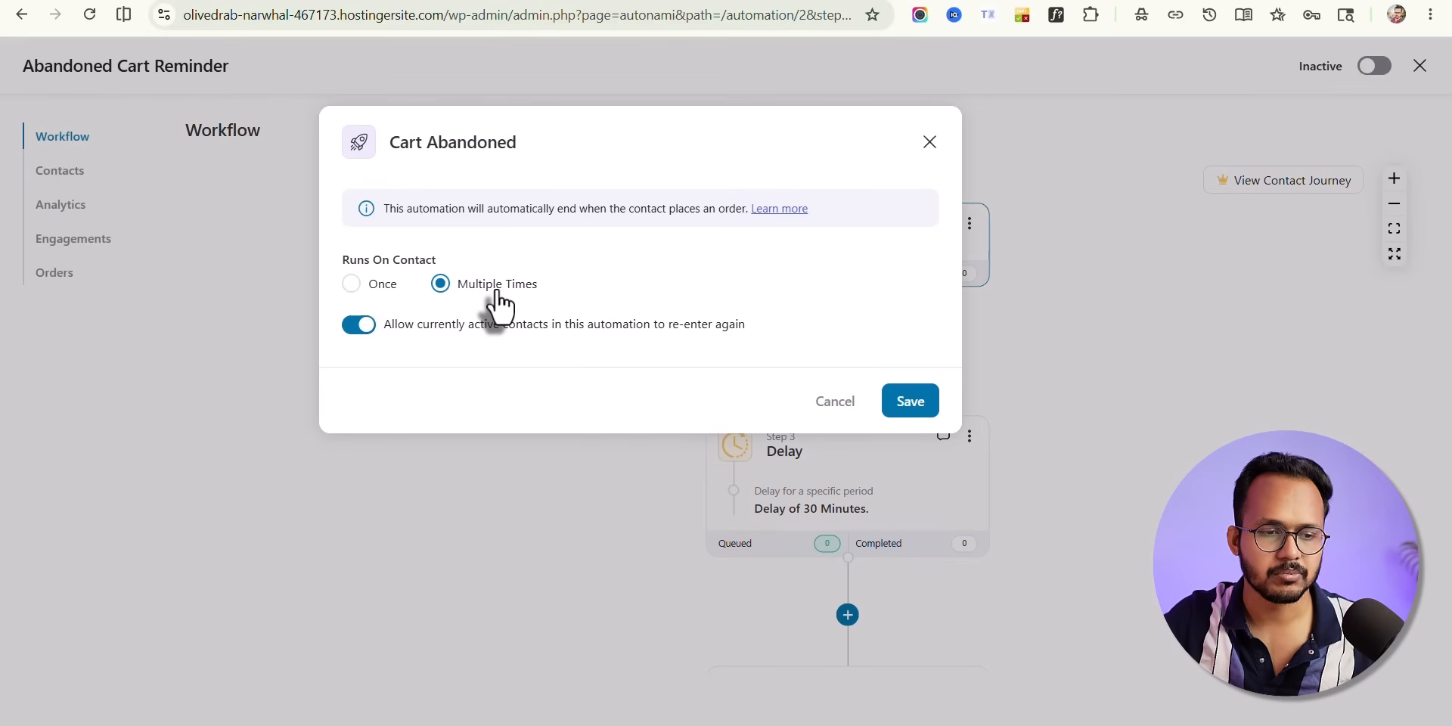
left_click(846, 403)
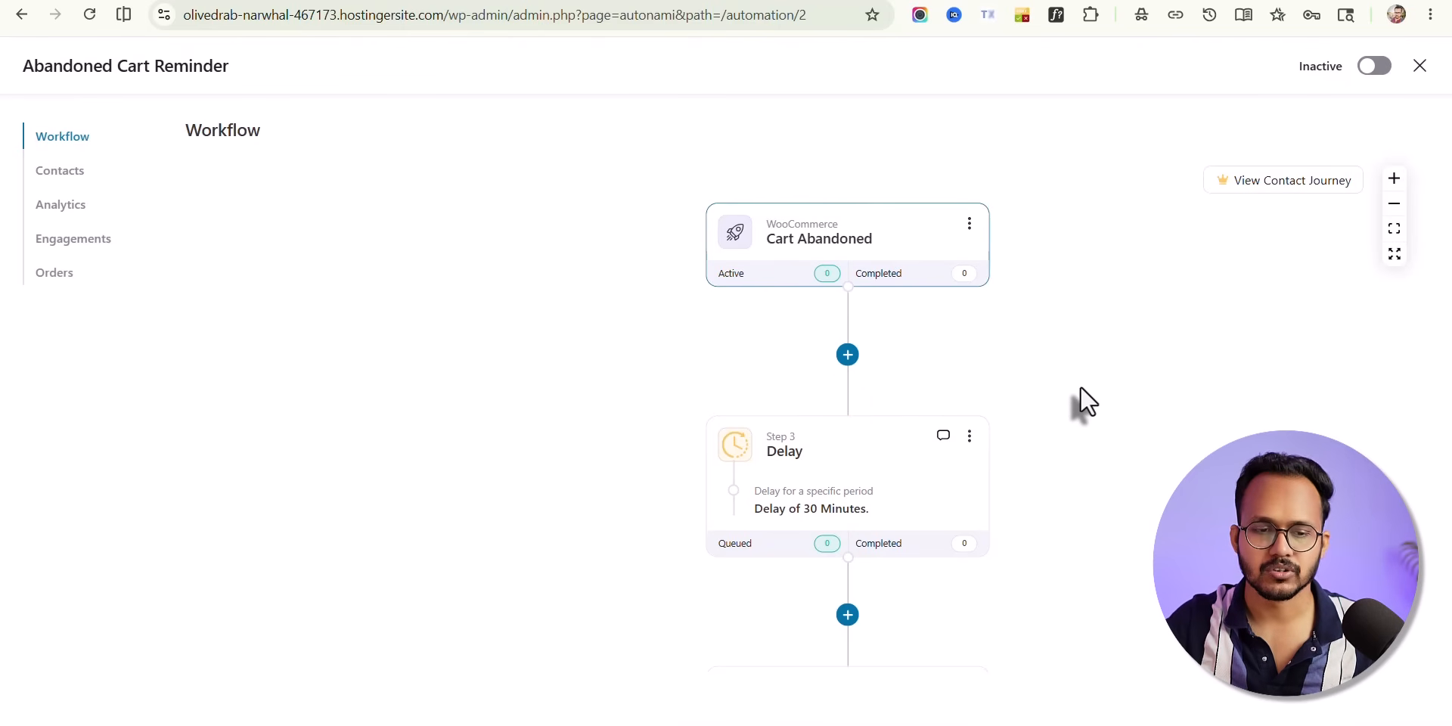
scroll(1064, 400, "down", 2)
scroll(1067, 396, "up", 1)
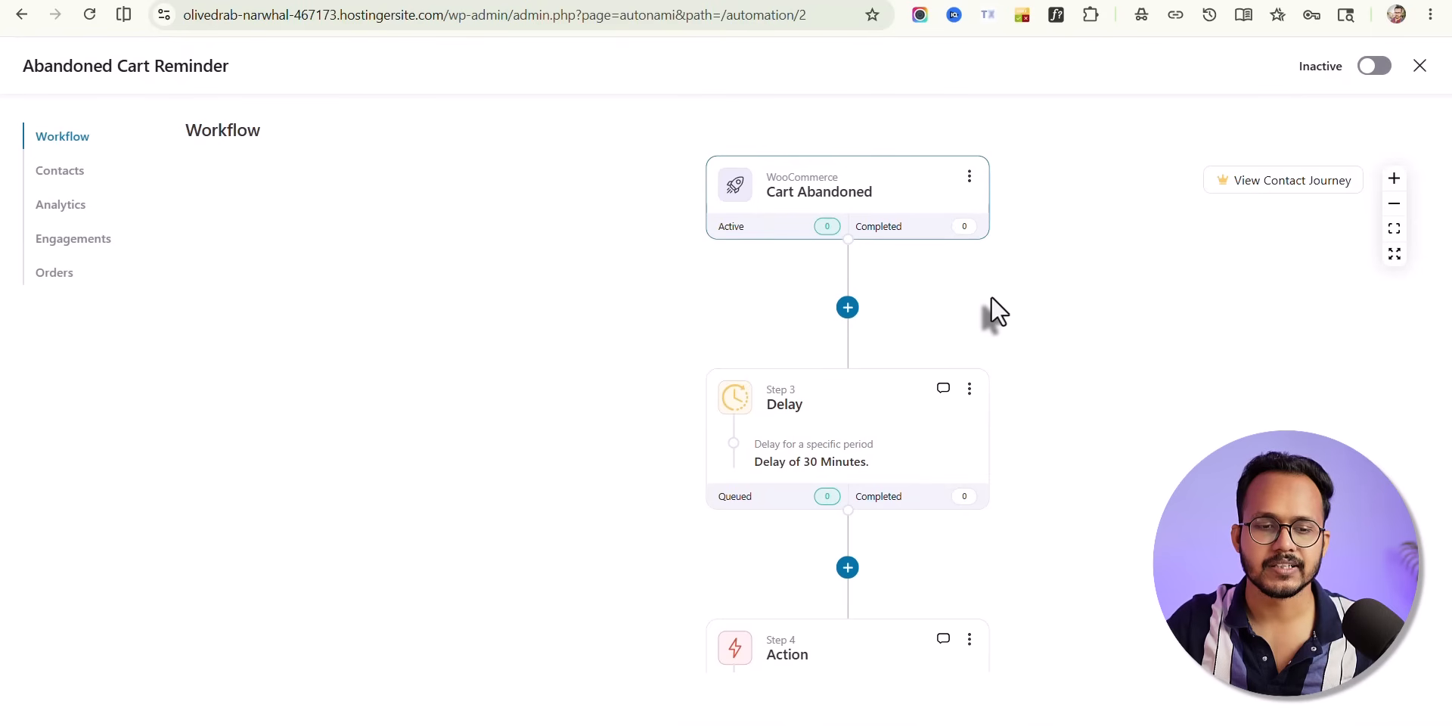
left_click(830, 417)
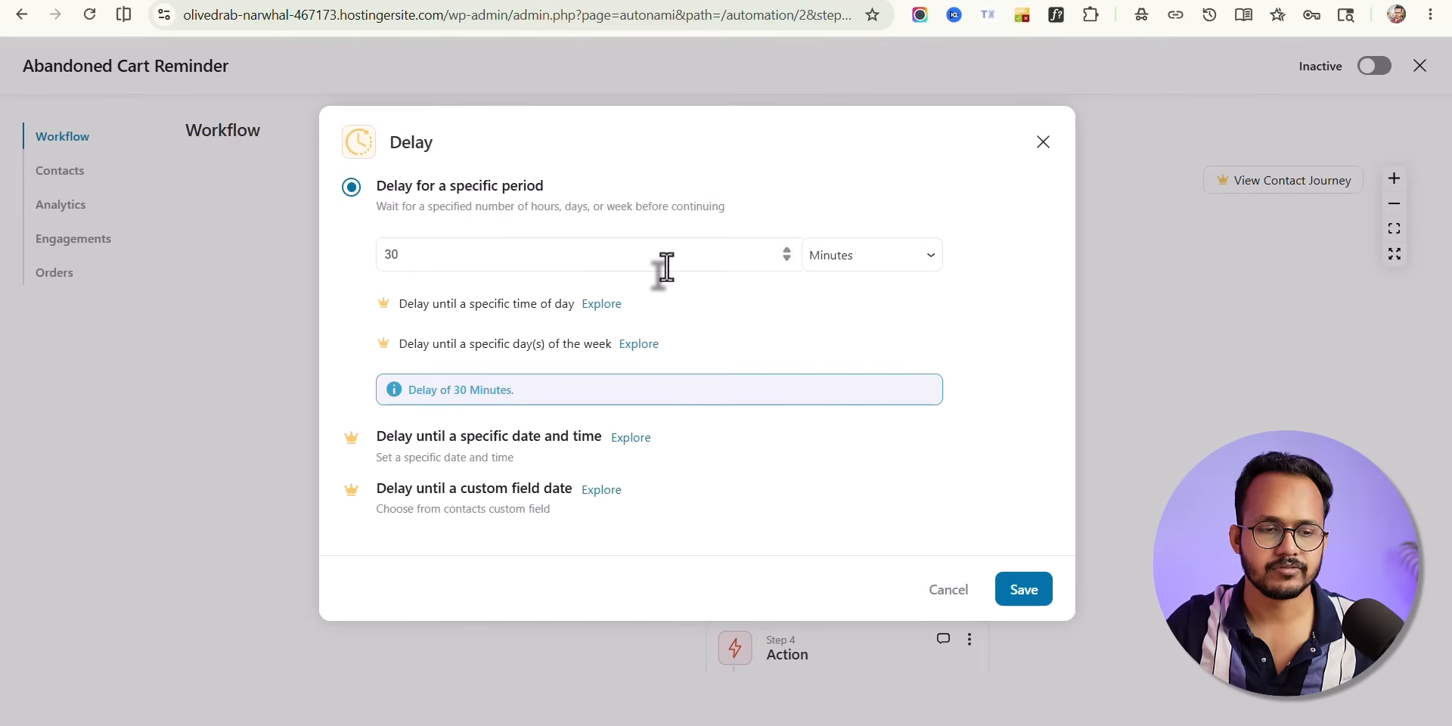
left_click(874, 251)
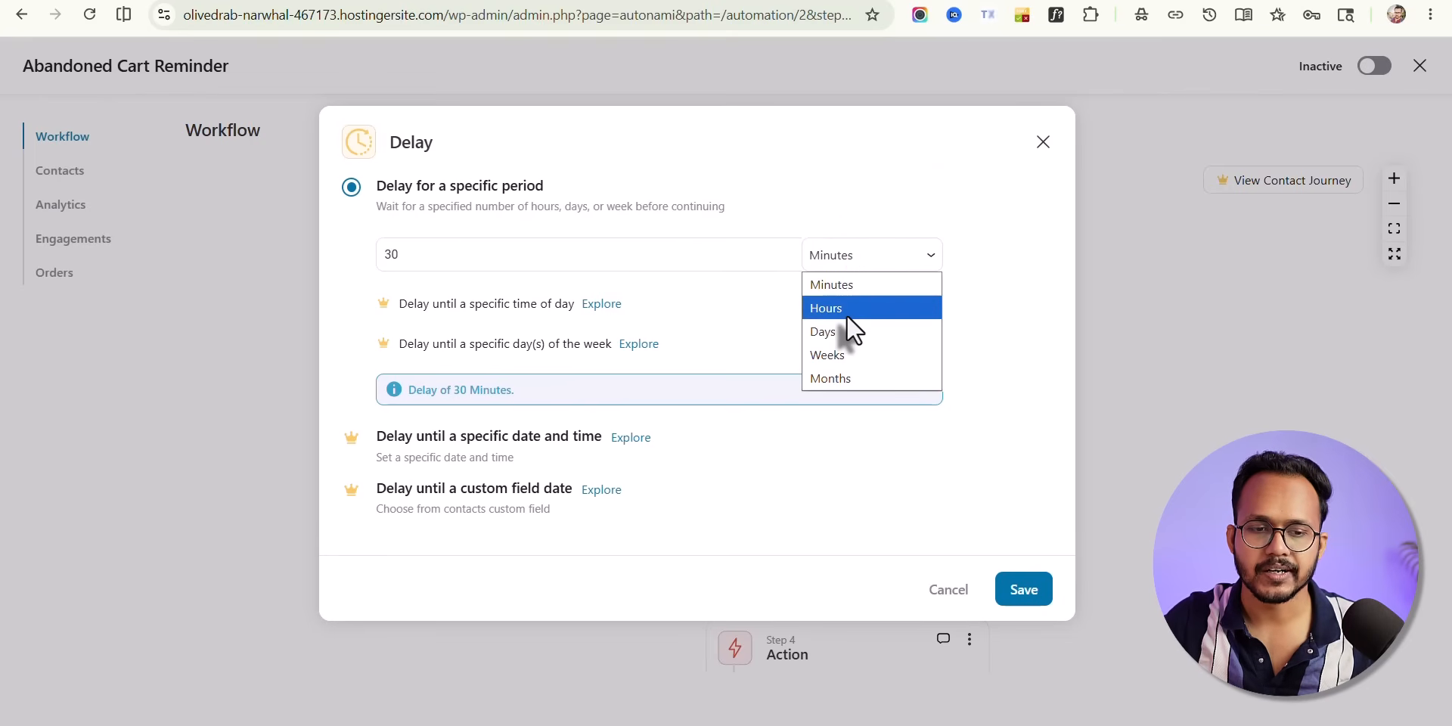
left_click(997, 224)
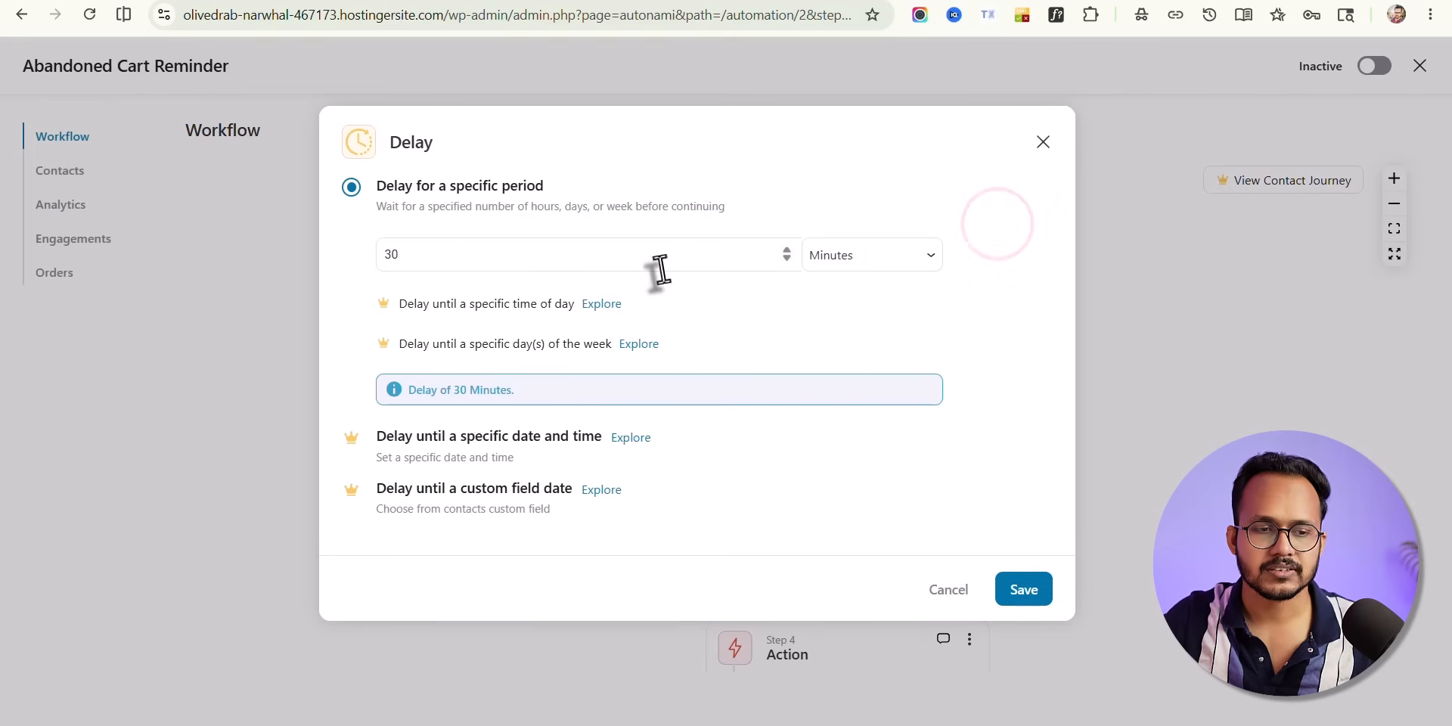
left_click(1040, 142)
Open the first Send Email action and review its recipient, subject, preview text, template type and body
scroll(1093, 416, "down", 3)
left_click(830, 458)
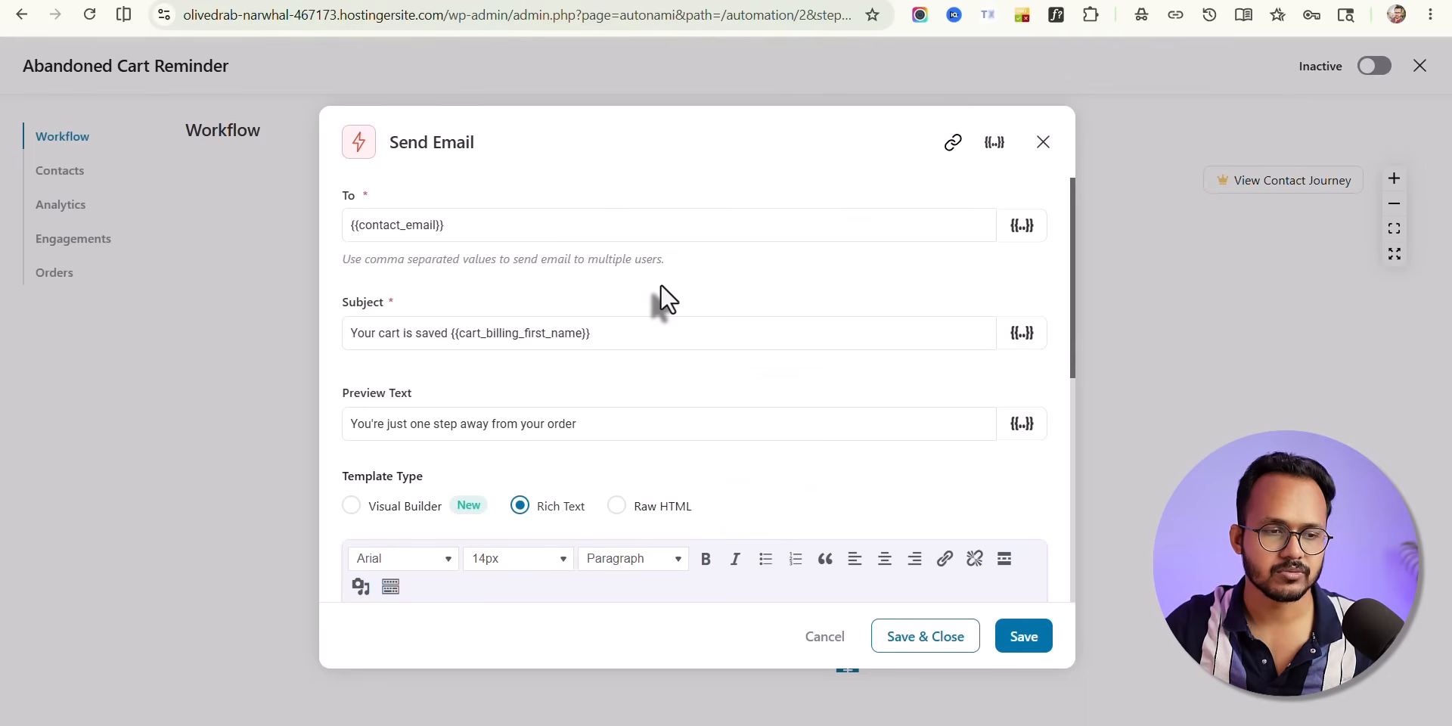
left_click_drag(472, 223, 337, 227)
left_click(500, 199)
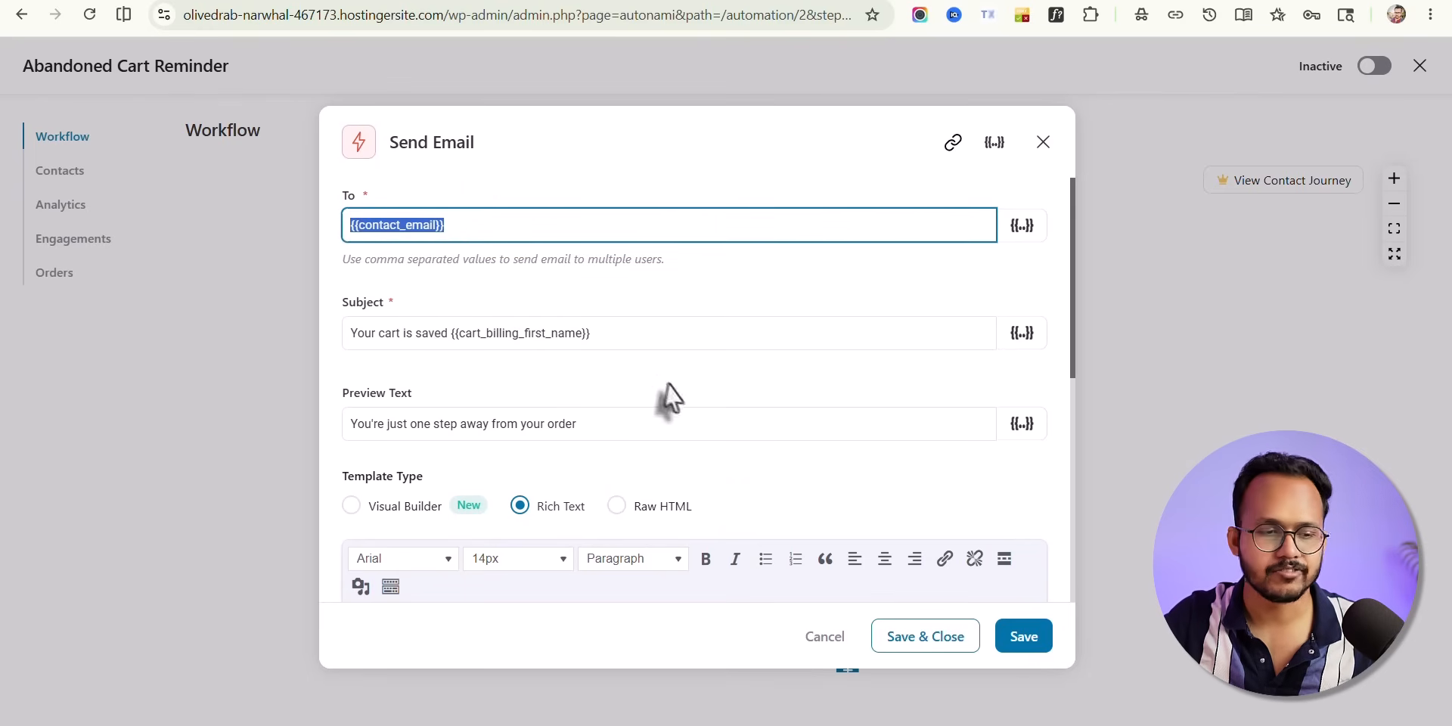
scroll(671, 402, "down", 1)
scroll(647, 366, "down", 1)
scroll(646, 367, "down", 1)
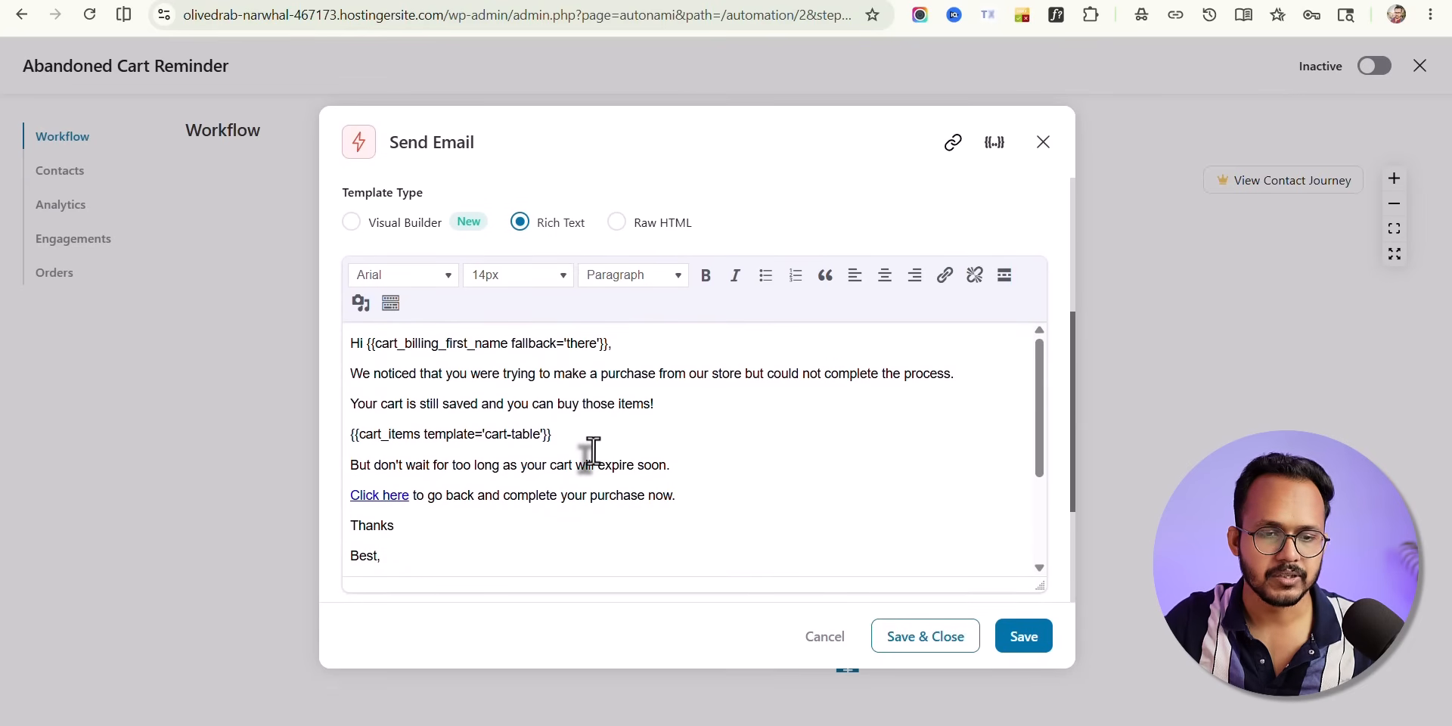
scroll(825, 479, "down", 2)
scroll(749, 488, "down", 2)
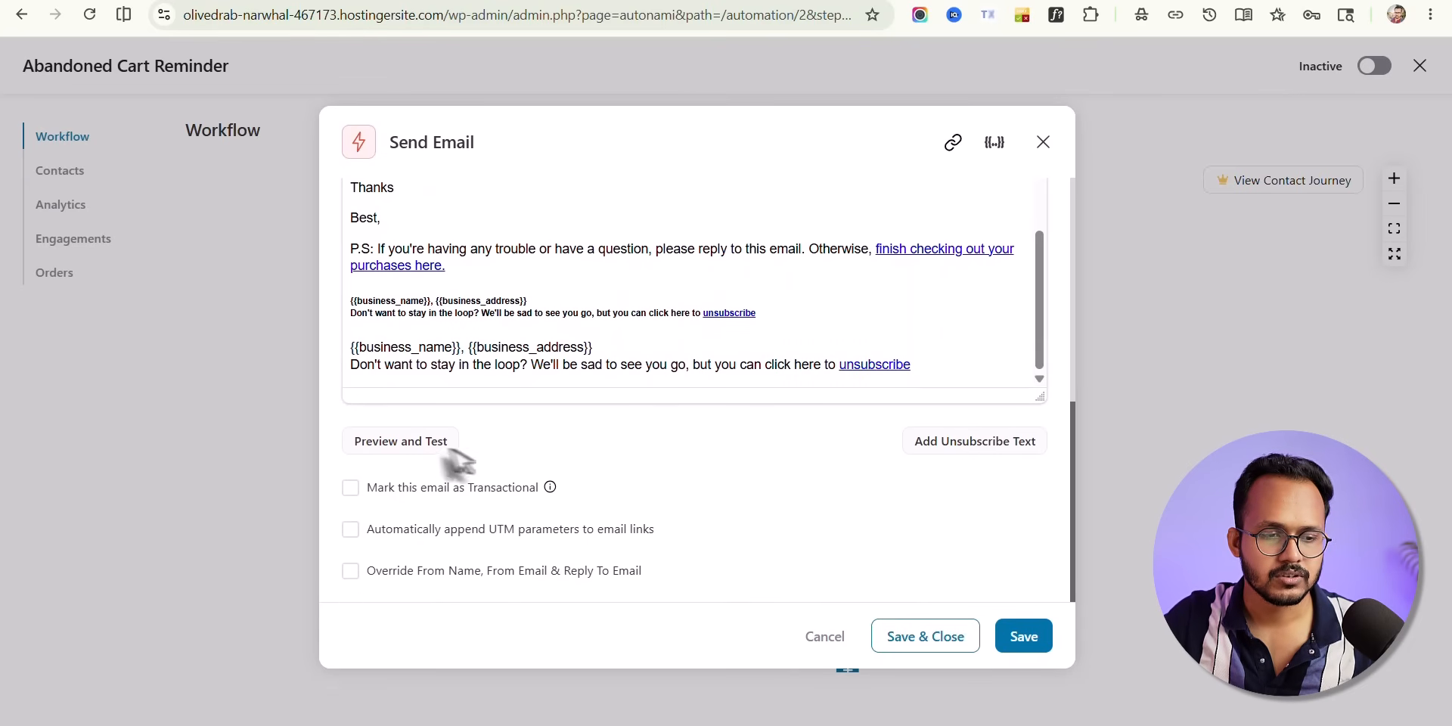
Preview the reminder email and examine its cart table, totals and closing text
left_click(419, 446)
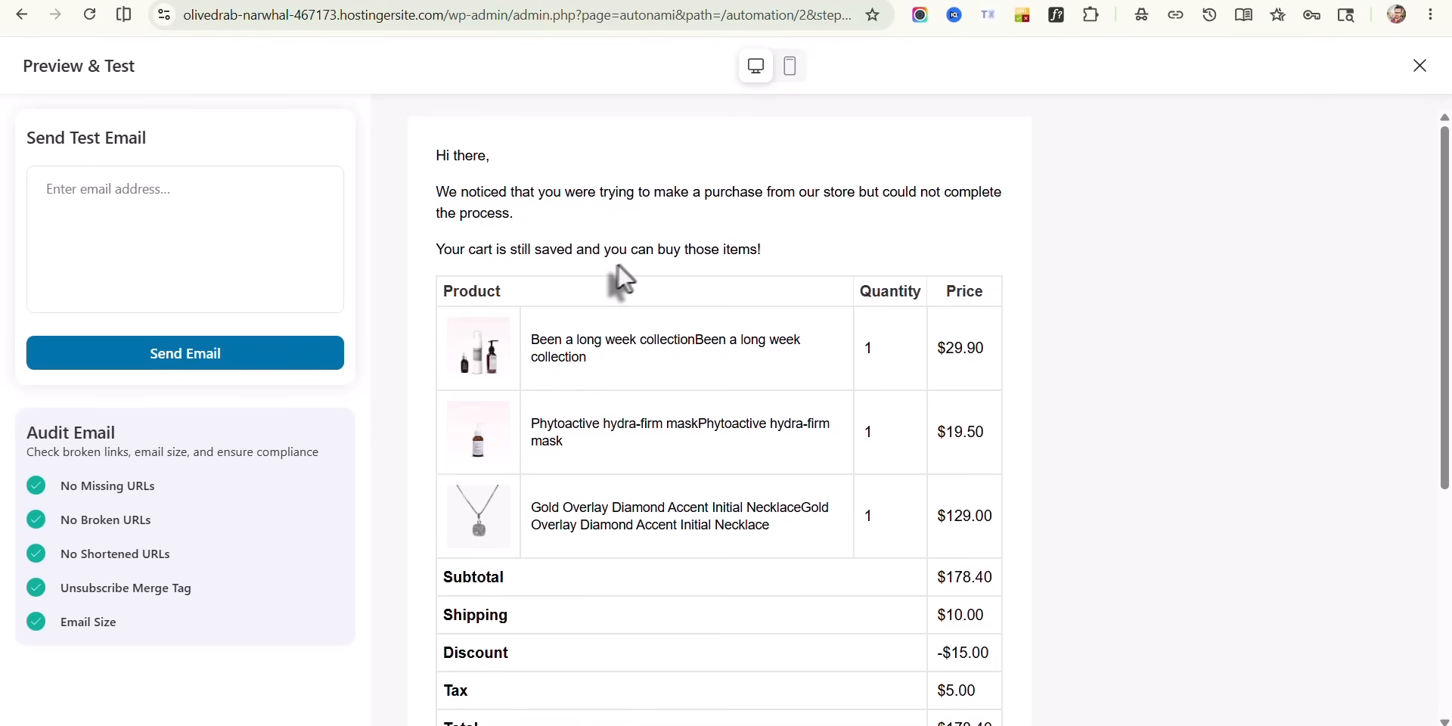
scroll(880, 457, "down", 1)
scroll(880, 458, "down", 2)
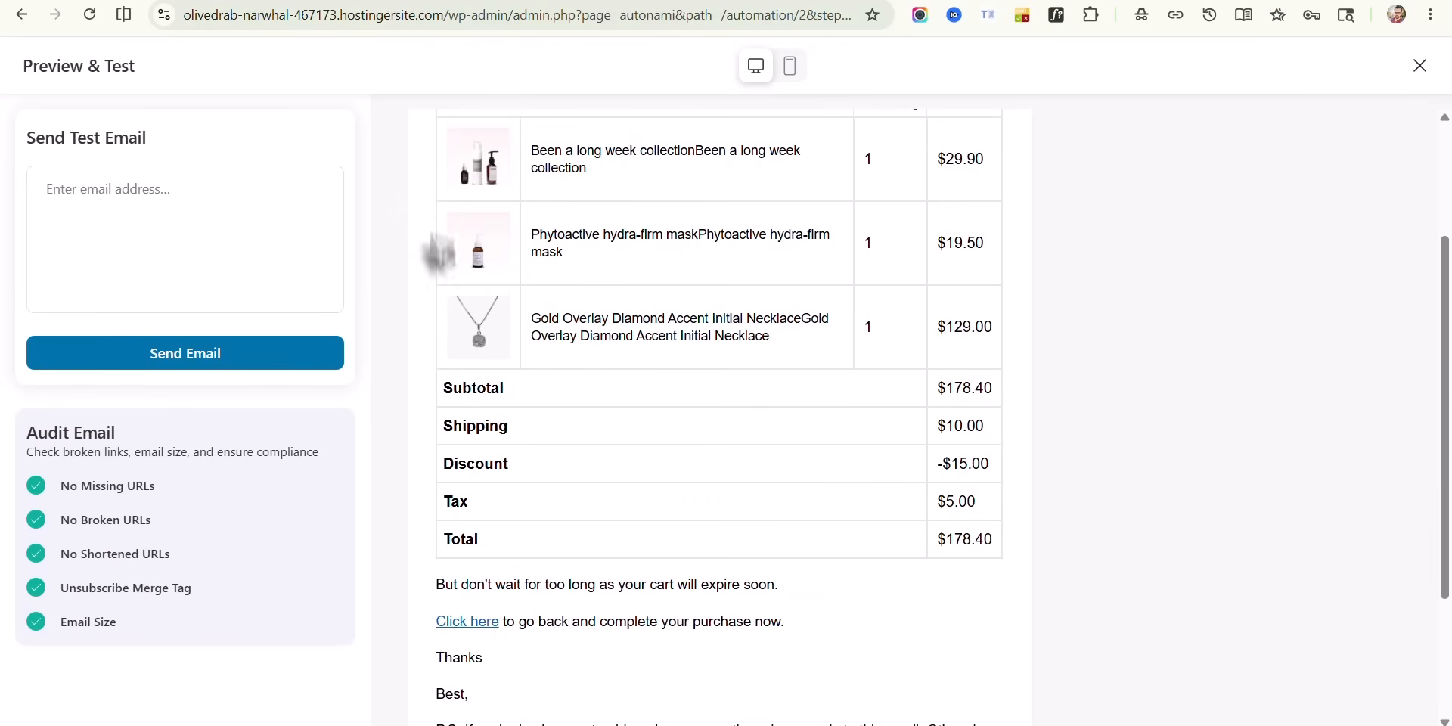
scroll(795, 507, "down", 1)
scroll(795, 516, "down", 1)
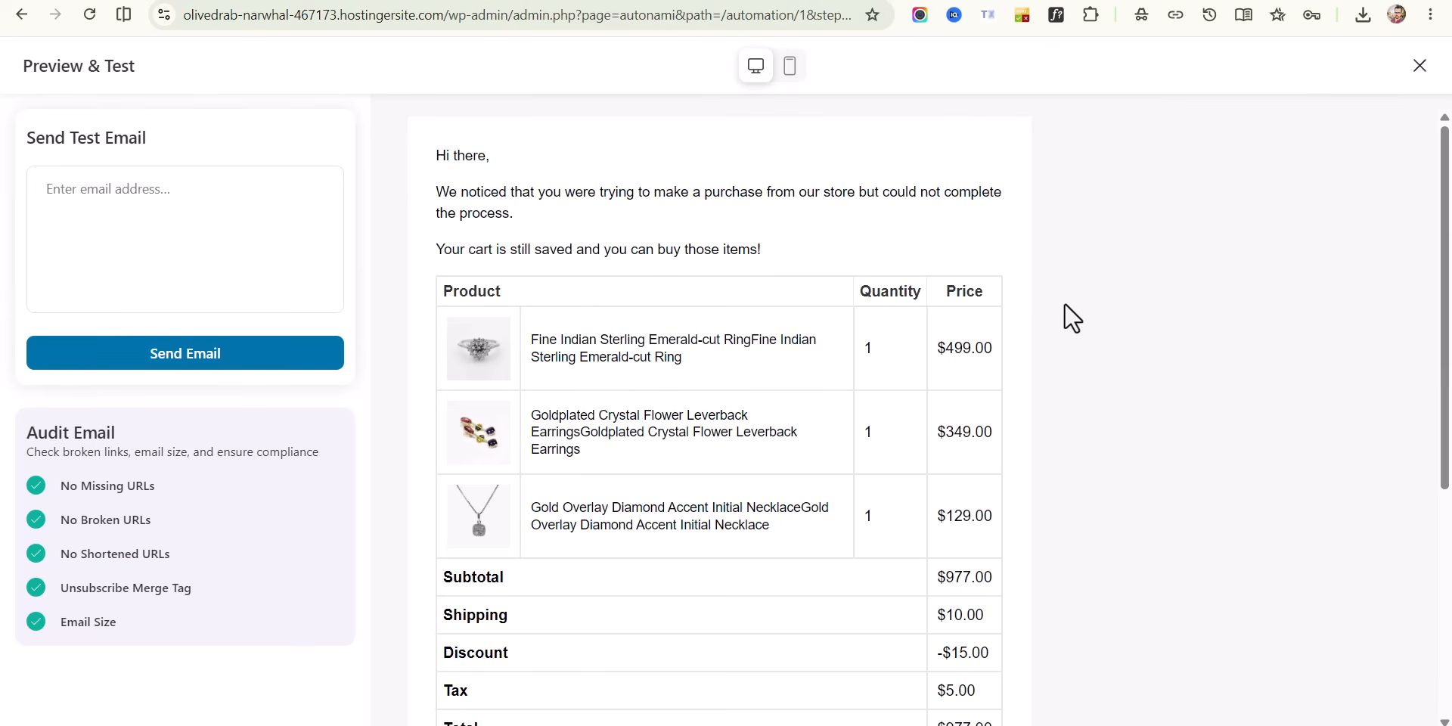
Close the email preview and switch the email's template type to Visual Builder
left_click(1421, 65)
scroll(921, 373, "up", 10)
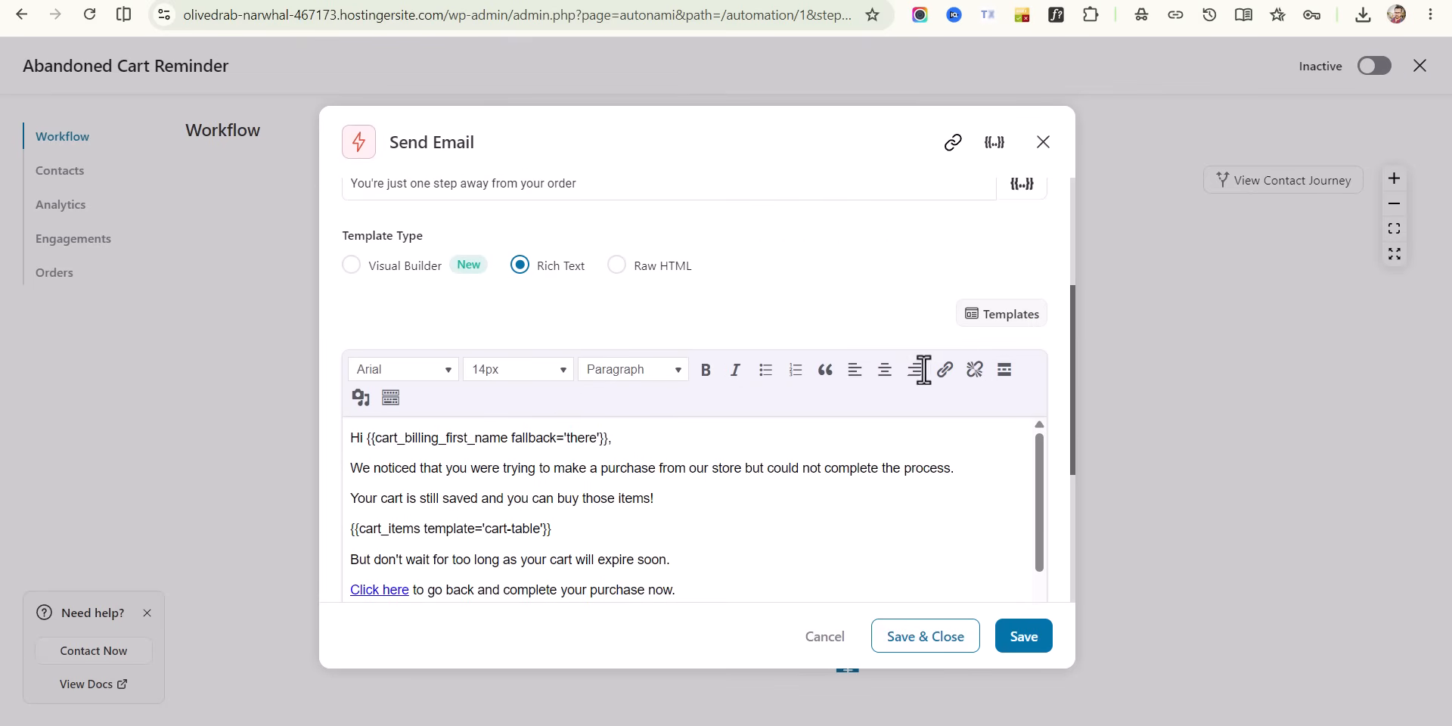
left_click(351, 267)
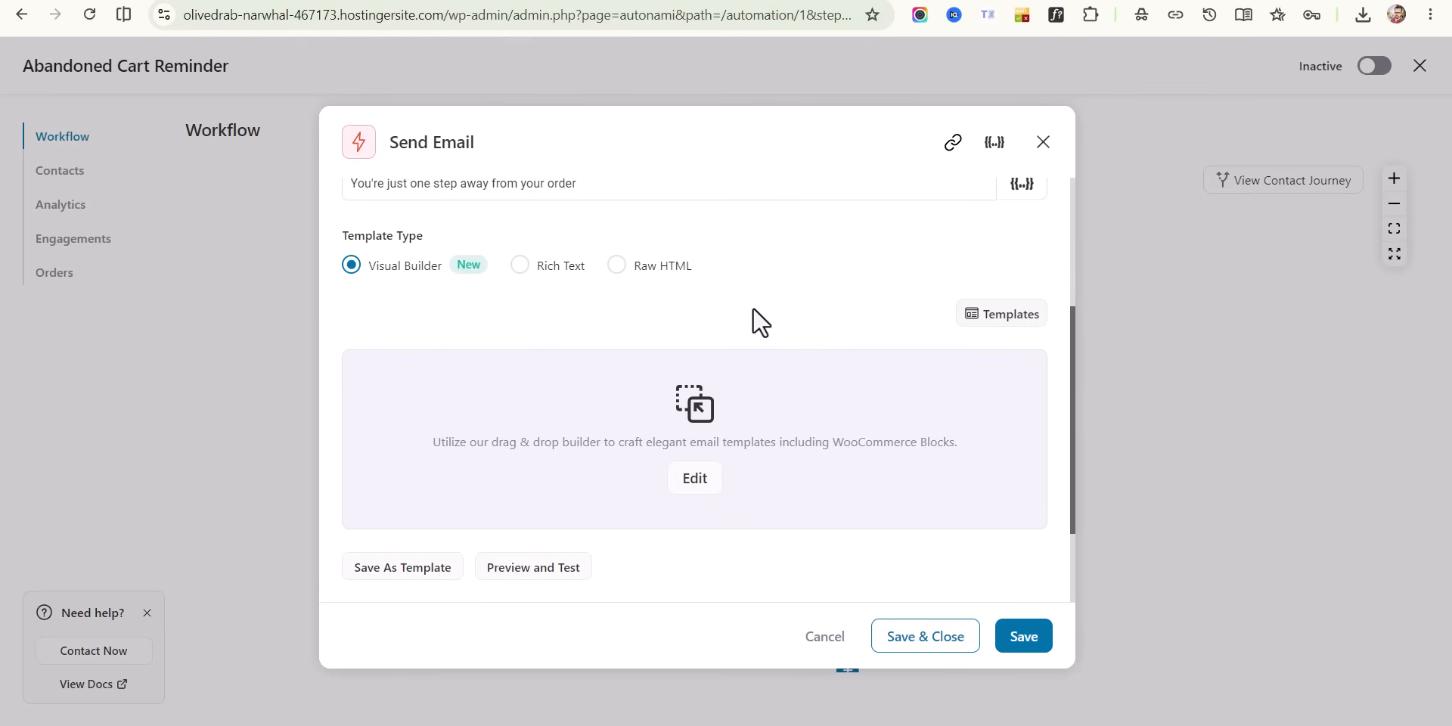
Open the email's visual builder and browse the pre-built template gallery
left_click(690, 484)
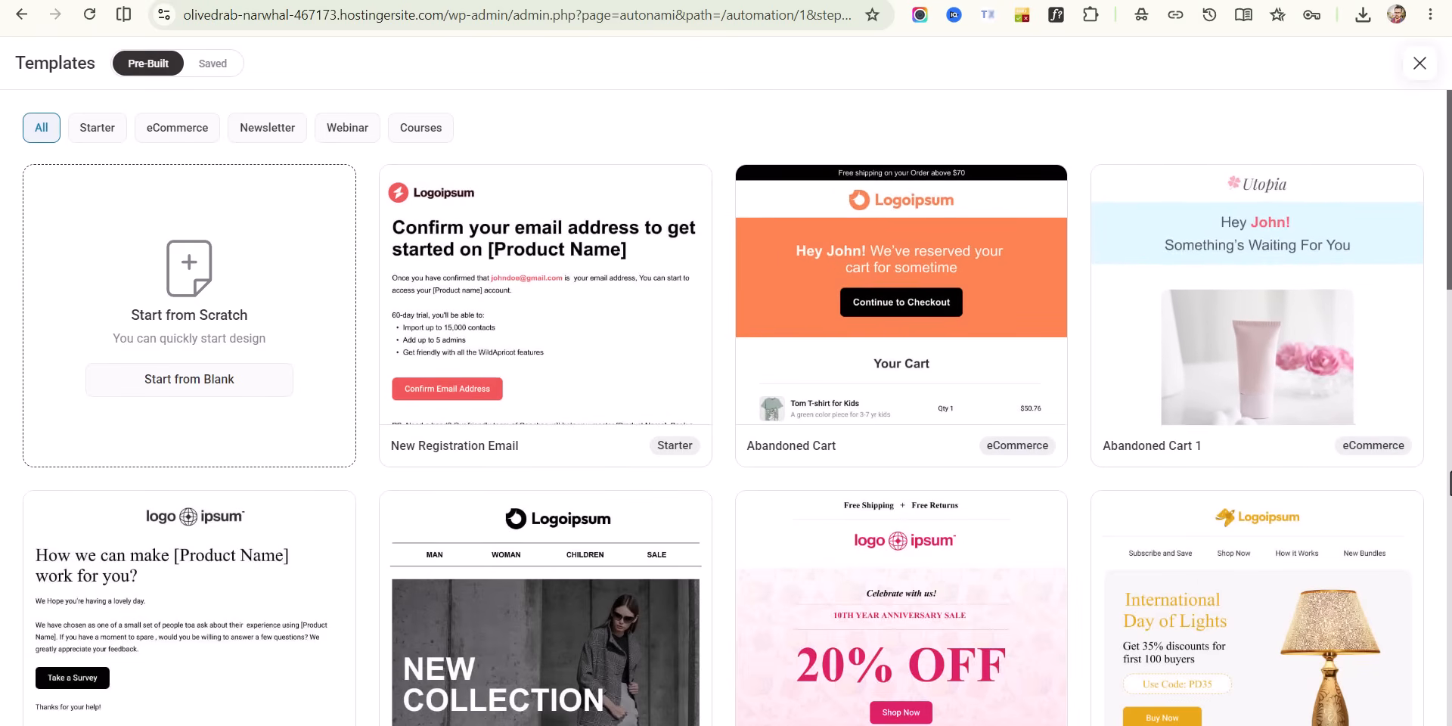
scroll(1449, 482, "down", 9)
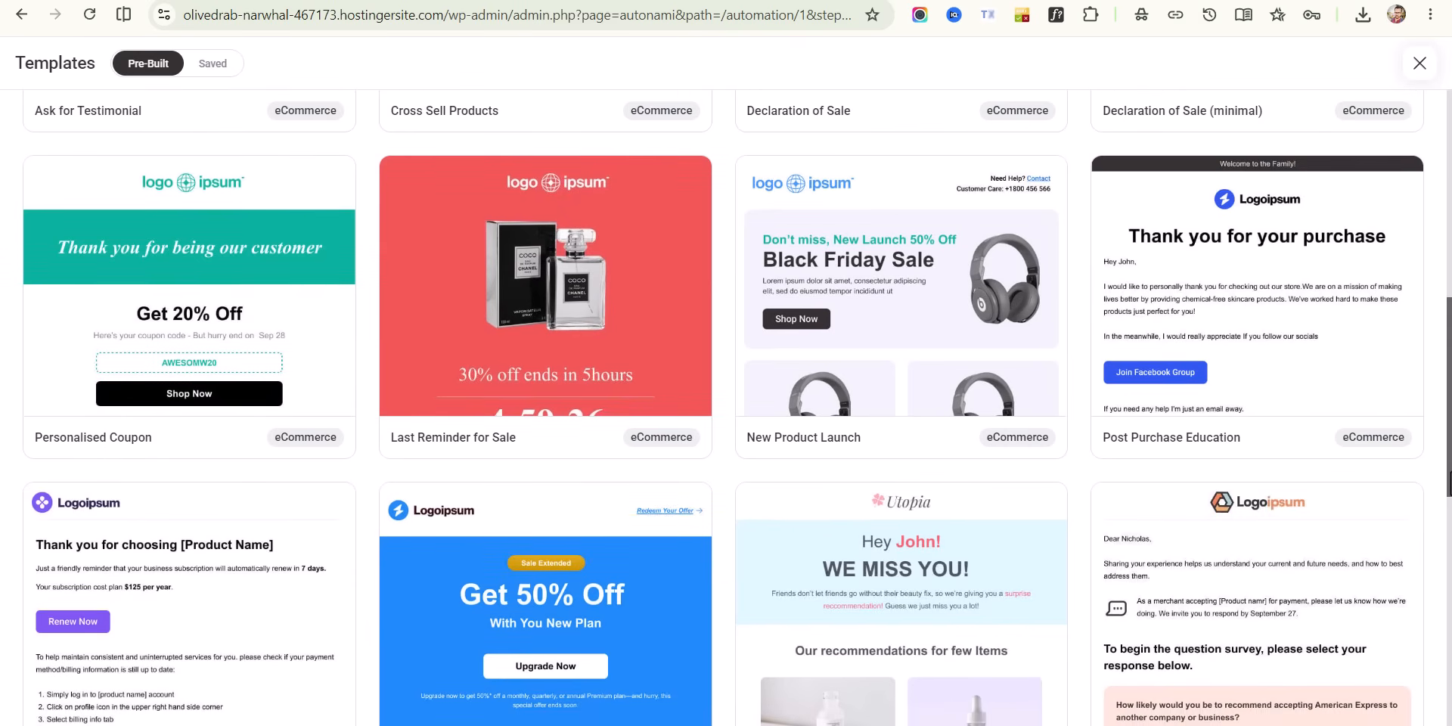
scroll(1450, 482, "down", 4)
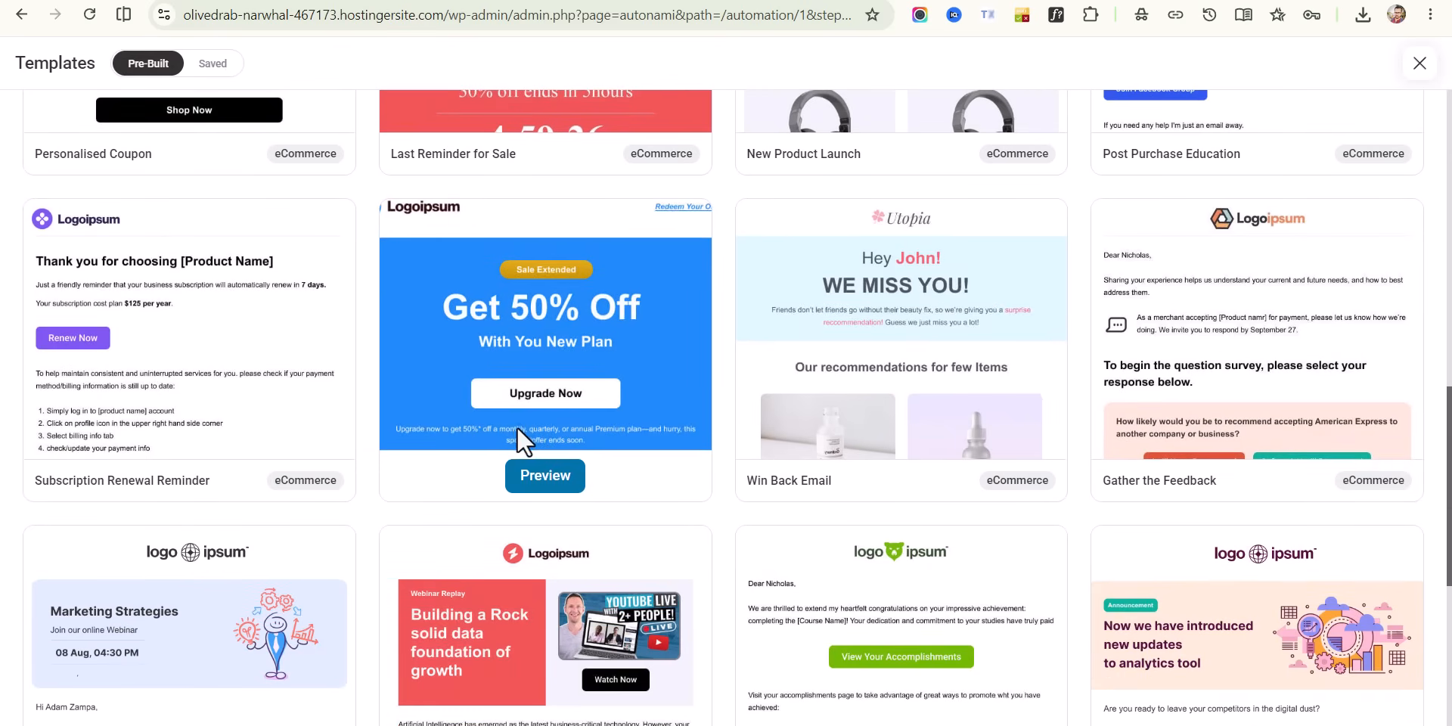
Preview the Subscription Renewal Reminder, Flash Sale and Win Back Email templates, and return to the template gallery
left_click(181, 476)
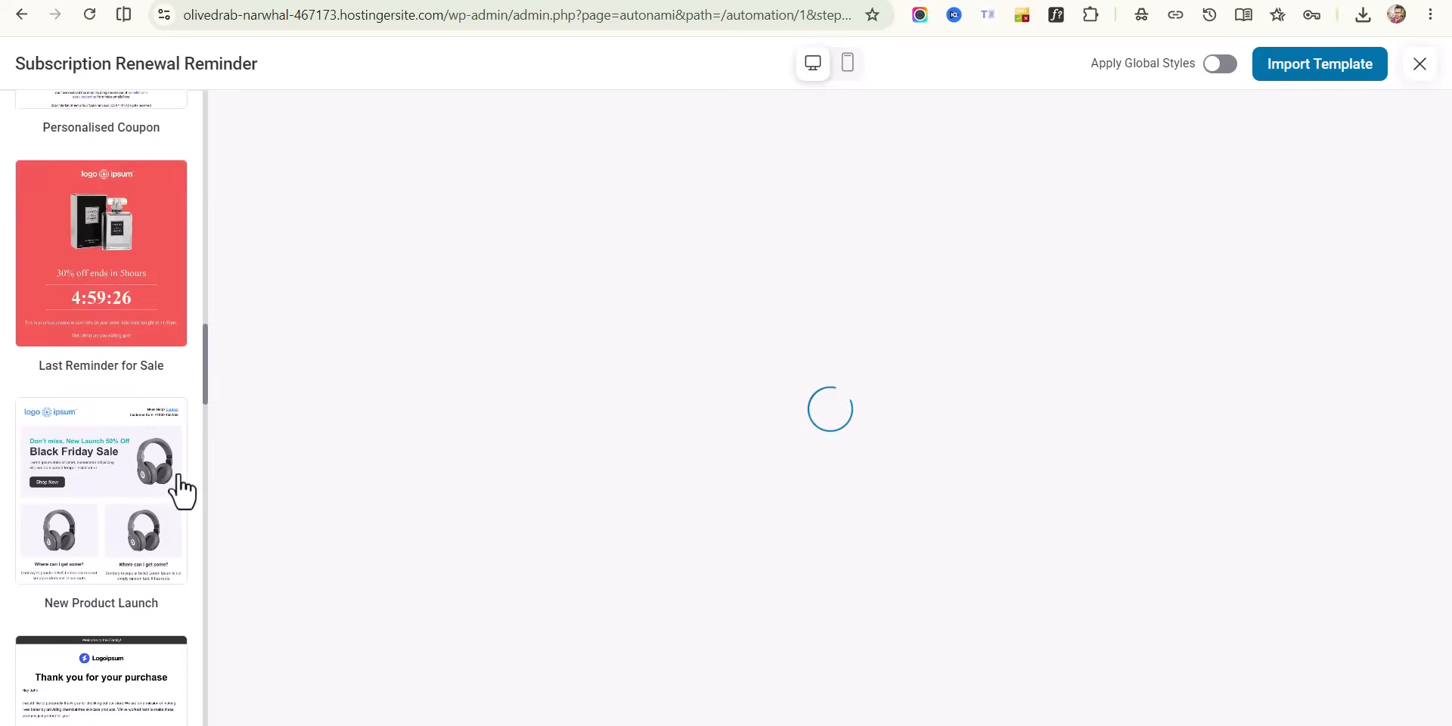
left_click(128, 460)
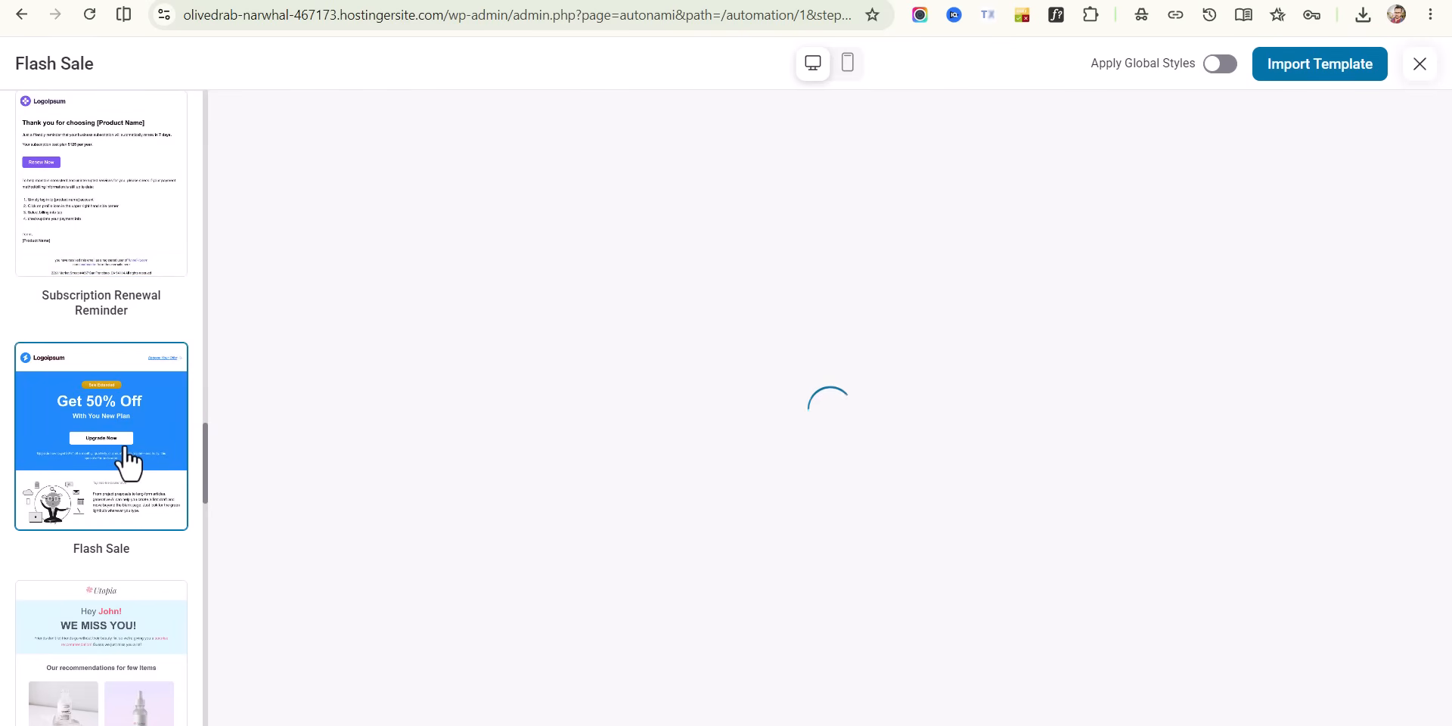
scroll(121, 484, "down", 4)
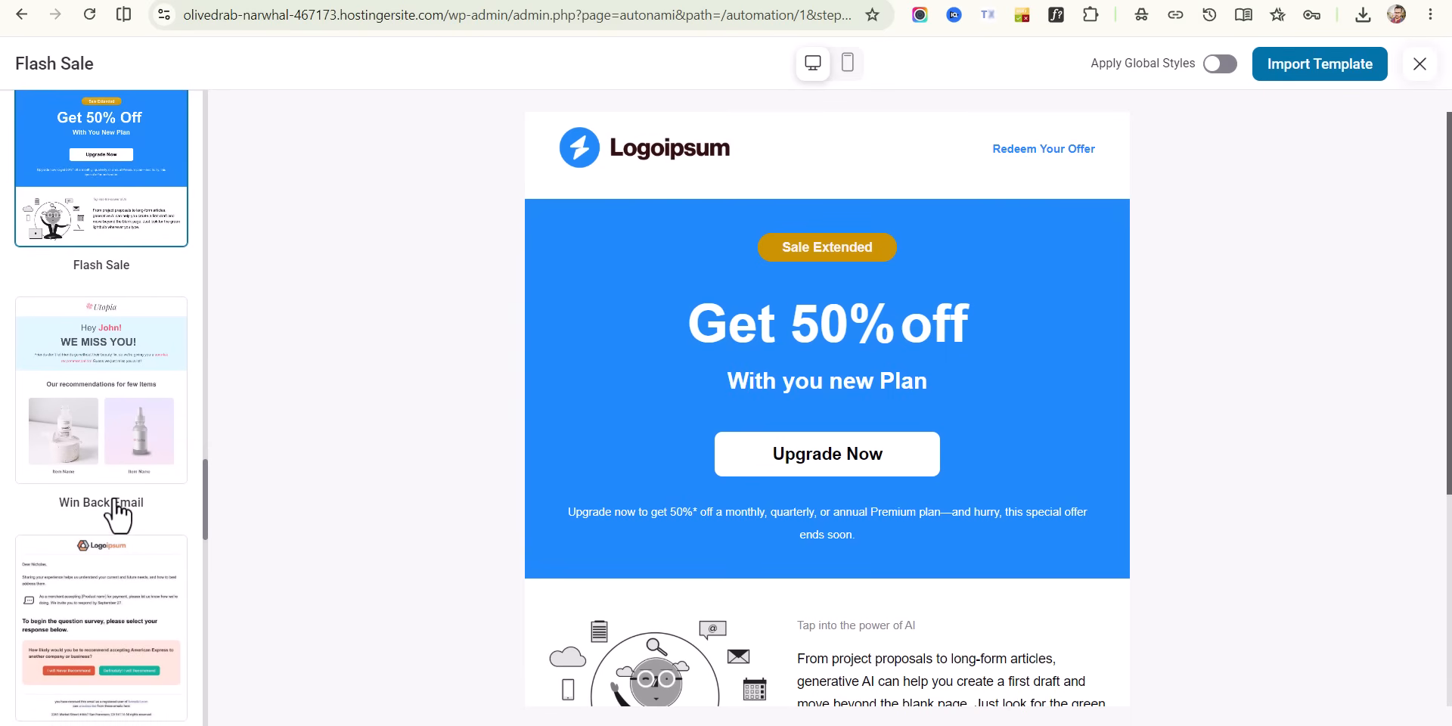
left_click(140, 467)
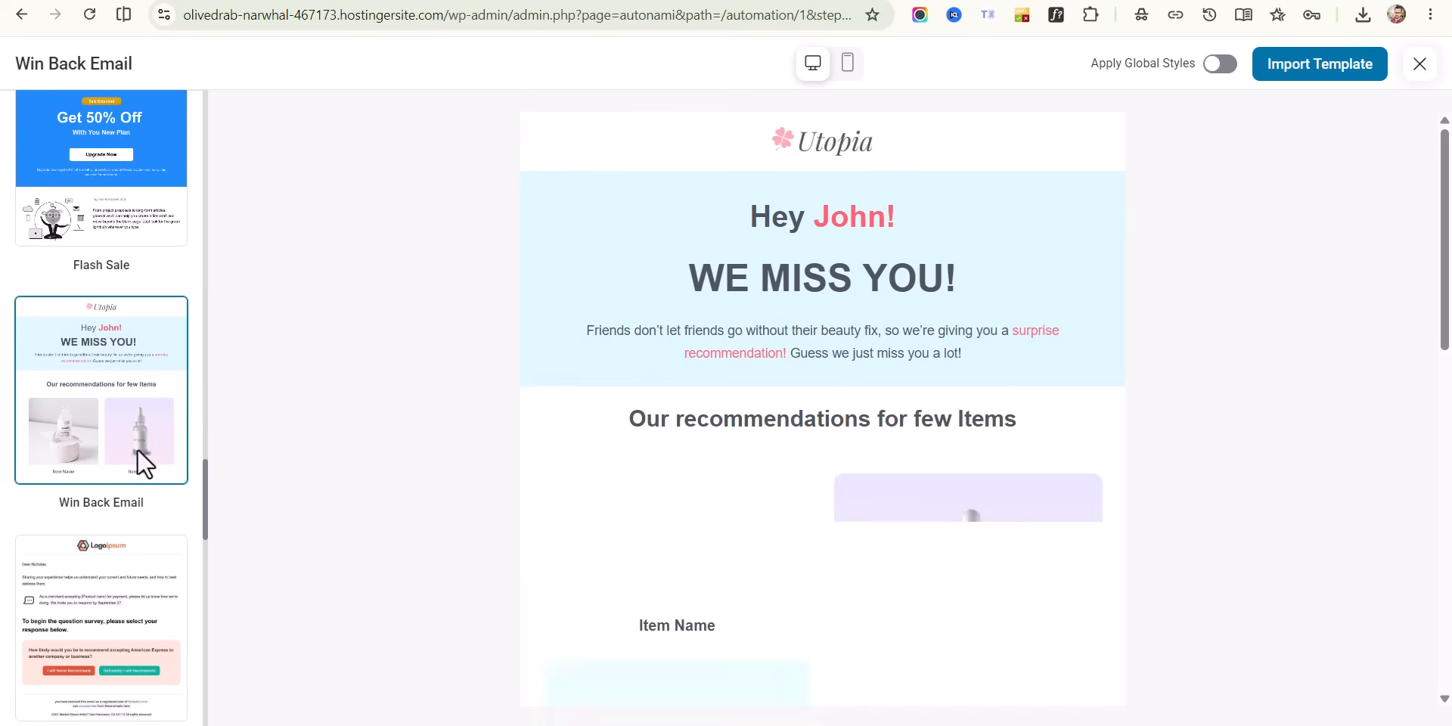
scroll(130, 373, "up", 10)
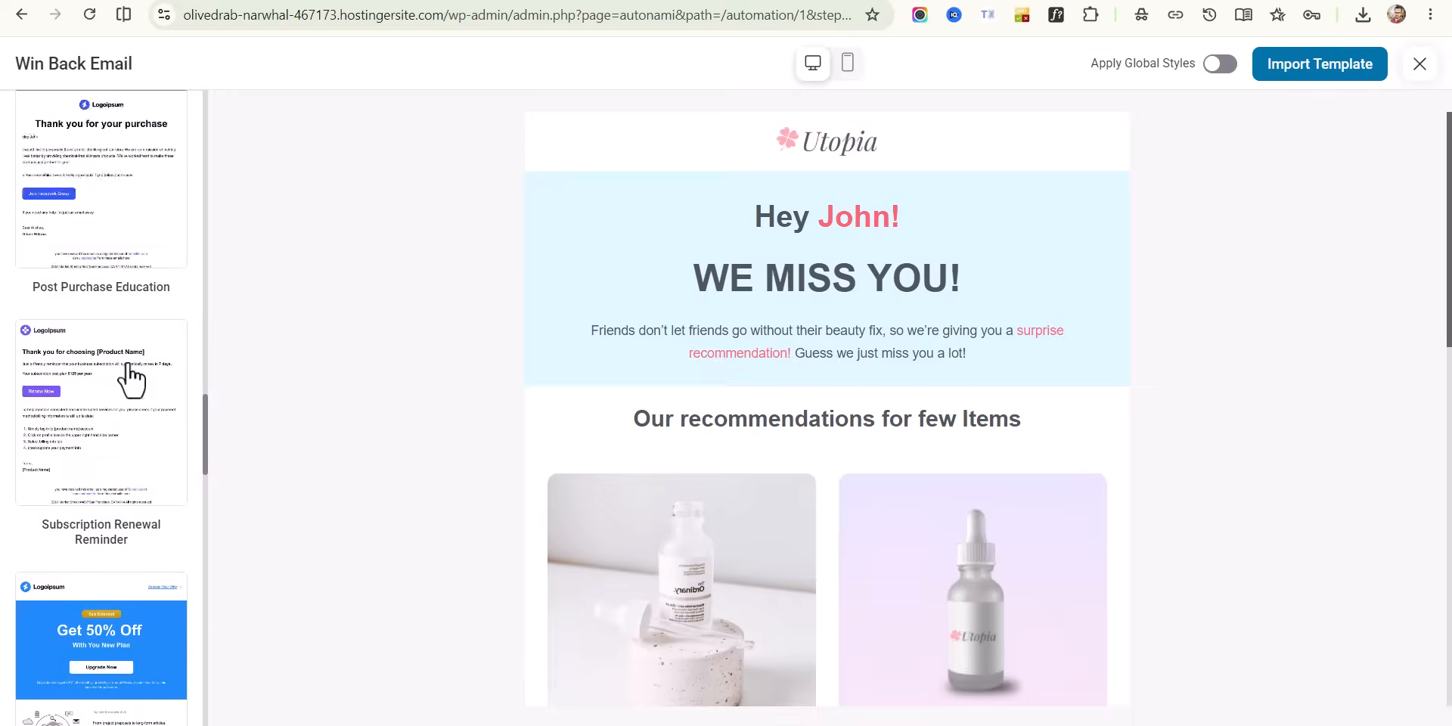
left_click(1420, 64)
Start the email design from blank and place a Site Logo block in the first section
scroll(740, 220, "up", 10)
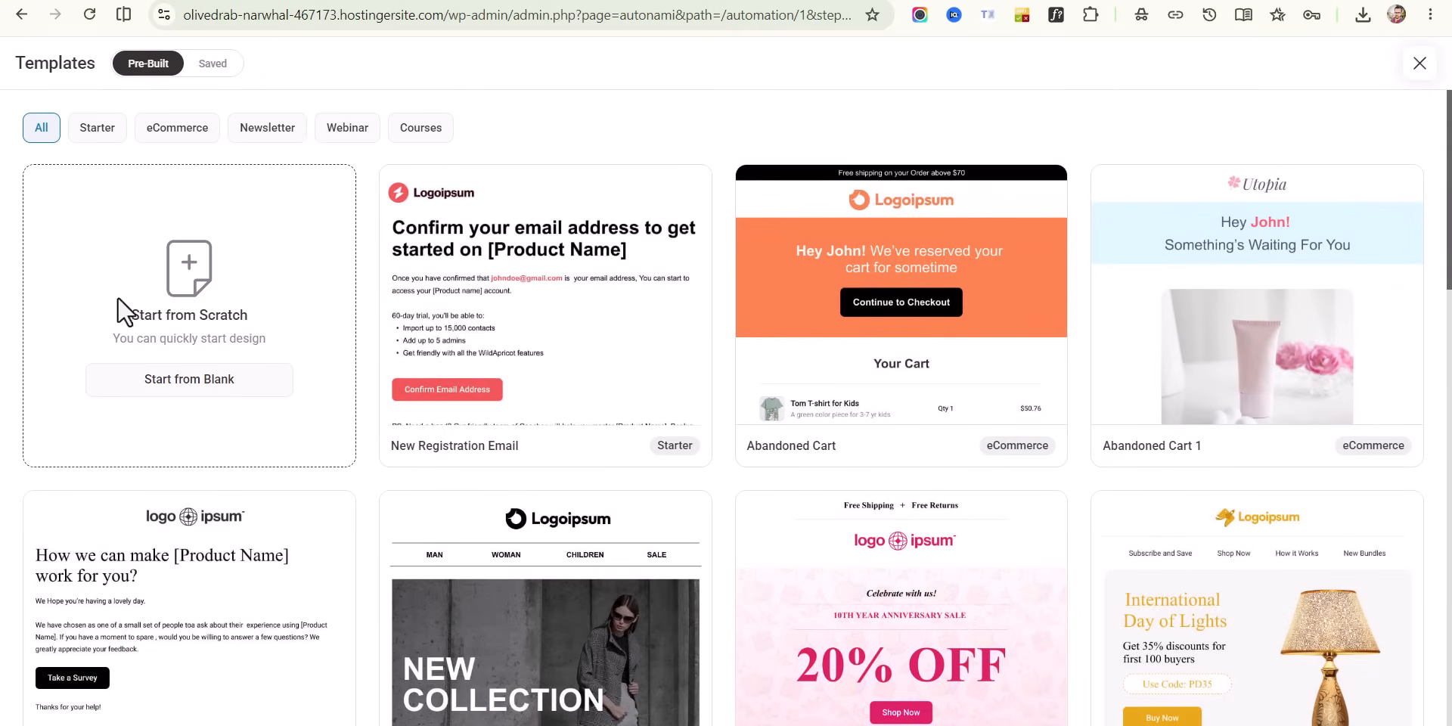
left_click(182, 386)
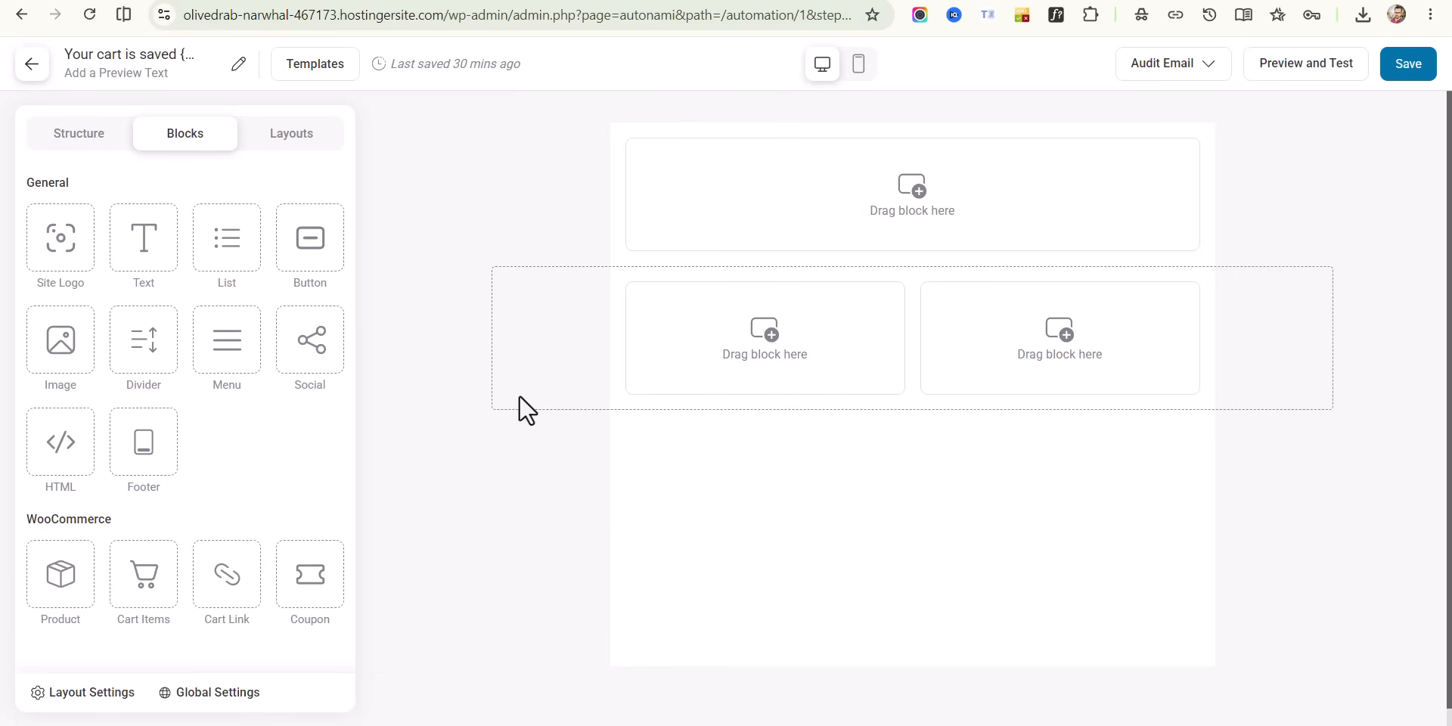
left_click_drag(58, 234, 1000, 182)
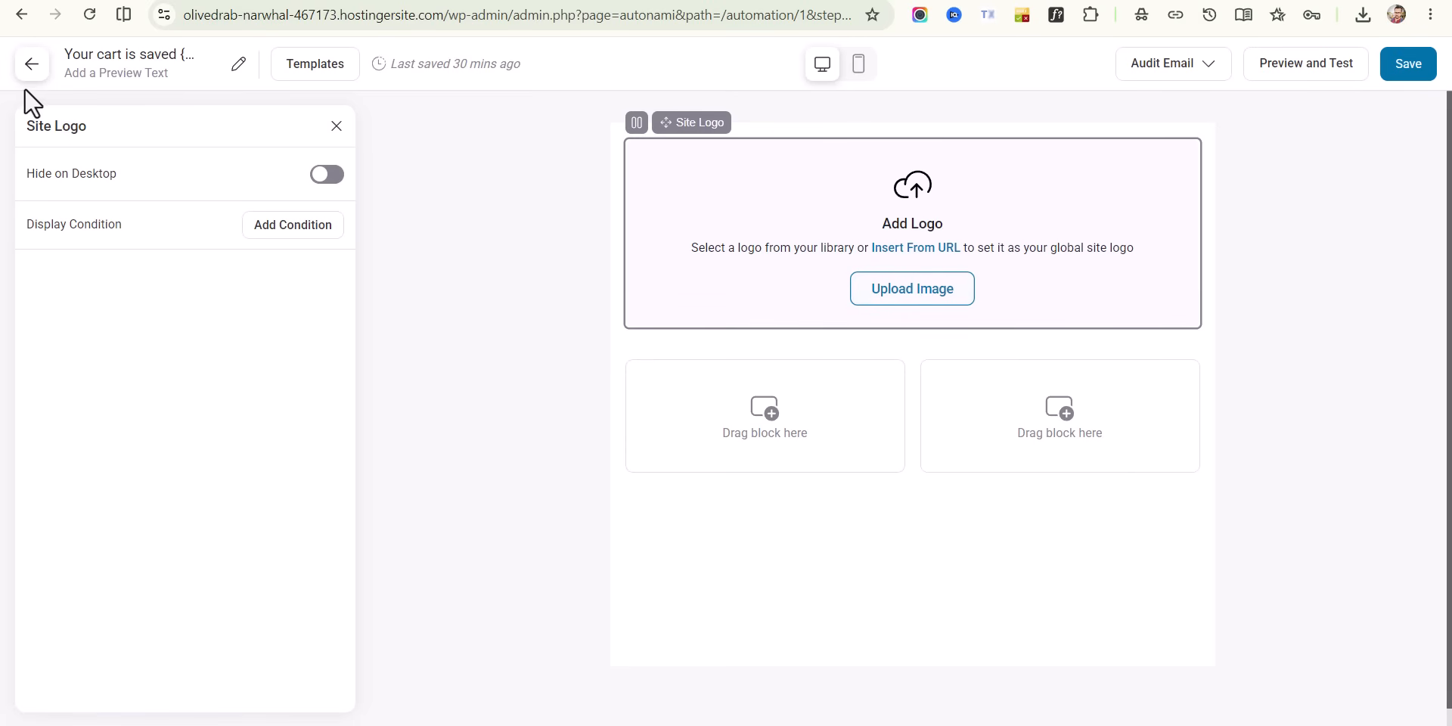
left_click(337, 126)
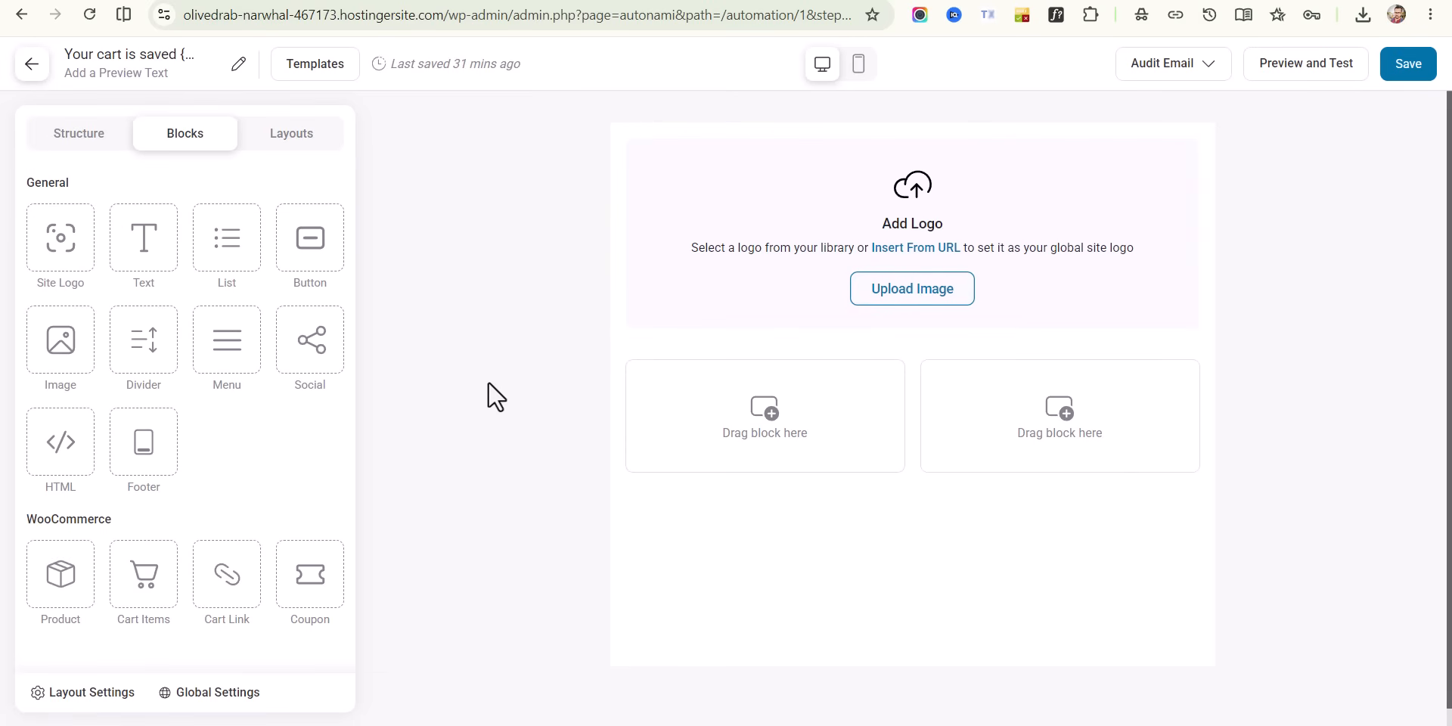
Delete the second column of the two-column section beneath the site logo
left_click(1210, 401)
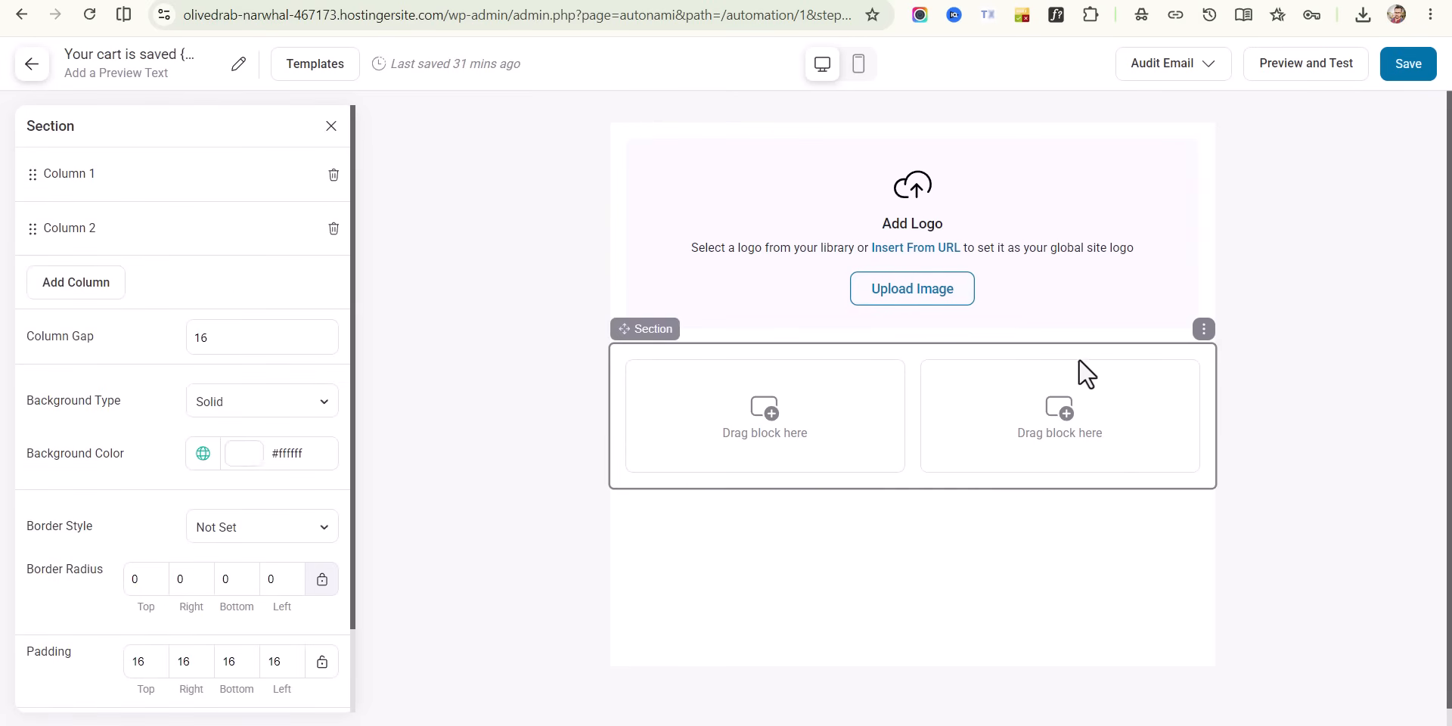
left_click(1139, 388)
left_click(1188, 344)
left_click(1231, 382)
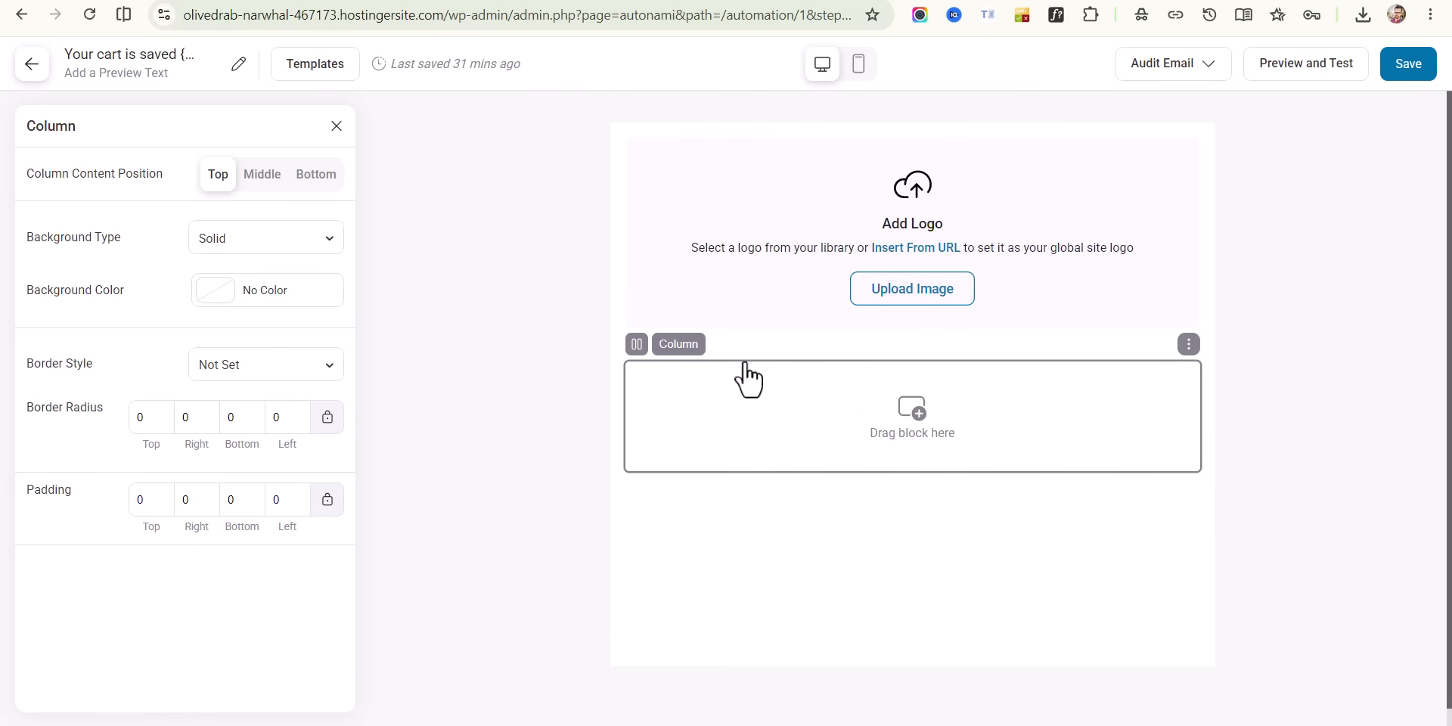
left_click(337, 127)
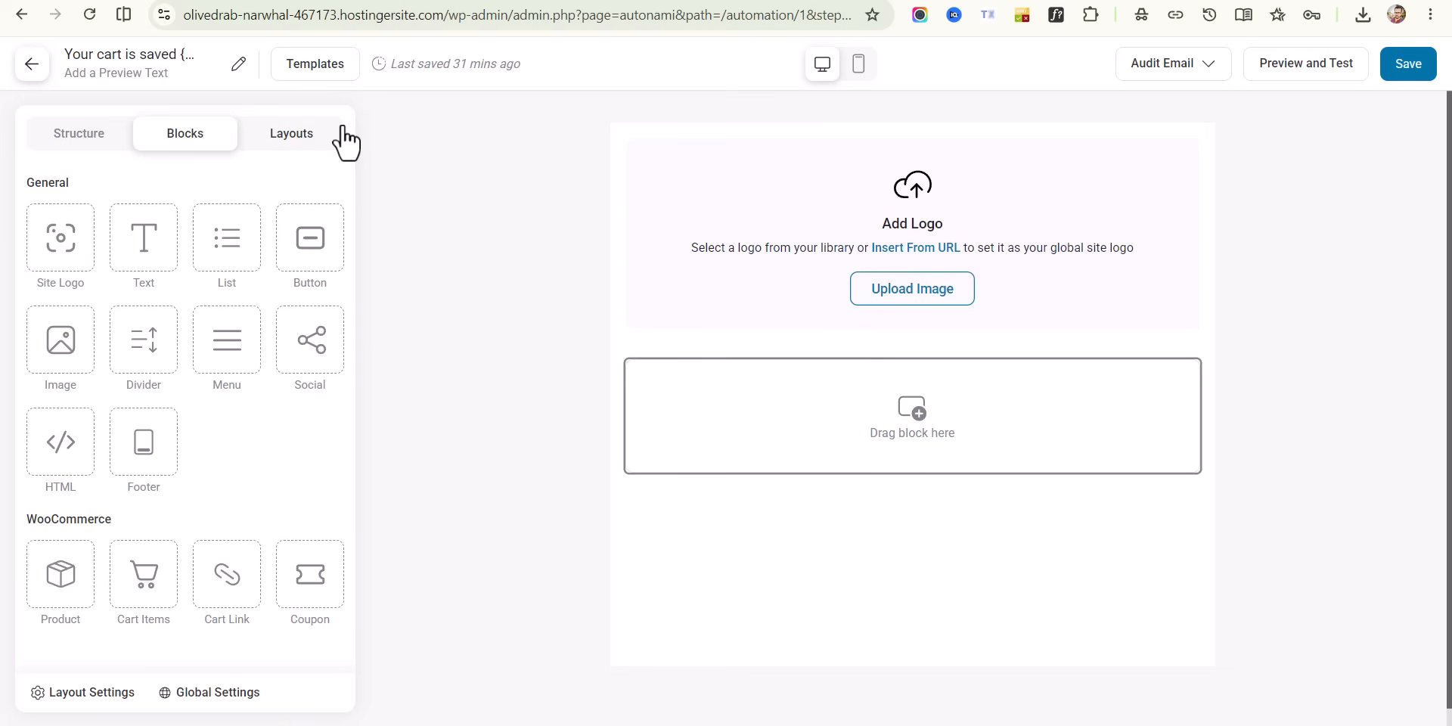
Add a Text block to the empty column beneath the logo and a Cart Link block below it
left_click_drag(143, 253, 908, 371)
left_click(749, 366)
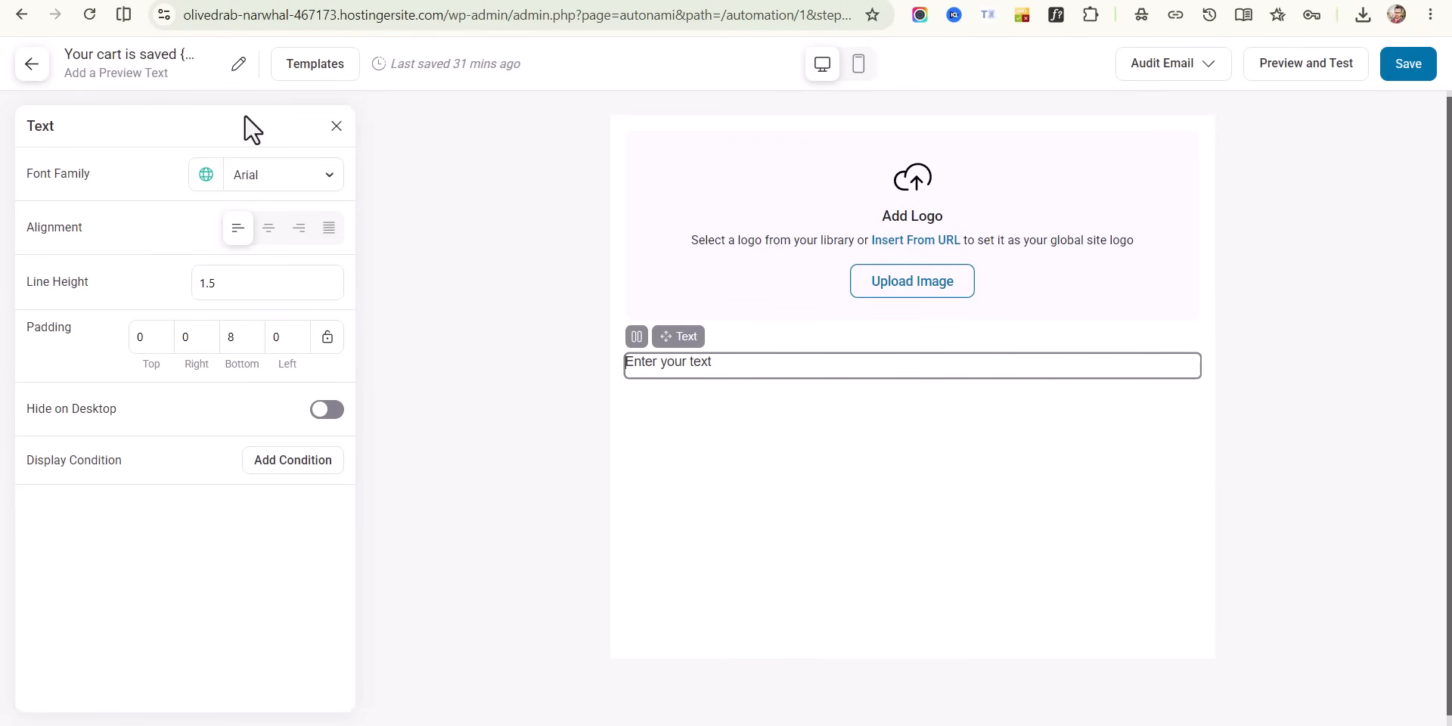
left_click(337, 125)
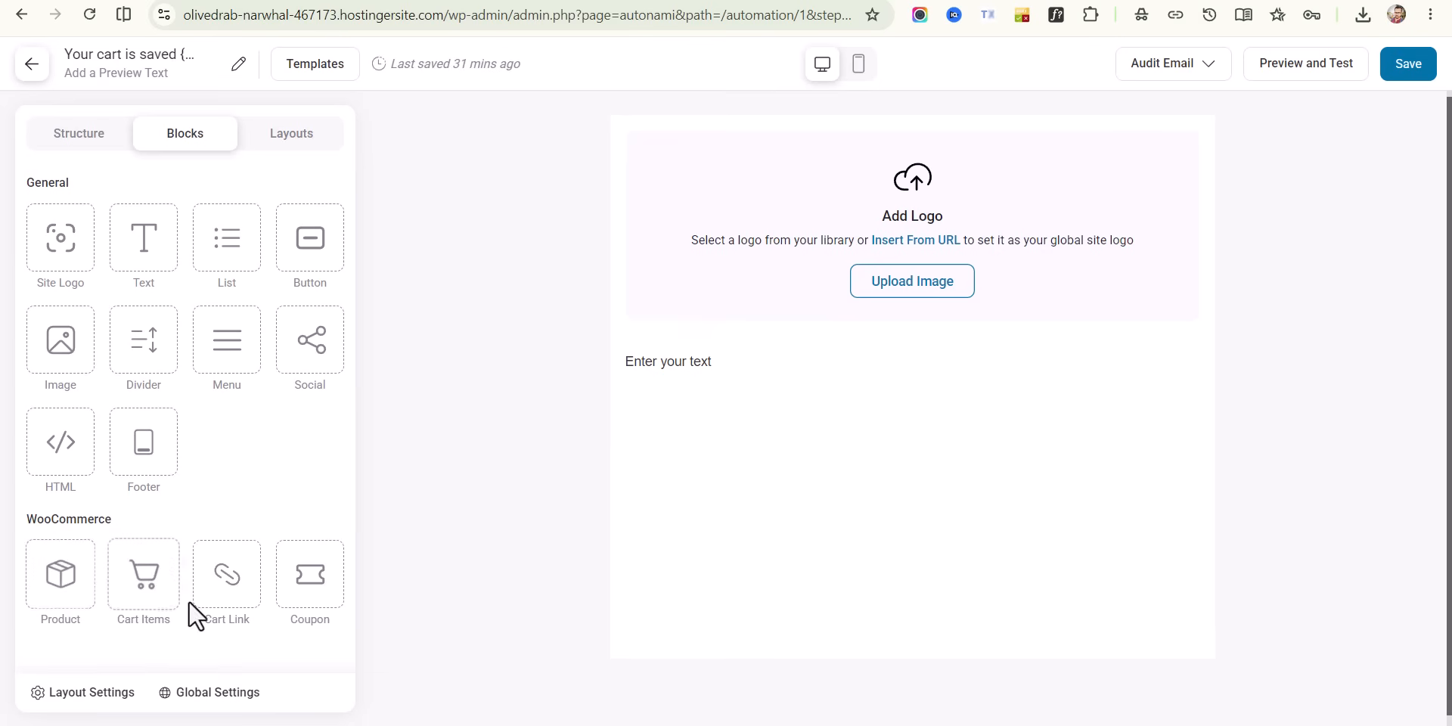
left_click_drag(227, 582, 744, 411)
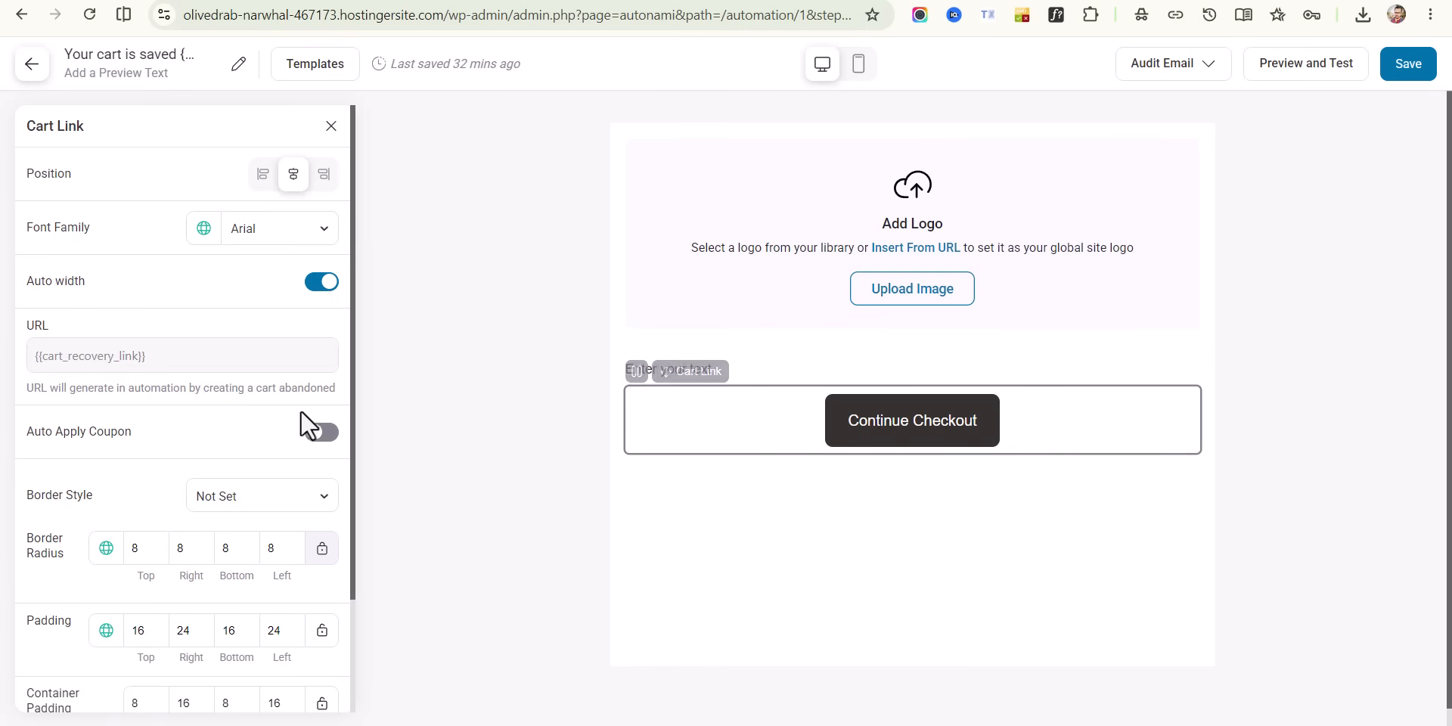
left_click(330, 126)
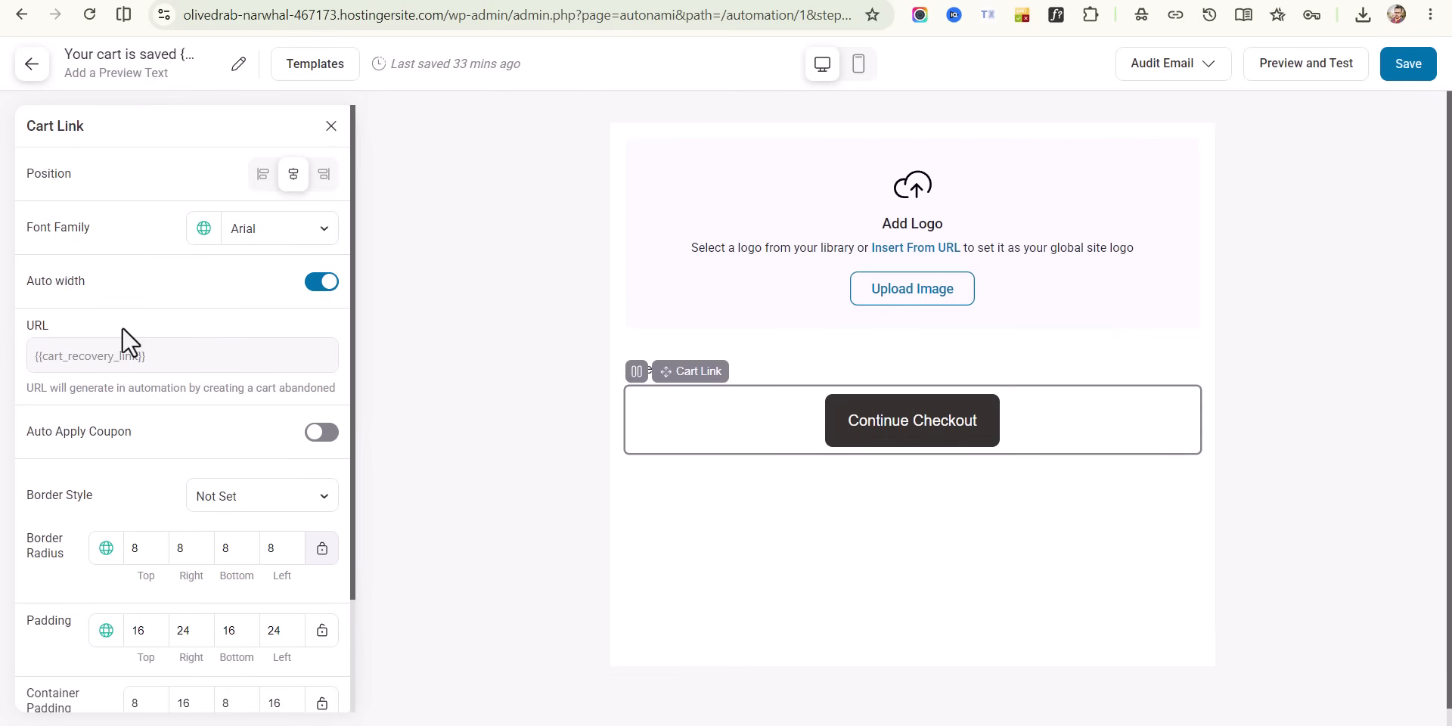
Give the Cart Link block a display condition: Has ever entered in Automation, matching any of Abandoned Cart Reminder
scroll(121, 333, "down", 2)
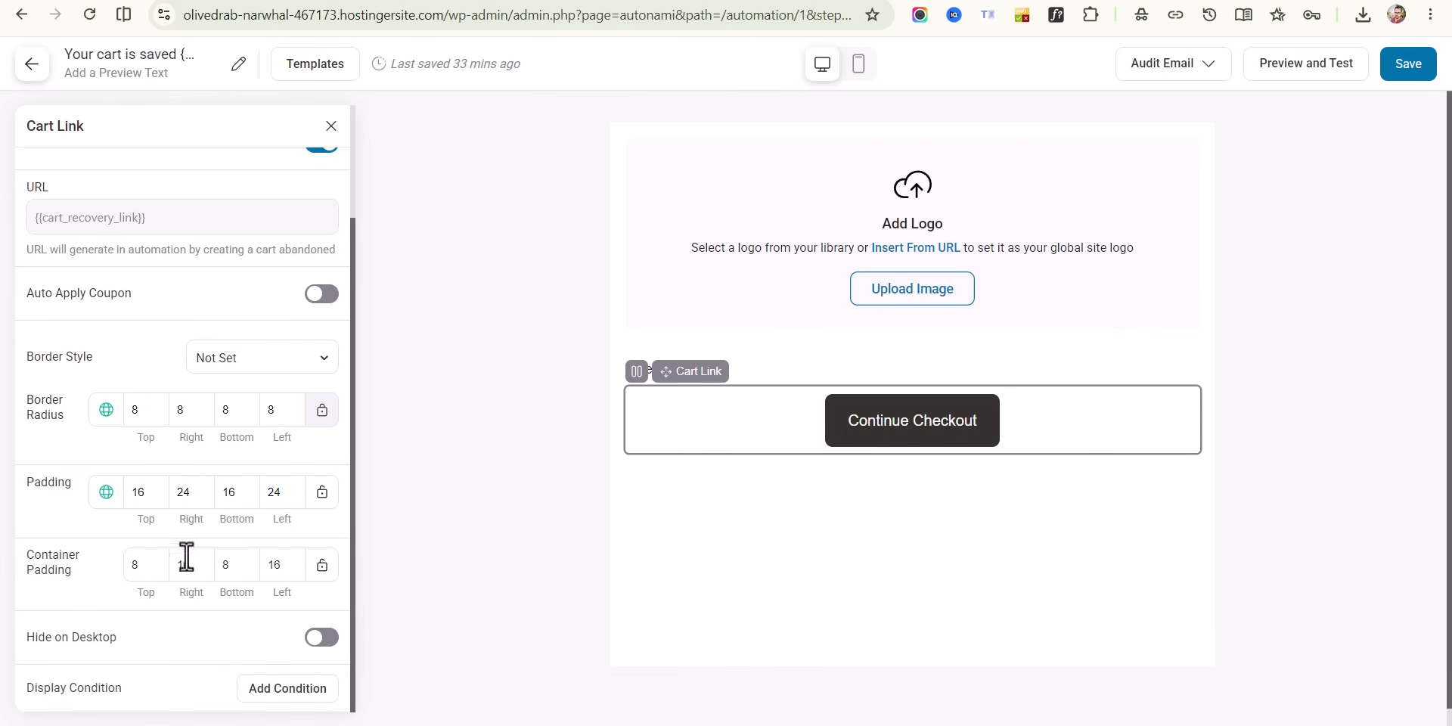
left_click(291, 689)
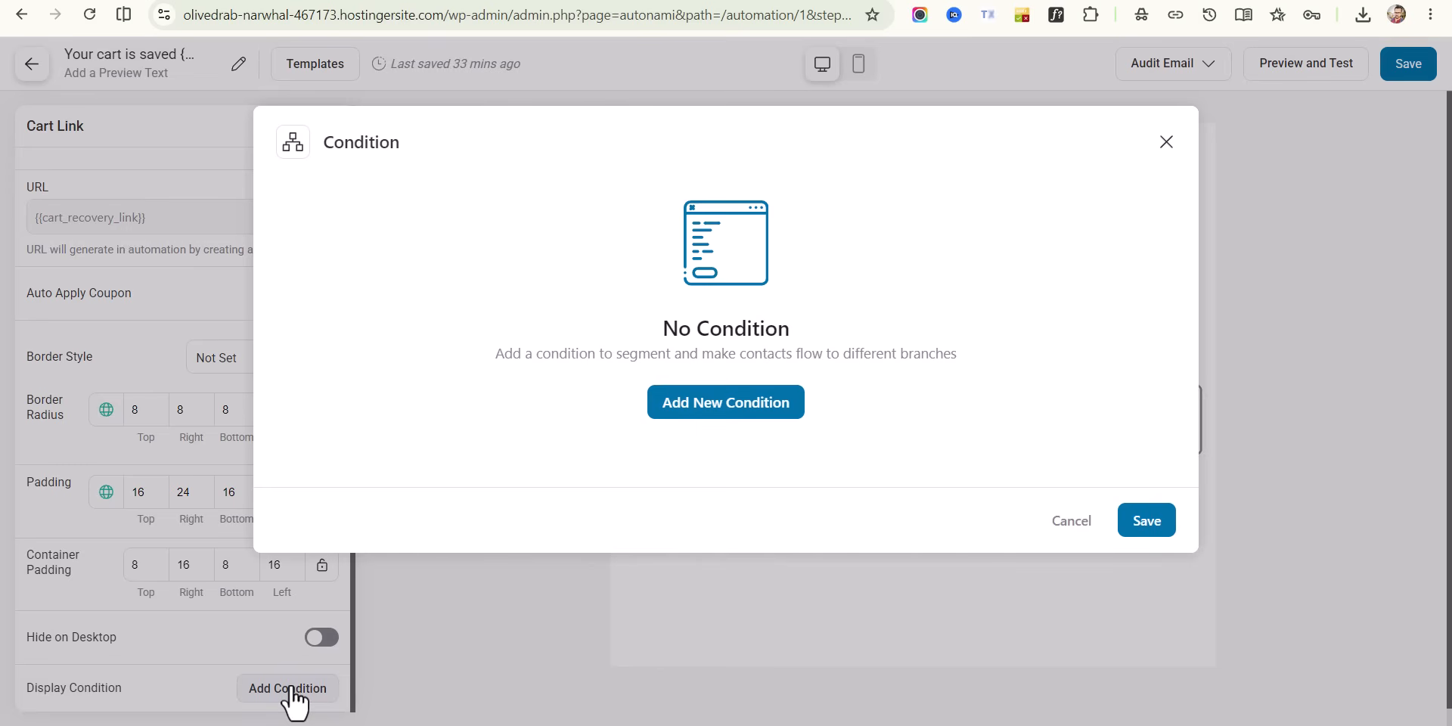
left_click(722, 405)
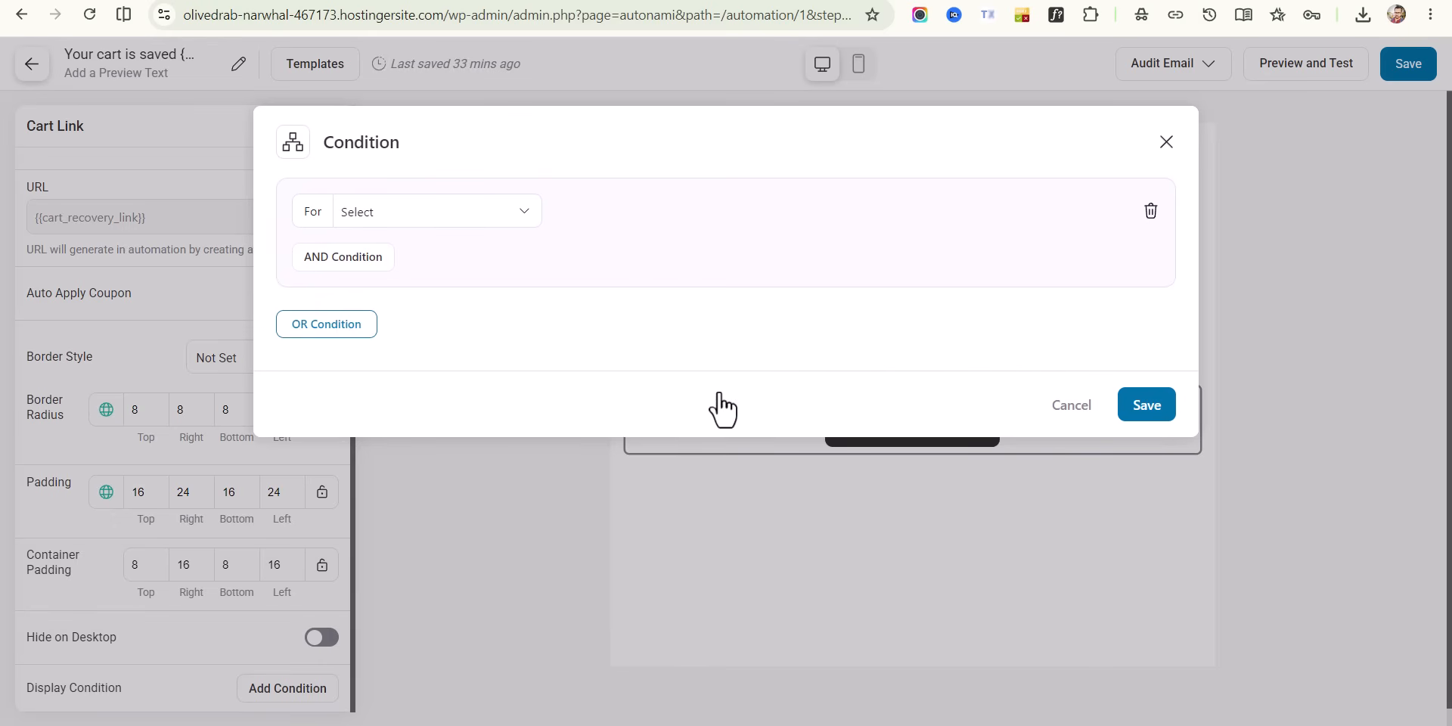
left_click(435, 219)
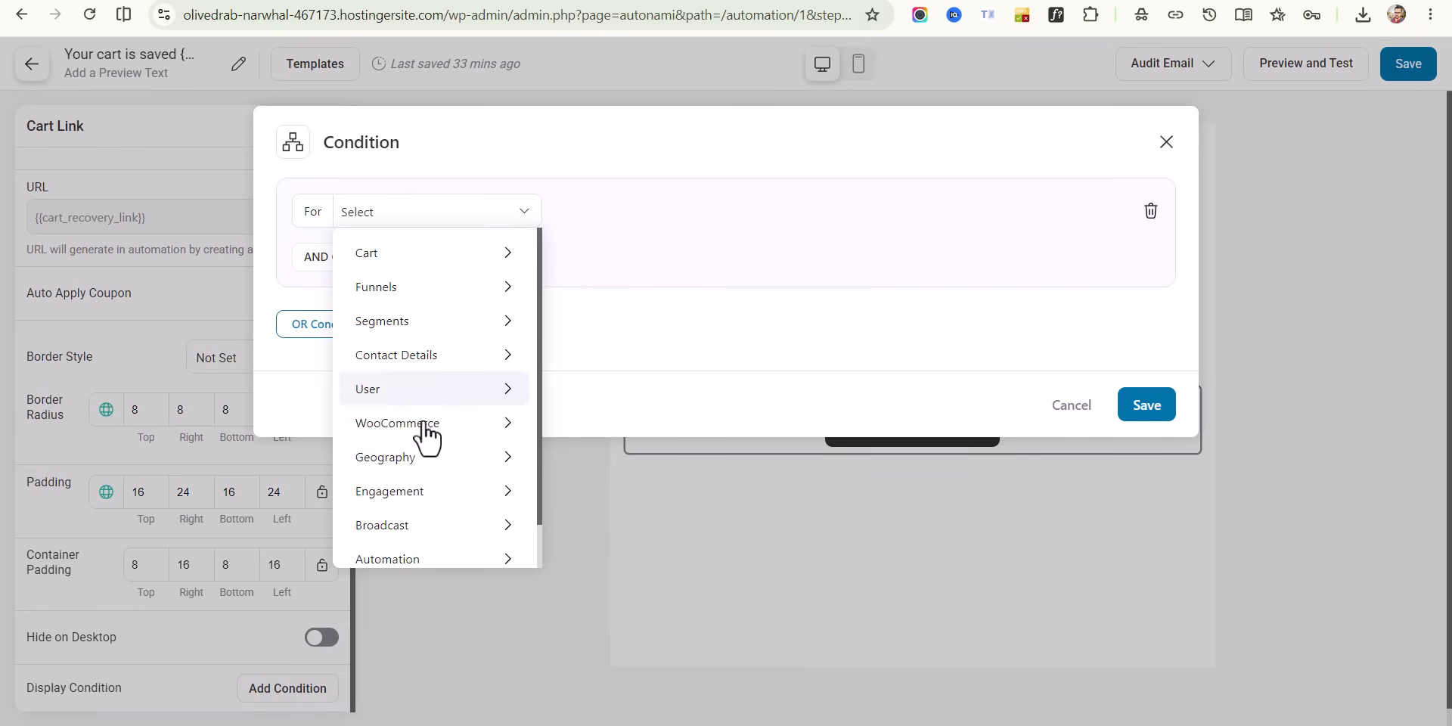
scroll(403, 509, "down", 1)
left_click(459, 513)
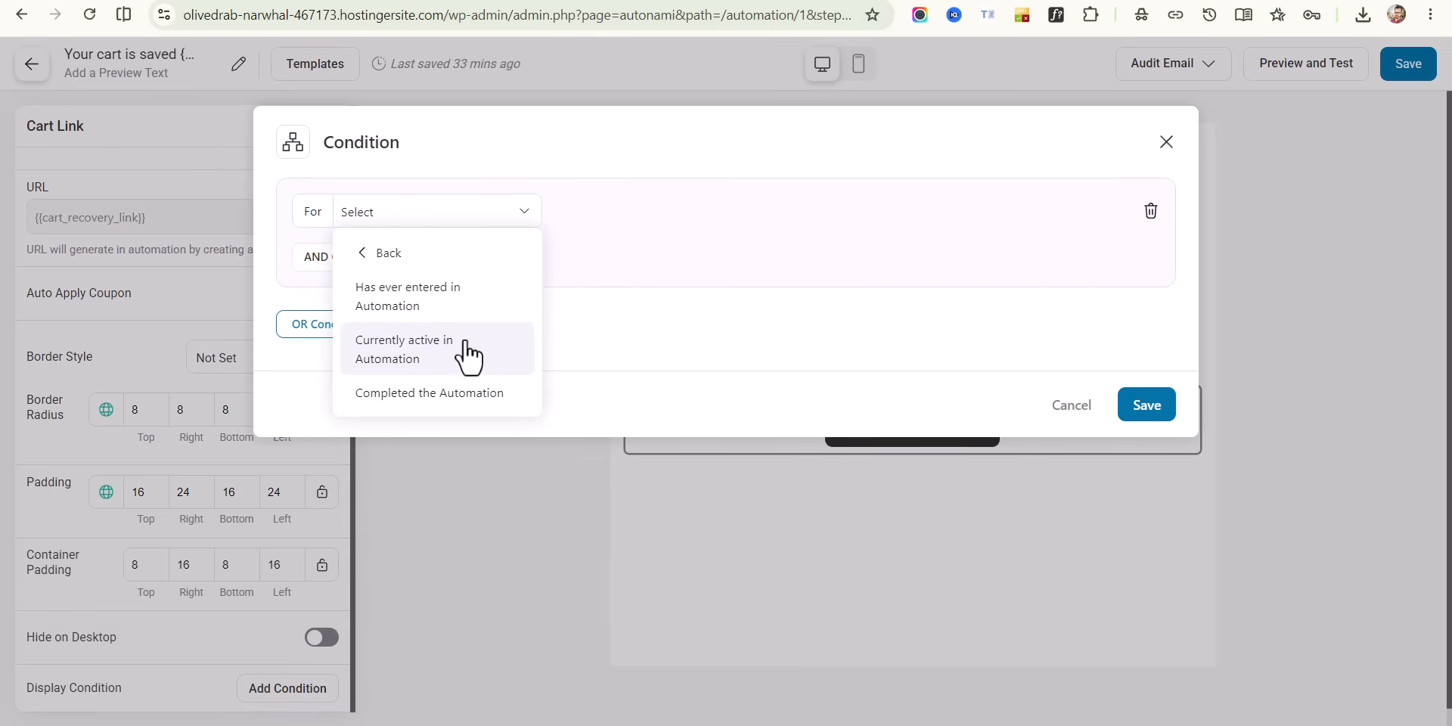
left_click(432, 306)
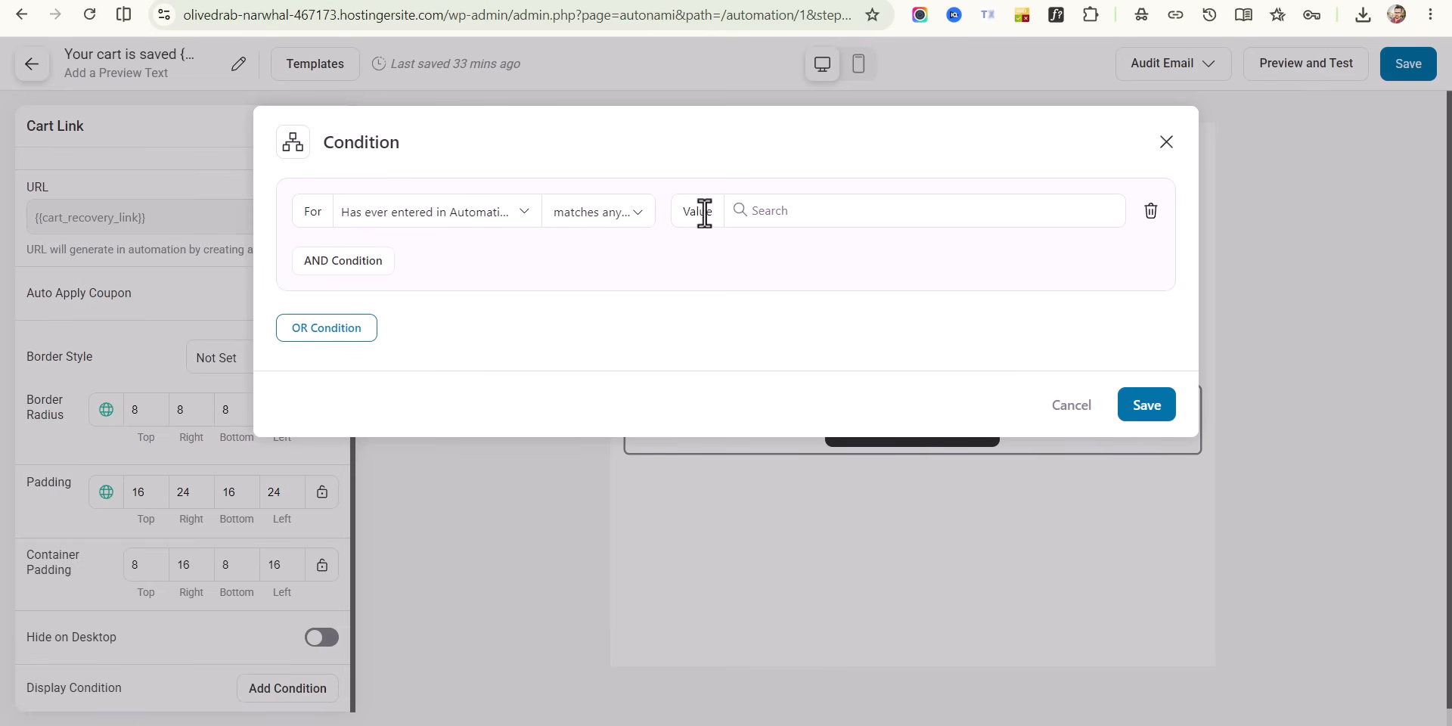
left_click(768, 209)
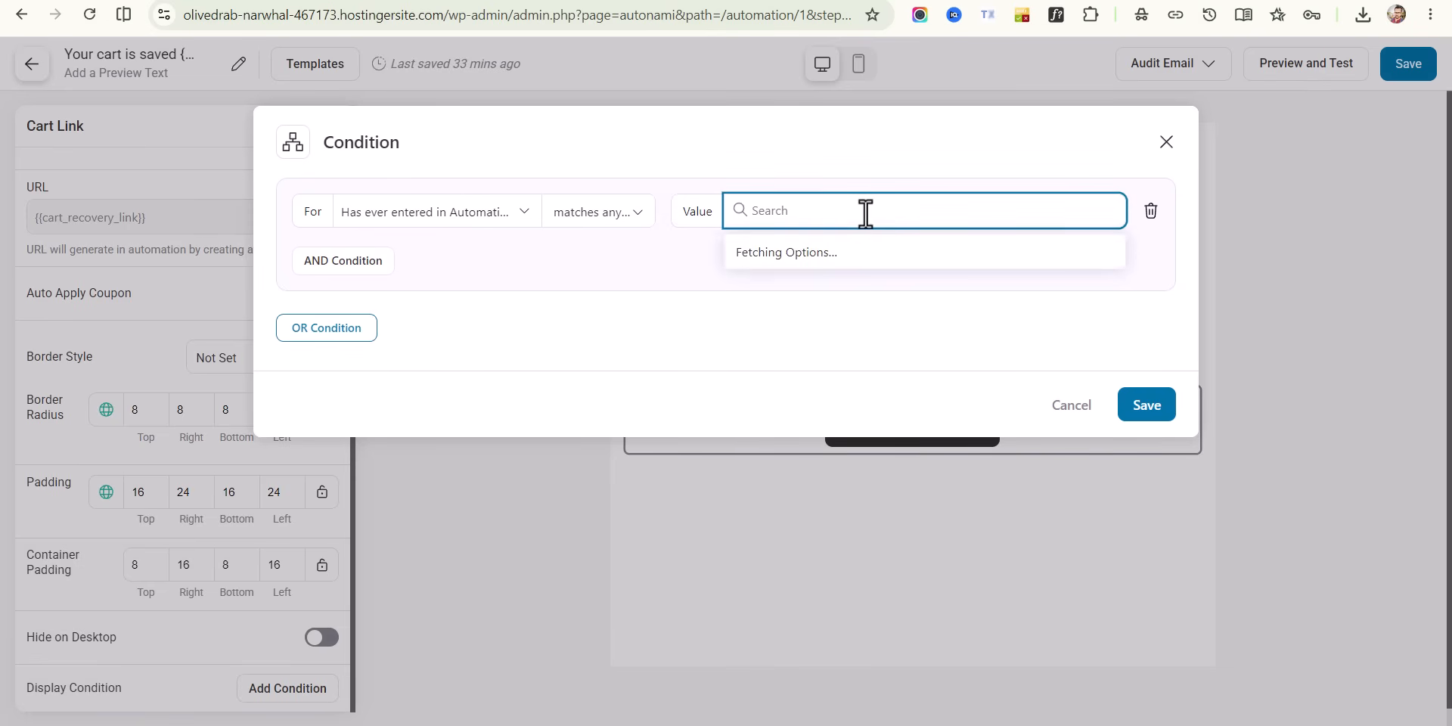
left_click(842, 257)
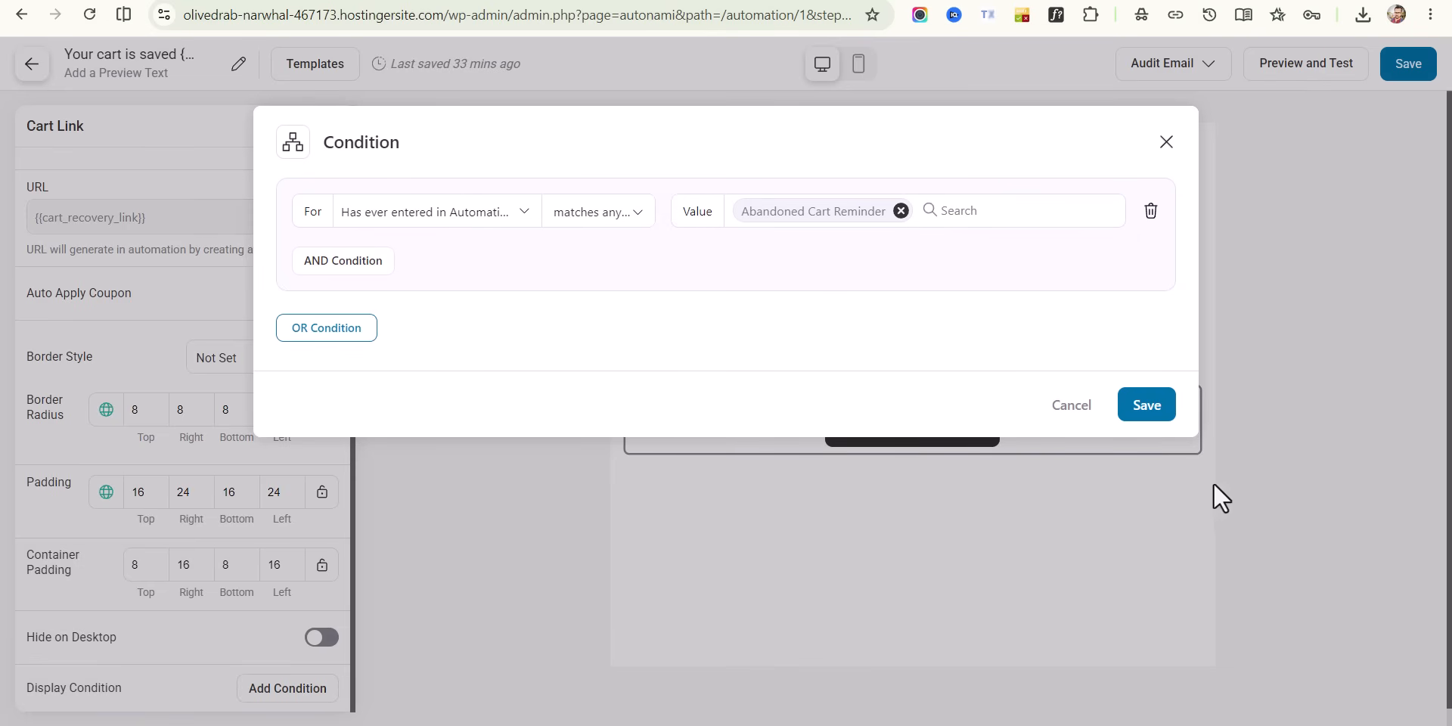
left_click(1143, 407)
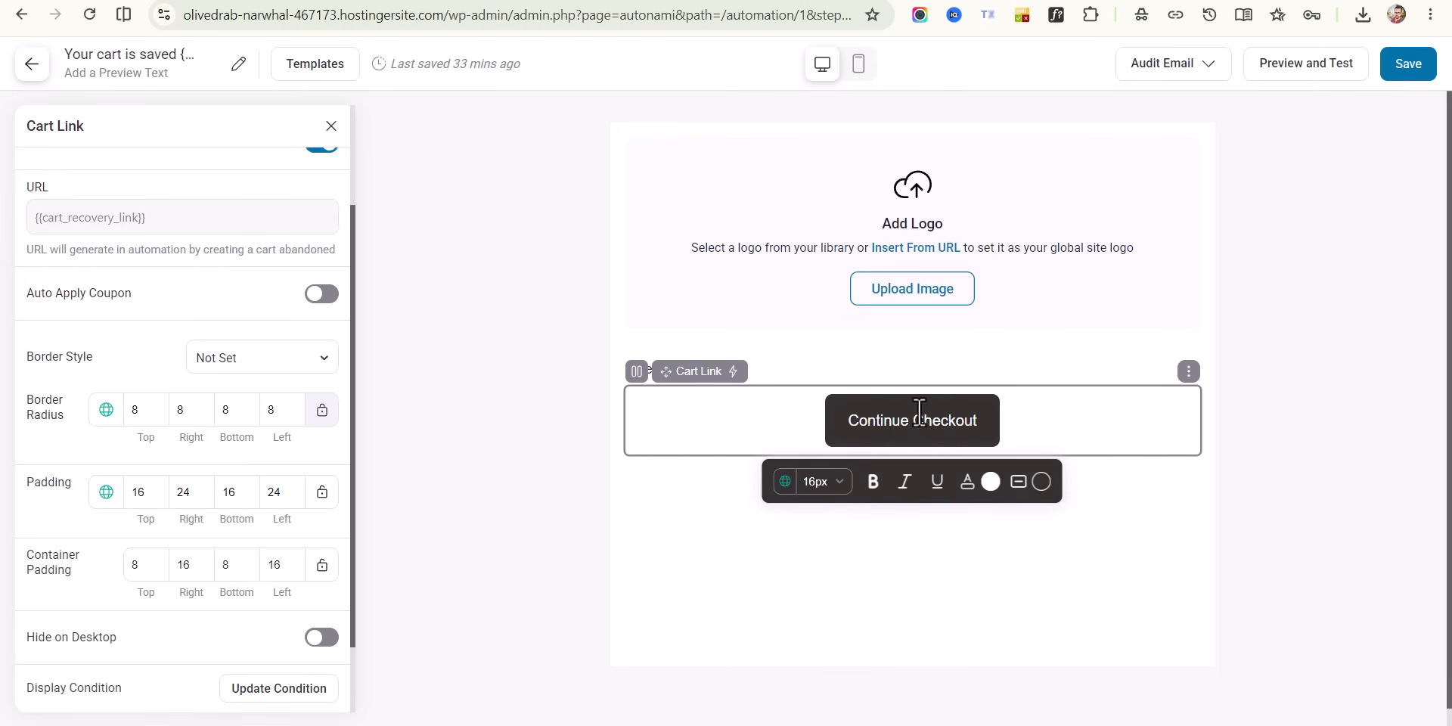
scroll(227, 303, "up", 3)
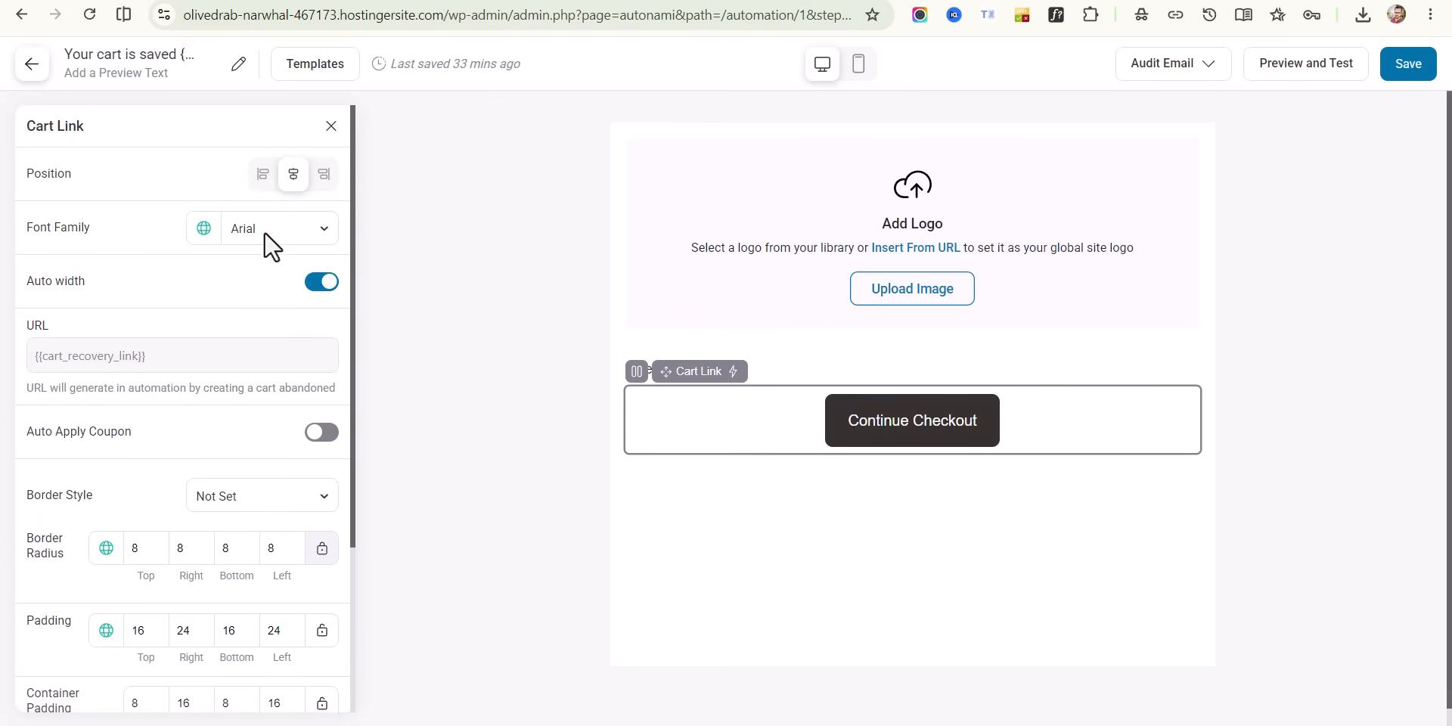
left_click(331, 126)
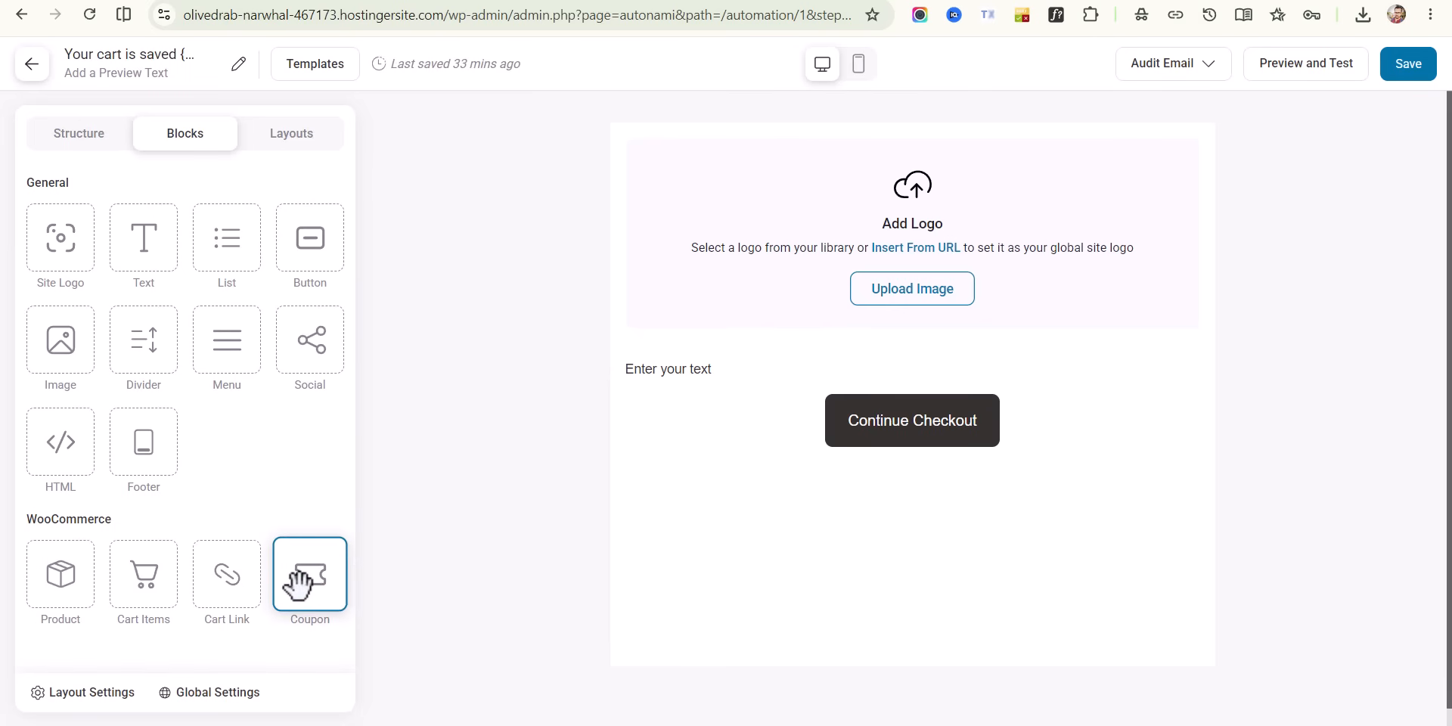
Add a Product block below the checkout button and fill it with Treat your skin pack and Day dream pack for hair
left_click_drag(49, 571, 850, 454)
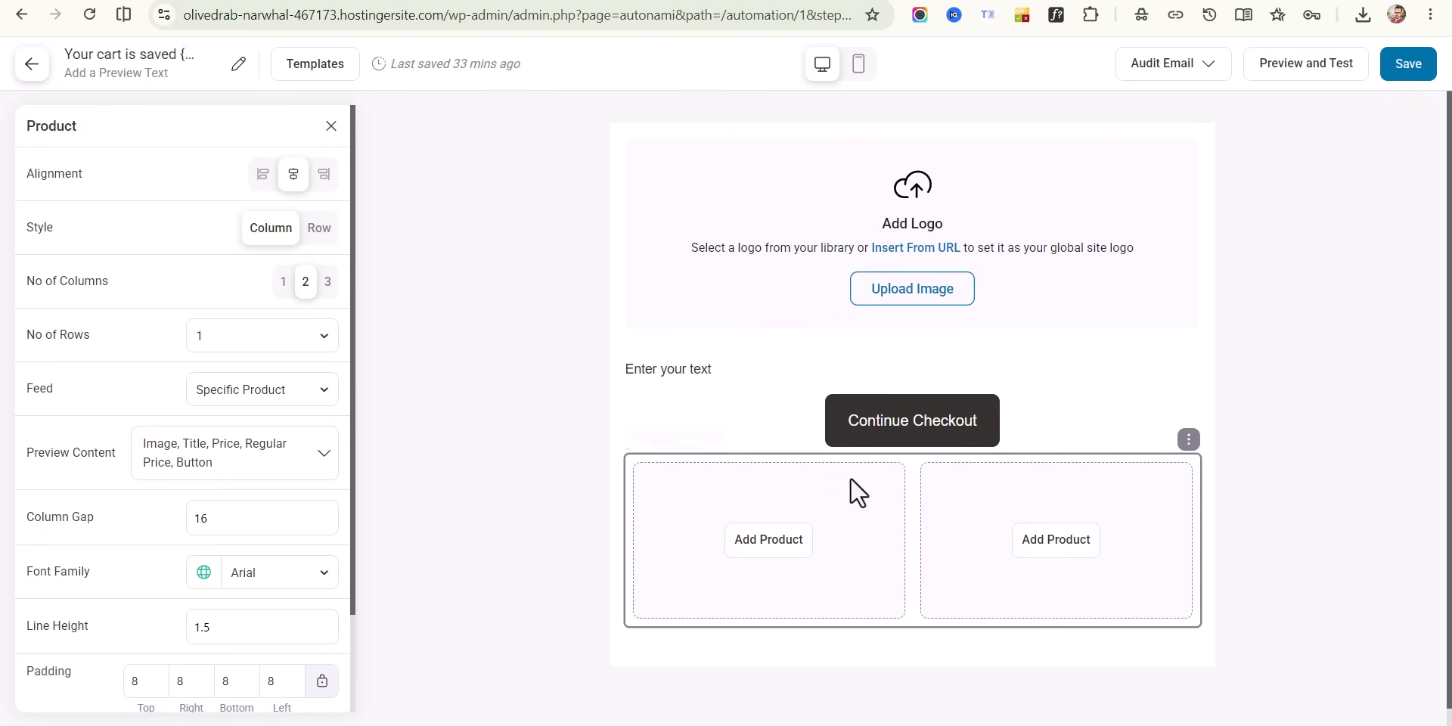
left_click(769, 537)
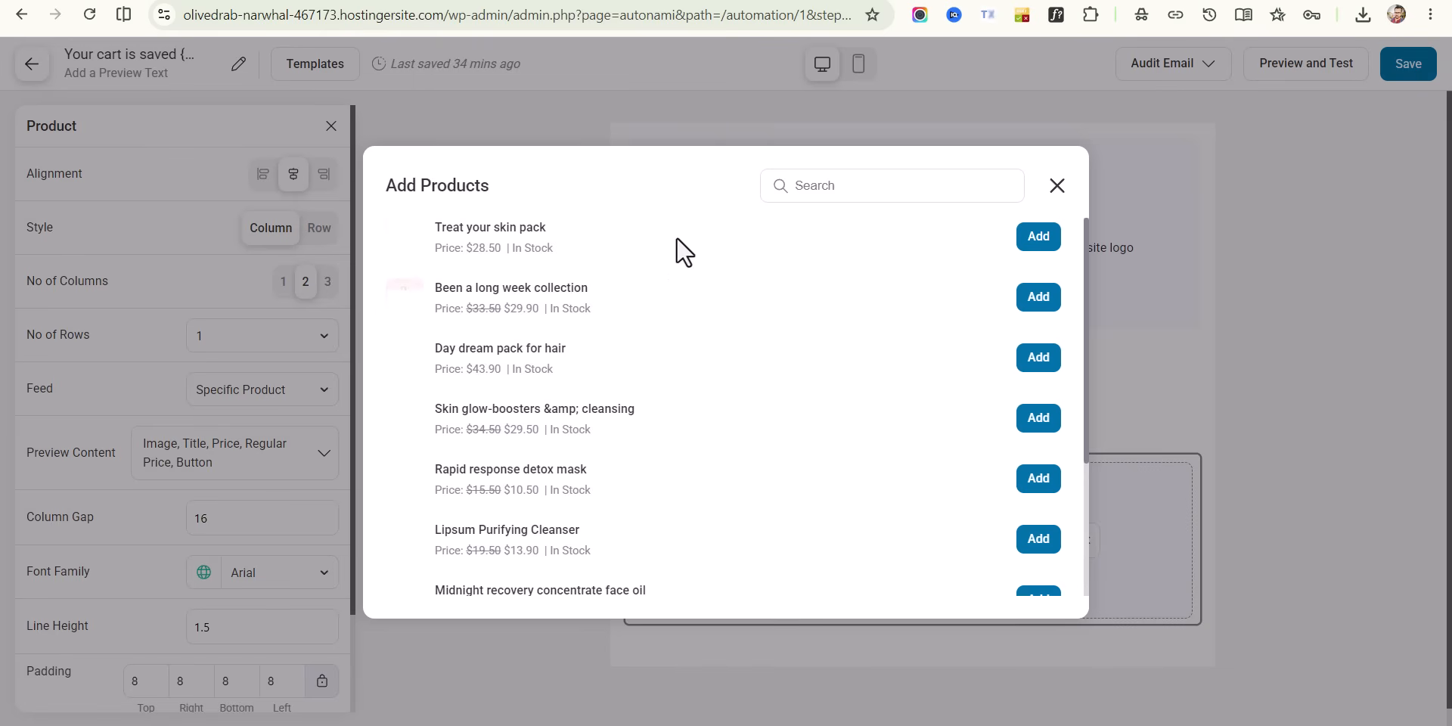
left_click(1054, 241)
scroll(1074, 626, "down", 1)
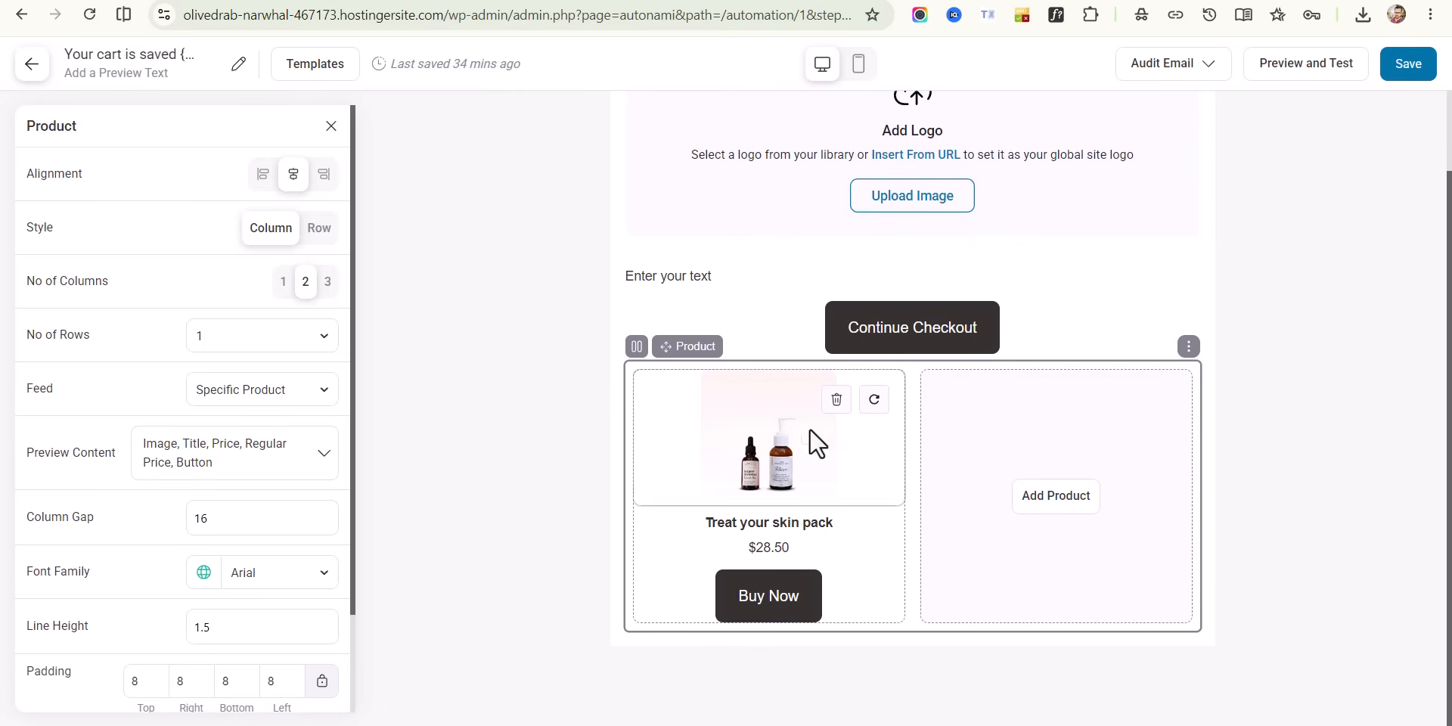
left_click(1054, 497)
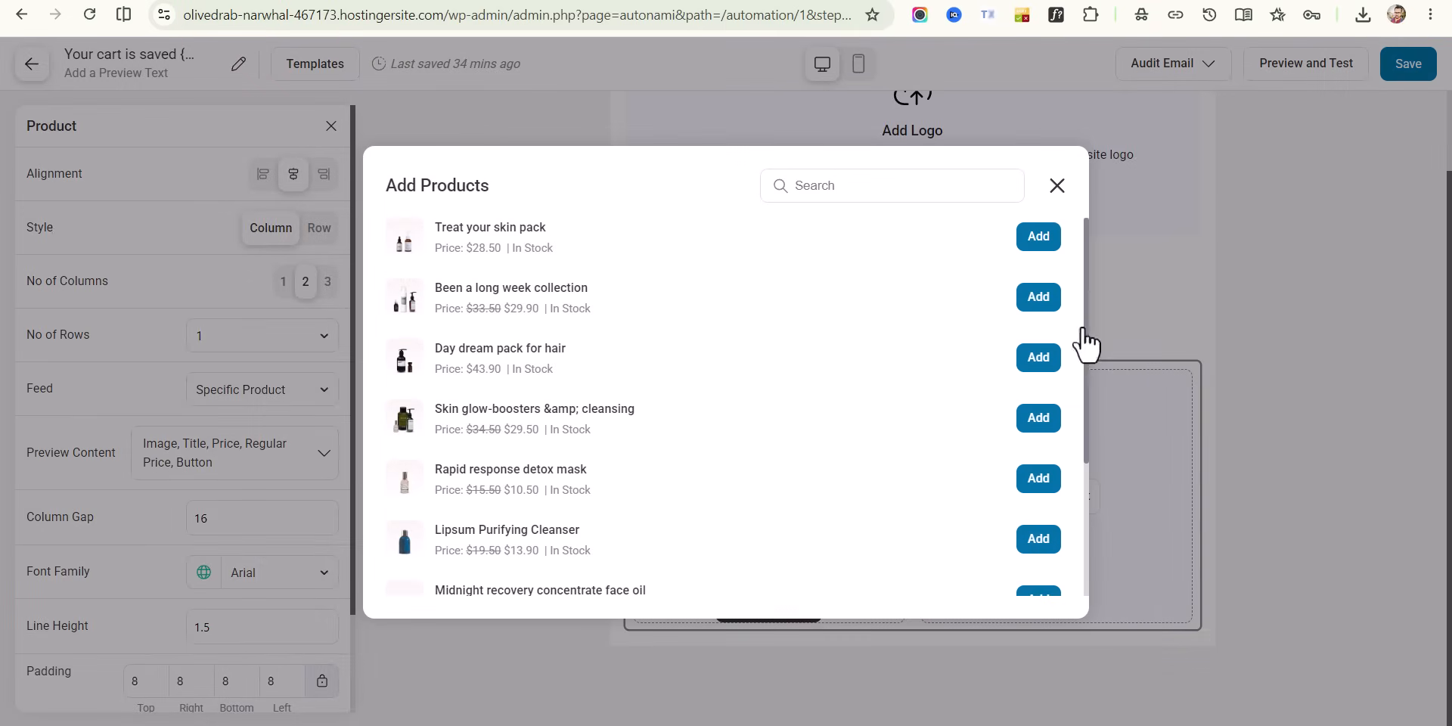
left_click(1065, 352)
Leave the visual builder and switch the email's template type back to Rich Text
left_click(41, 67)
left_click(877, 412)
left_click(553, 269)
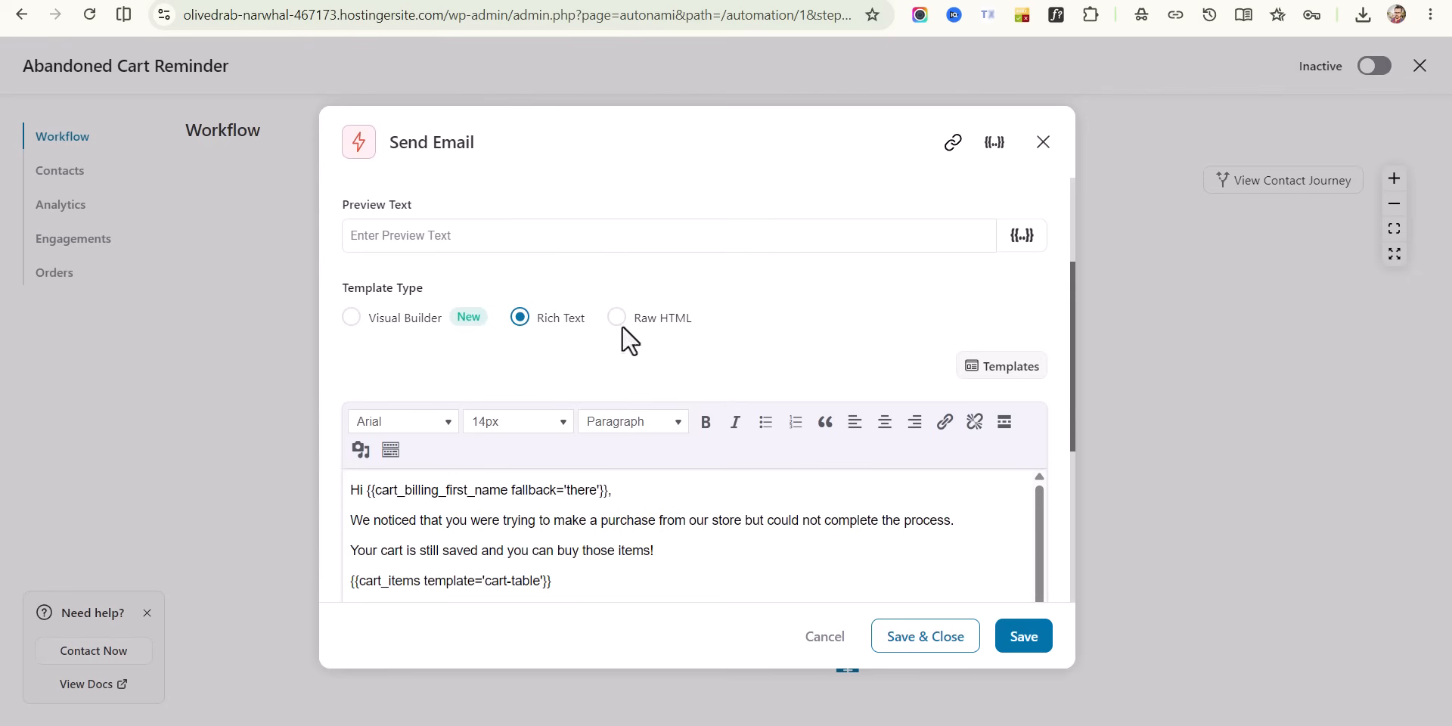
Review the rich text email's body and sending options, and open its preview and test
scroll(573, 370, "down", 3)
scroll(560, 432, "down", 3)
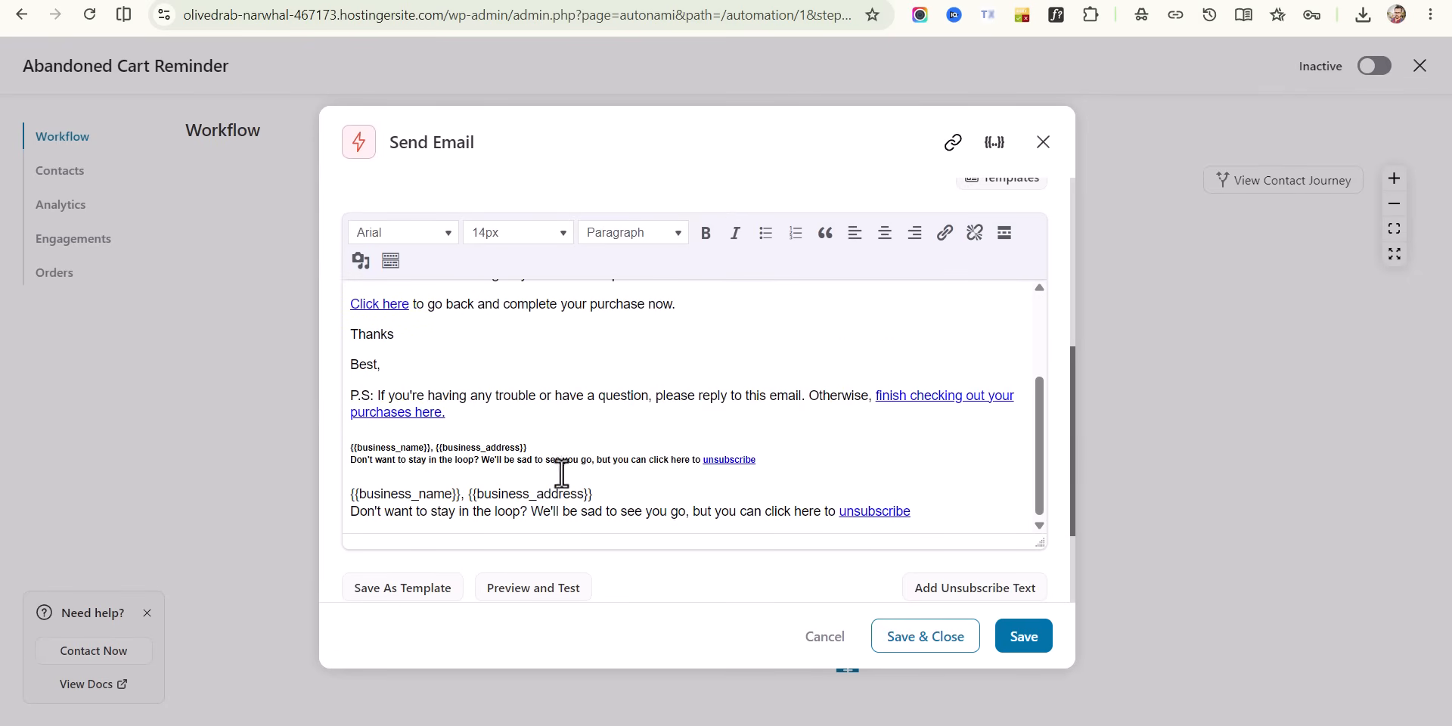
scroll(844, 418, "down", 2)
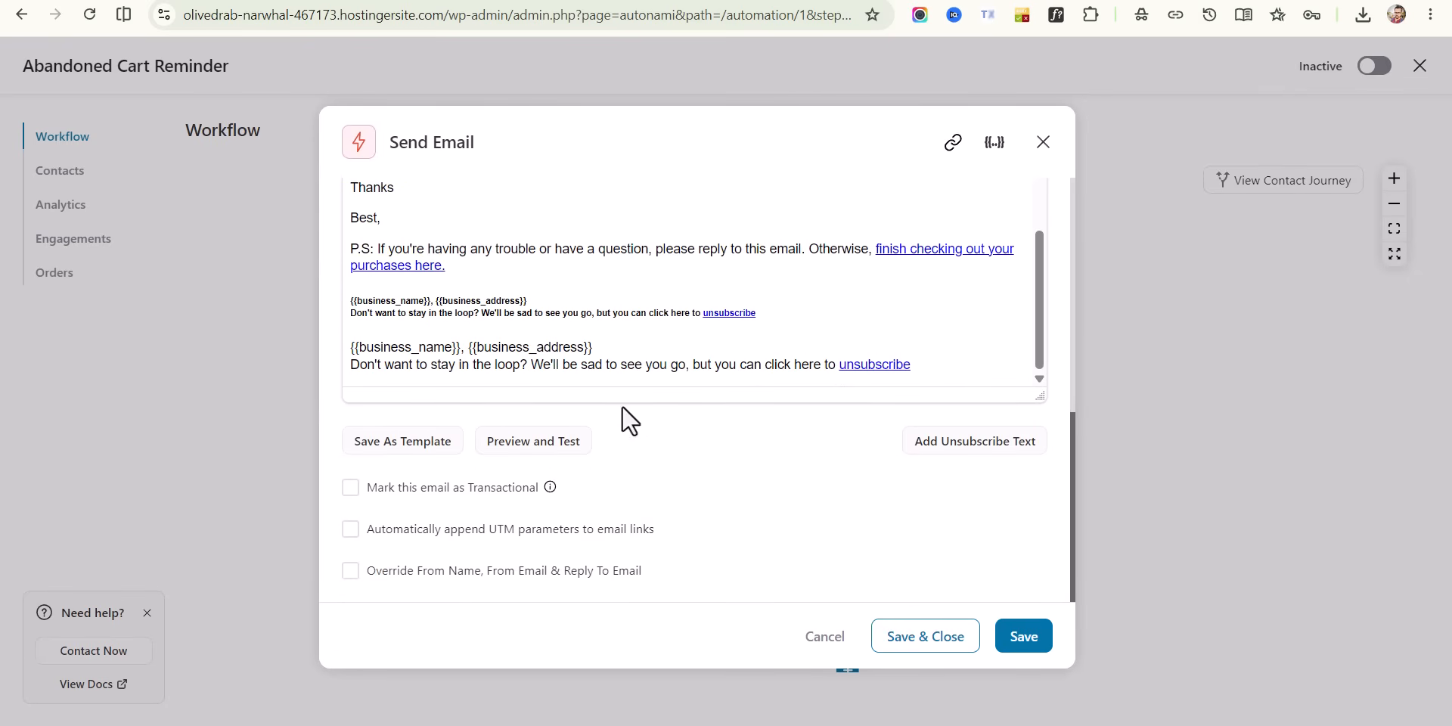
left_click(493, 447)
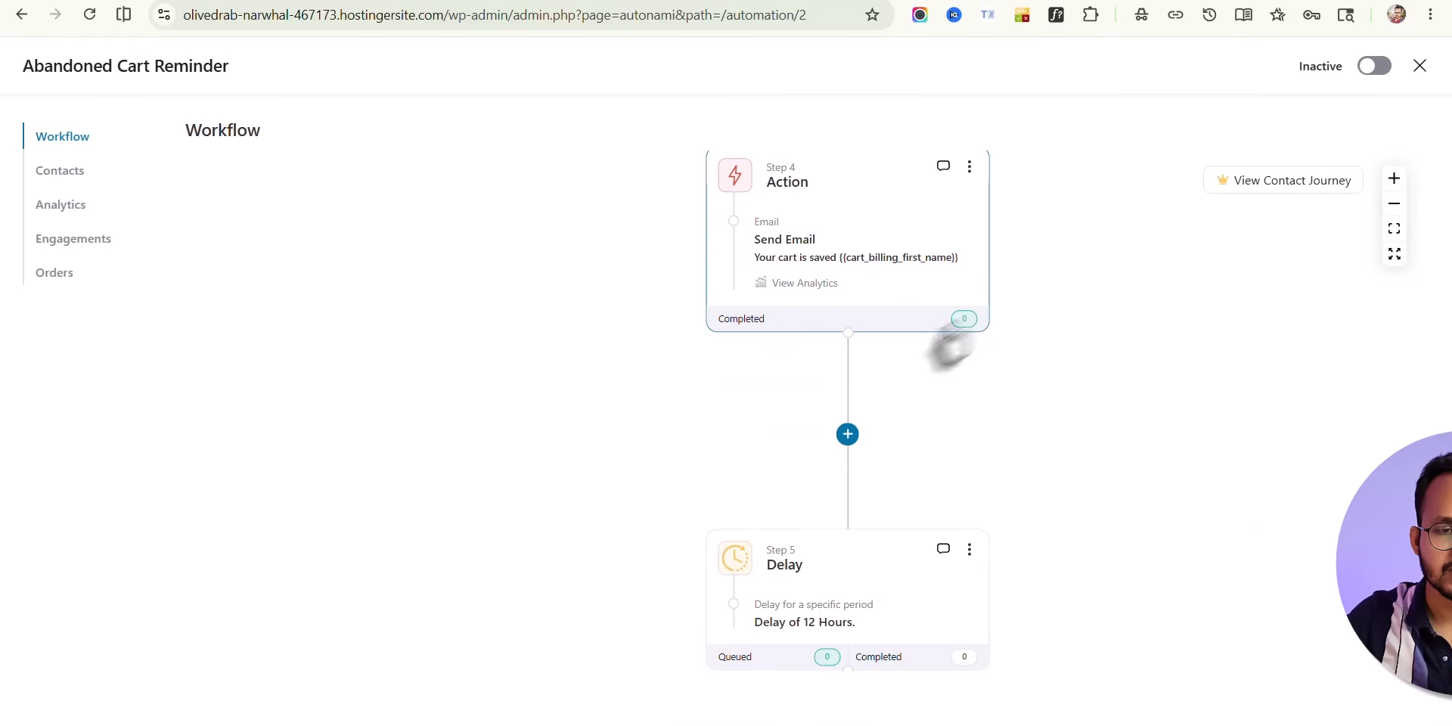
Examine the settings of the Step 5 delay in the workflow and close them unchanged
scroll(1000, 397, "down", 1)
scroll(1013, 401, "down", 1)
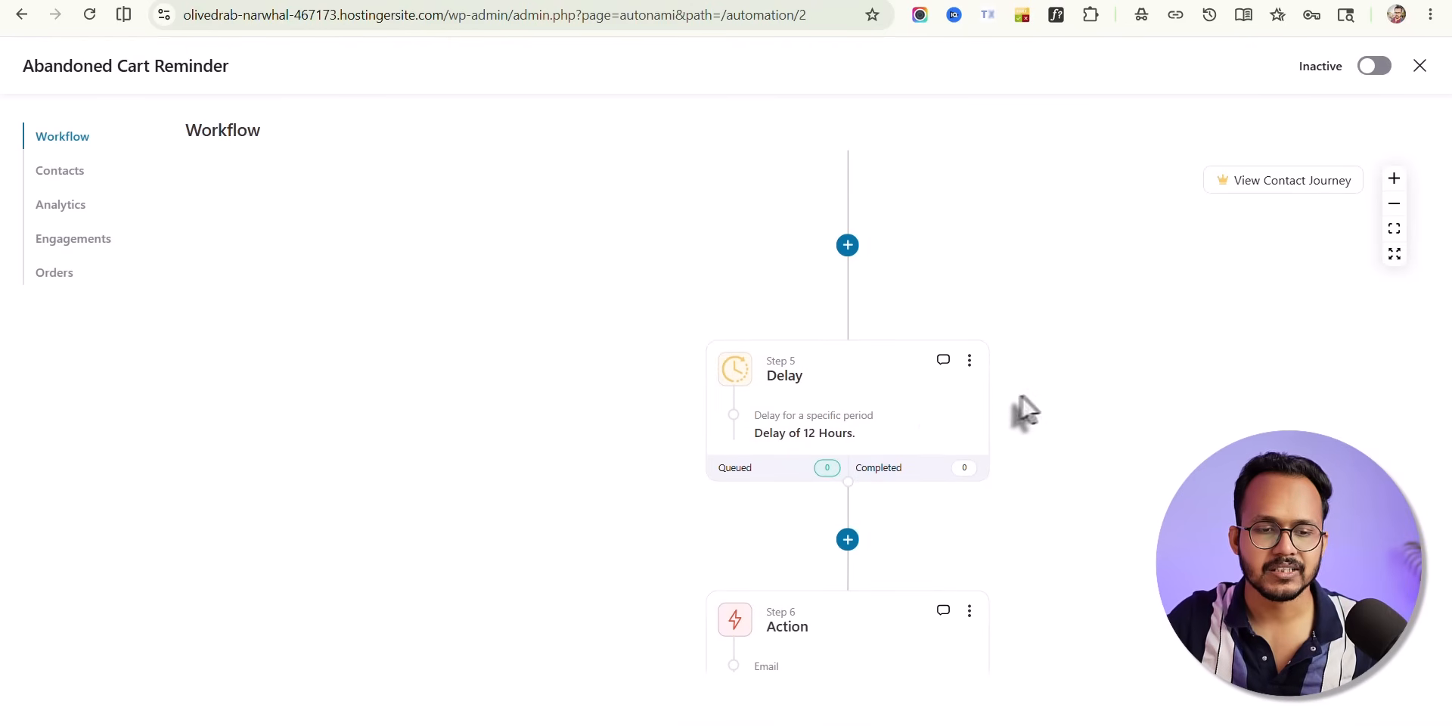
scroll(817, 430, "down", 1)
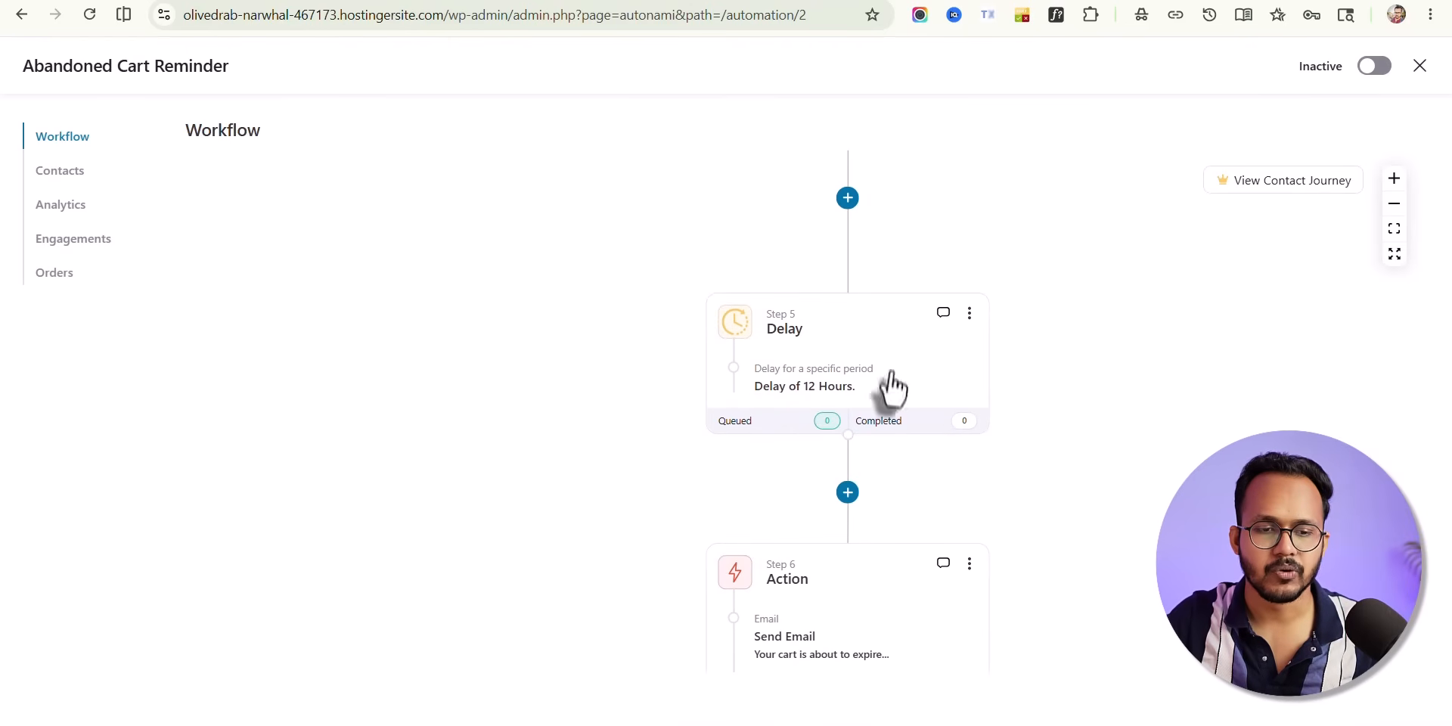
left_click(846, 383)
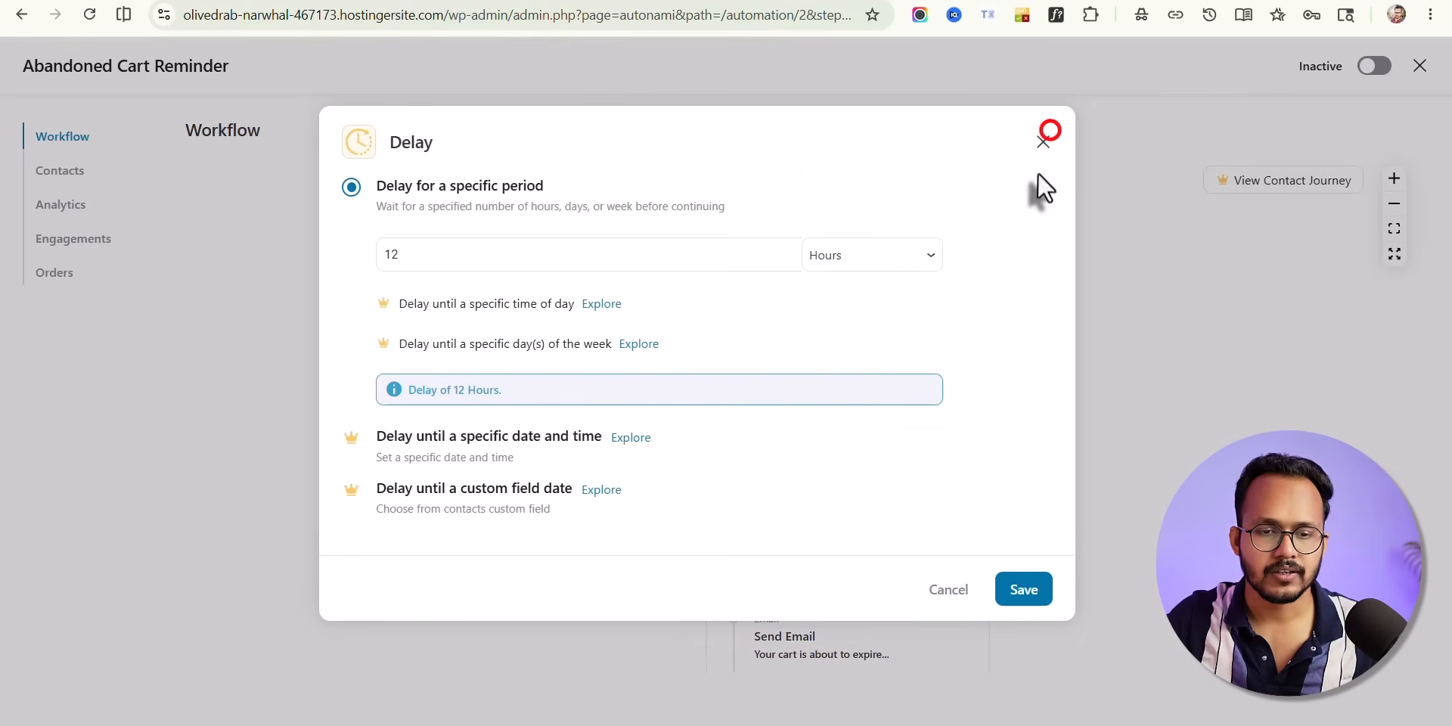
left_click(1043, 142)
Examine the subject and body of the Step 6 Send Email action and close it without changes
scroll(1051, 500, "down", 2)
left_click(808, 484)
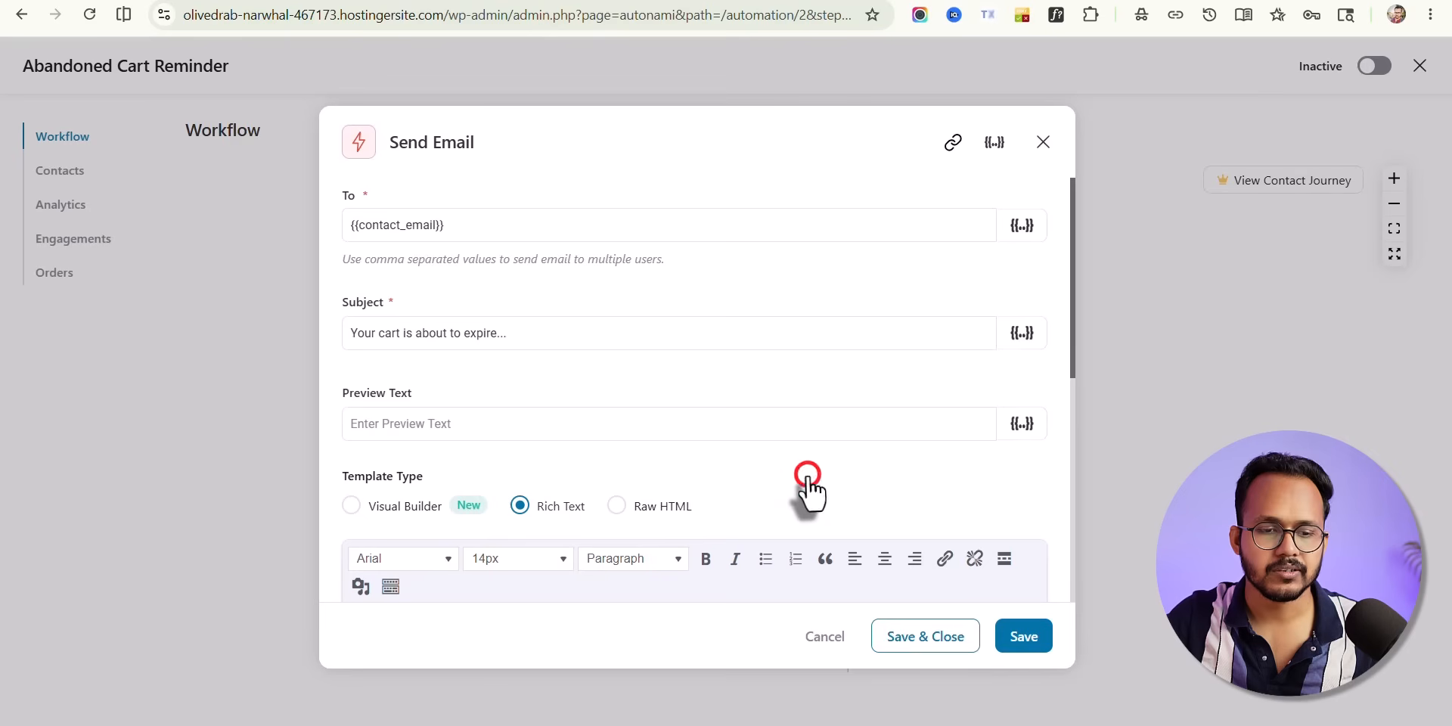
scroll(581, 424, "down", 4)
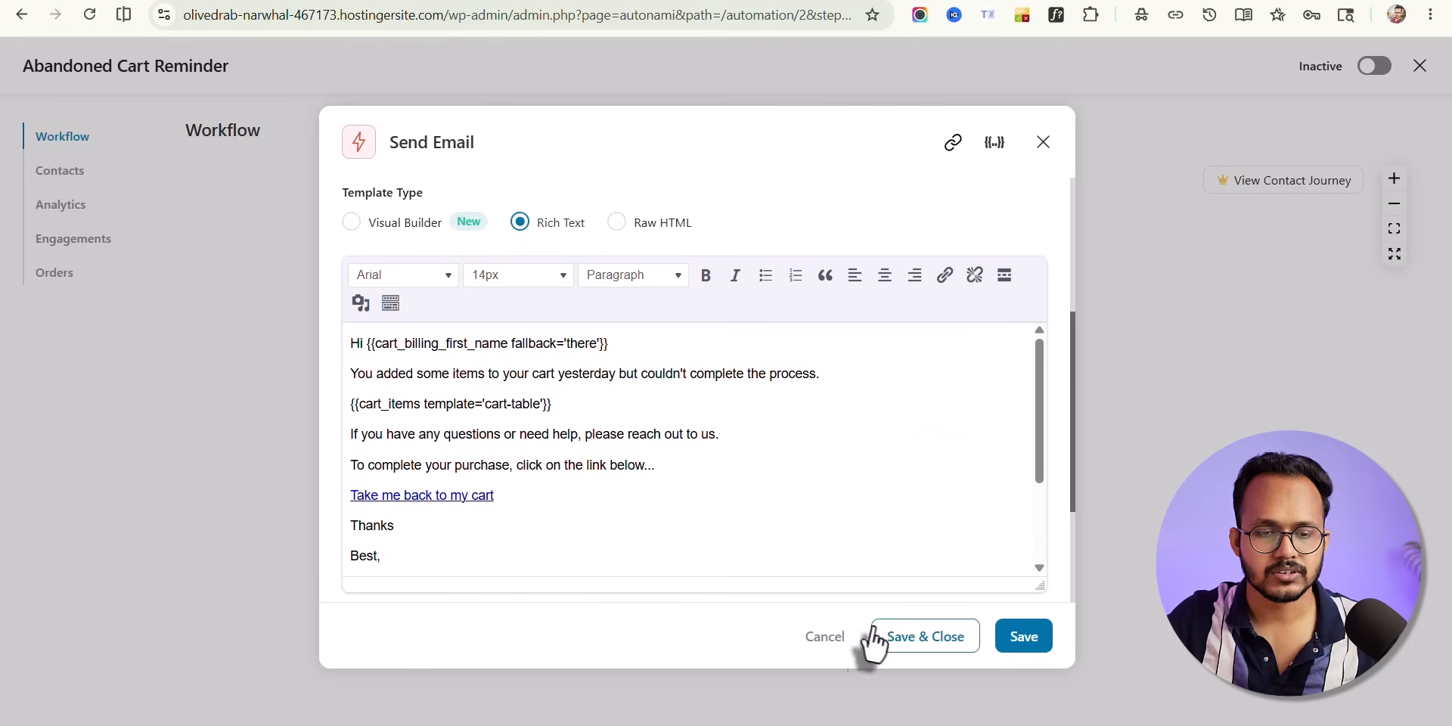
left_click(1043, 143)
Check the remaining delay and email steps through the end of the workflow and activate the Abandoned Cart Reminder automation
scroll(1111, 469, "down", 5)
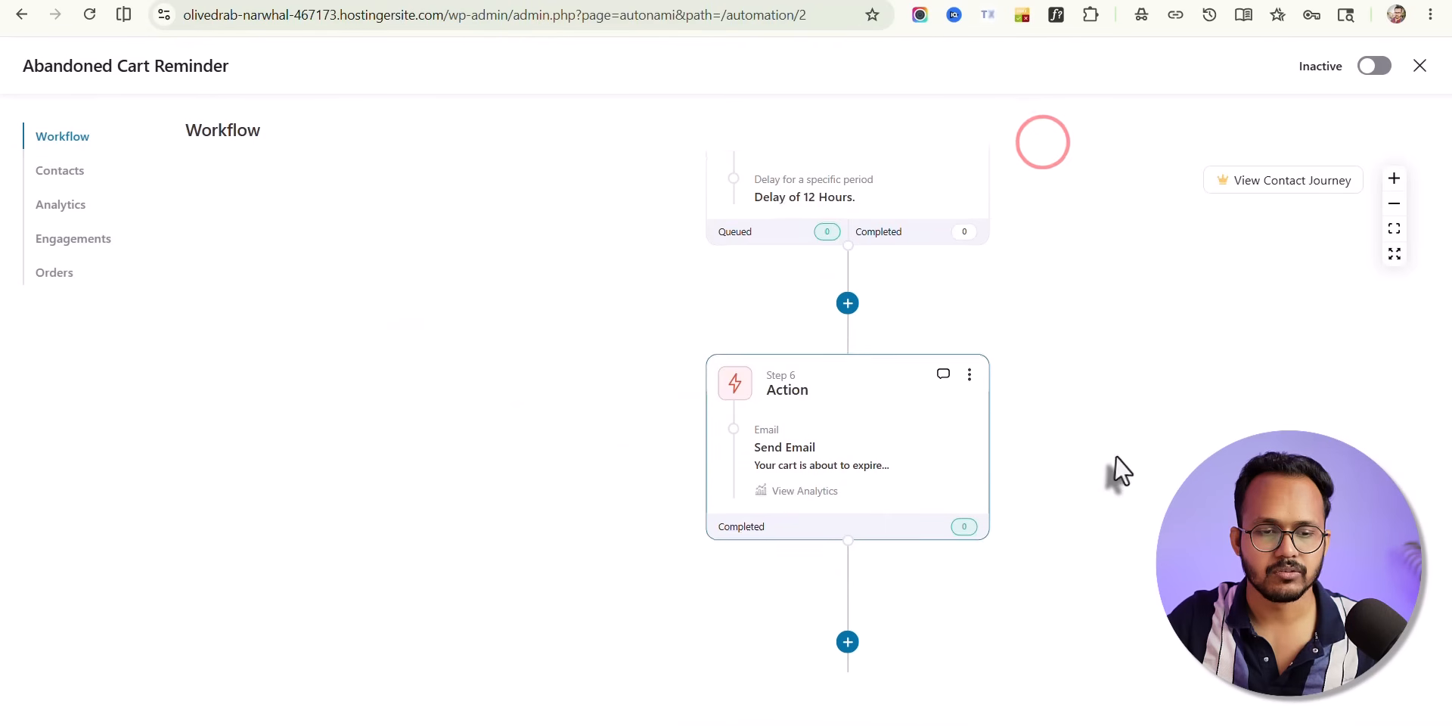
scroll(1112, 455, "down", 1)
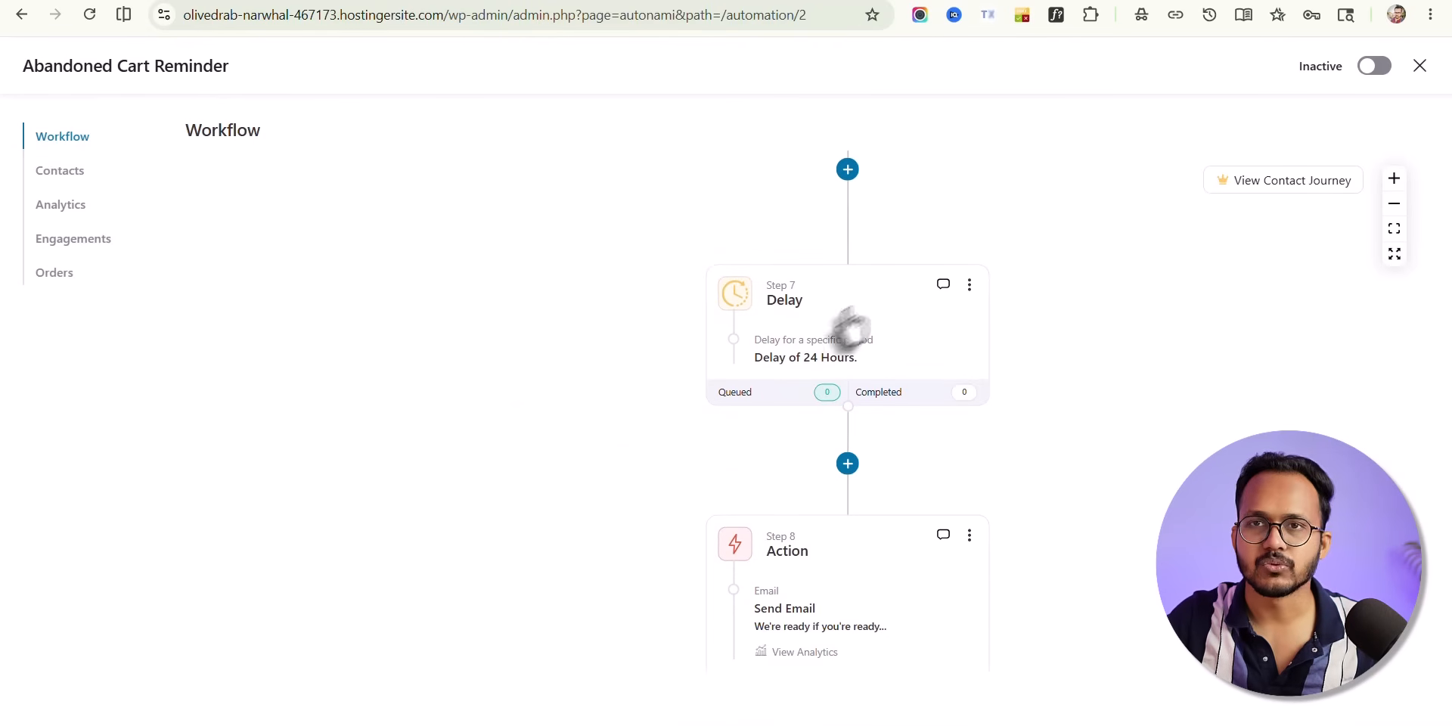
scroll(1078, 454, "down", 2)
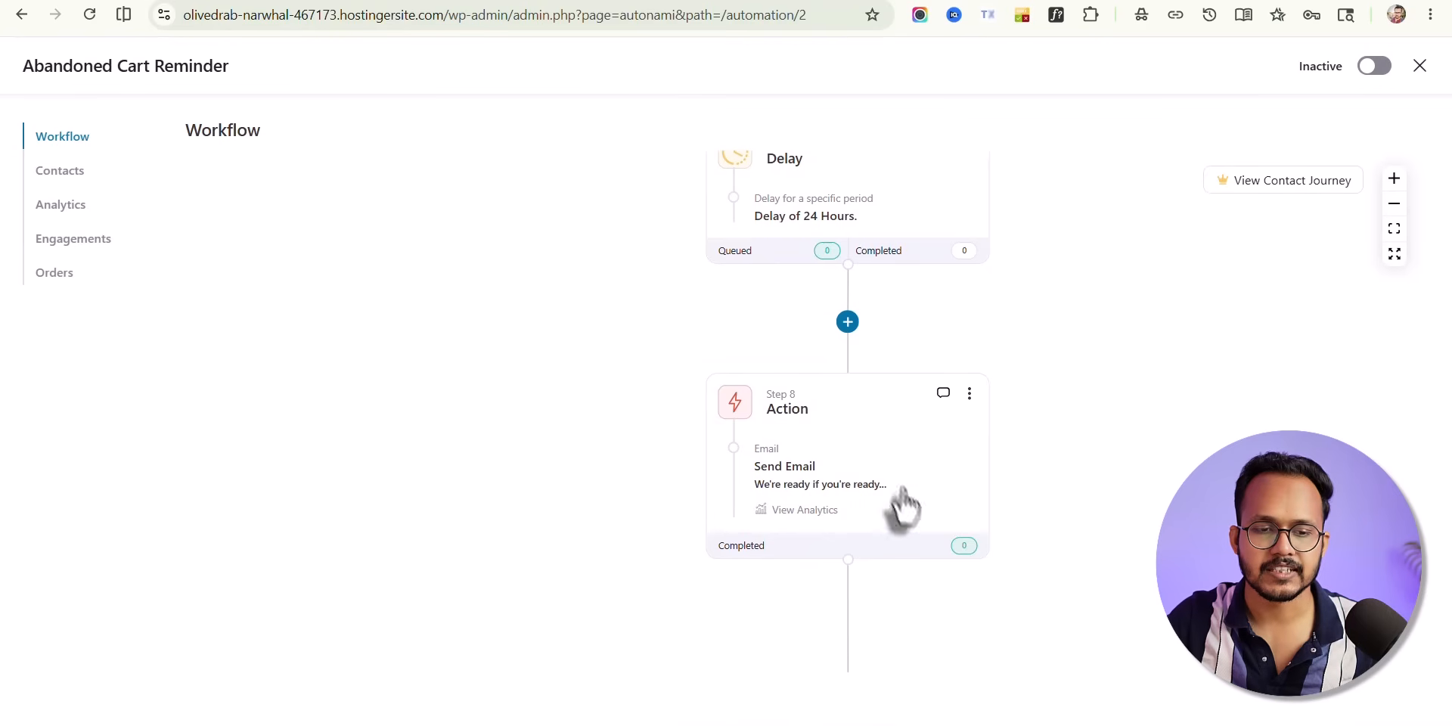
scroll(1093, 484, "down", 2)
scroll(1071, 461, "up", 3)
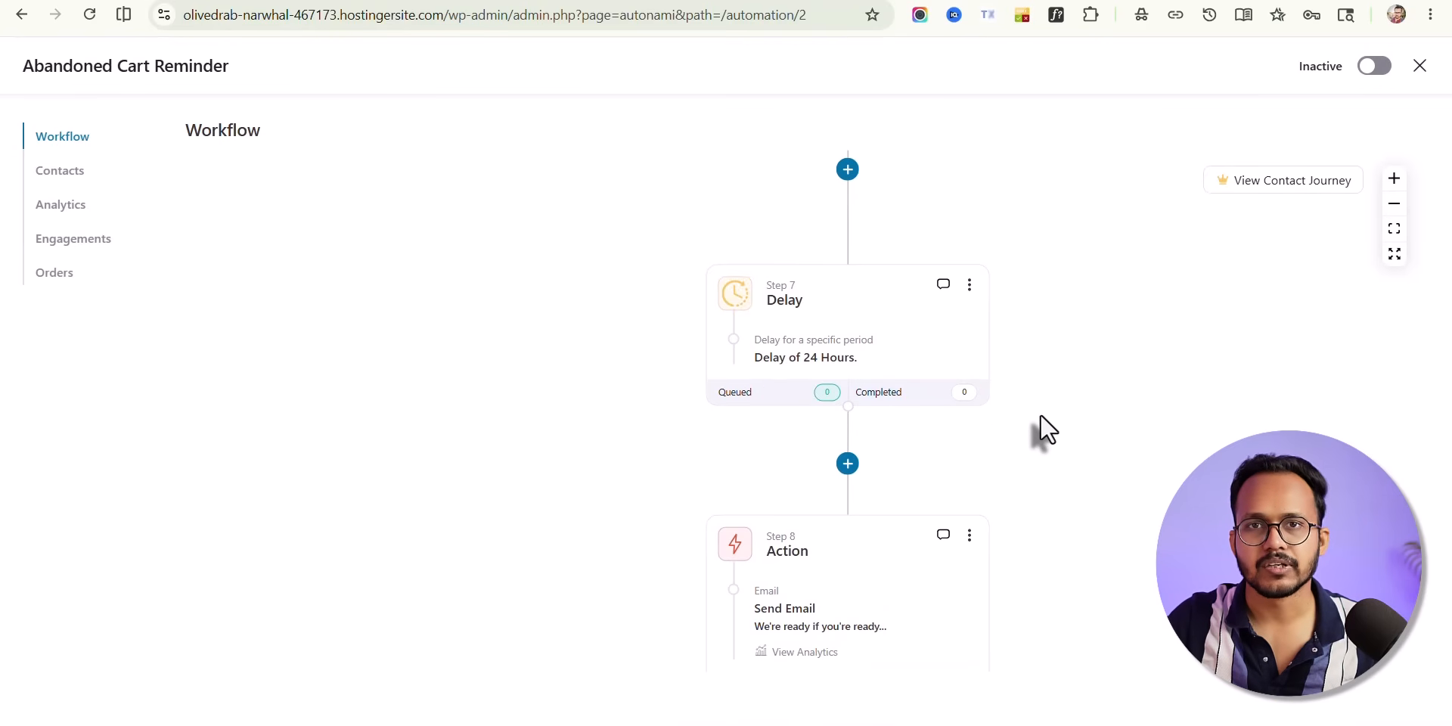
scroll(1043, 428, "down", 3)
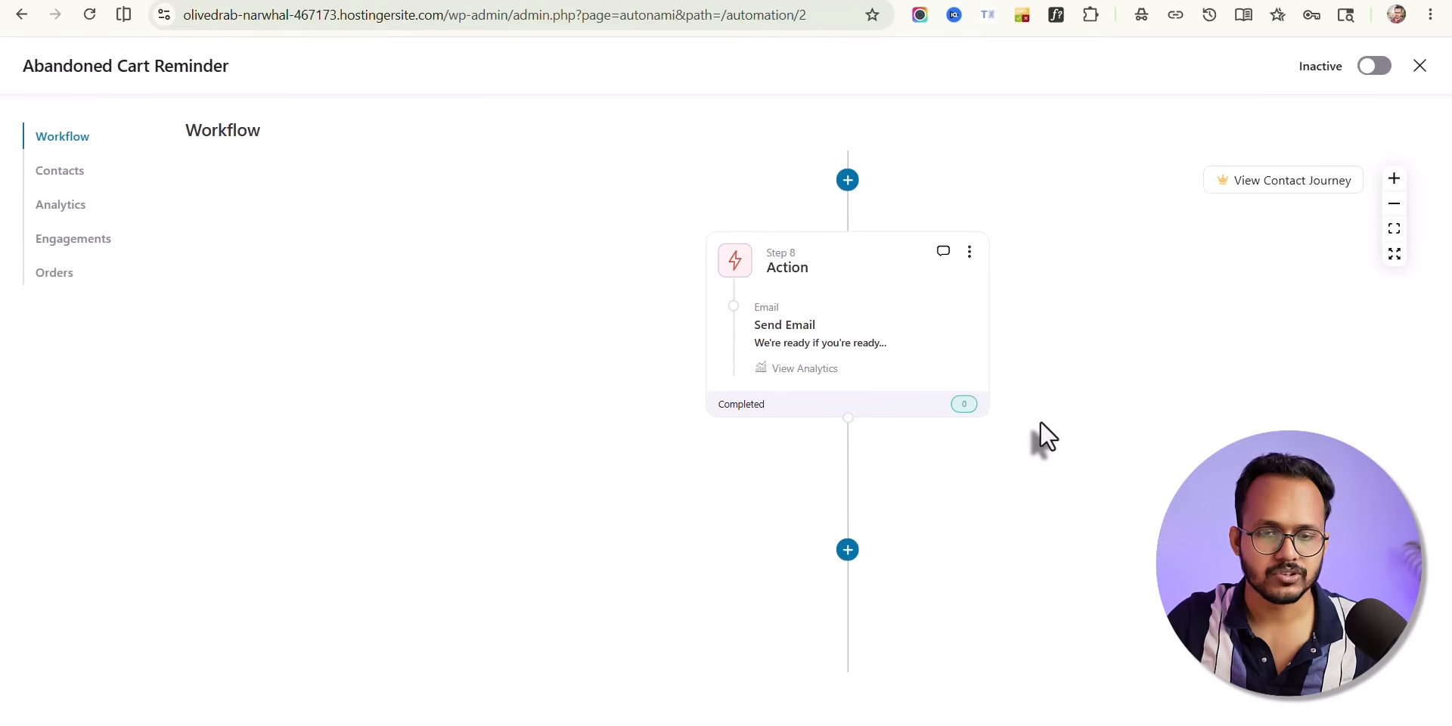
scroll(1041, 424, "down", 3)
scroll(953, 382, "up", 2)
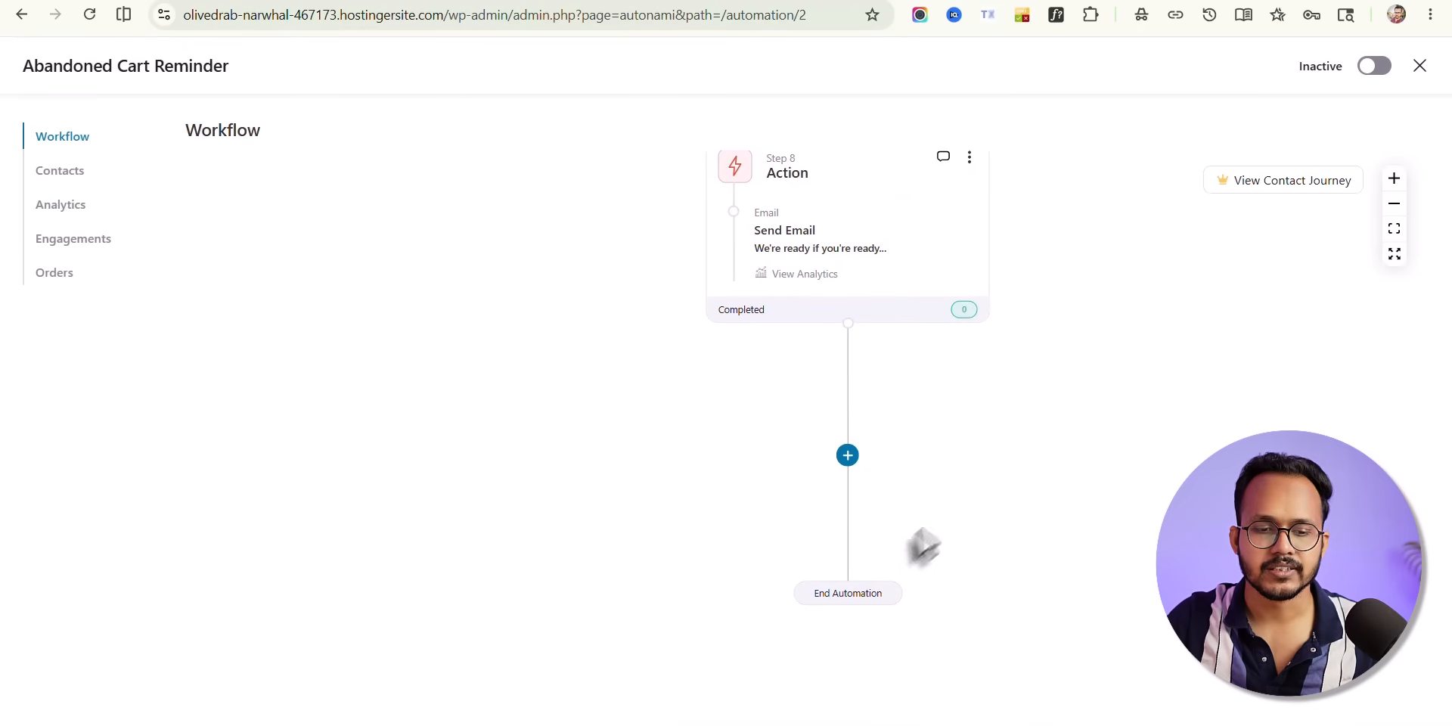
left_click(1375, 73)
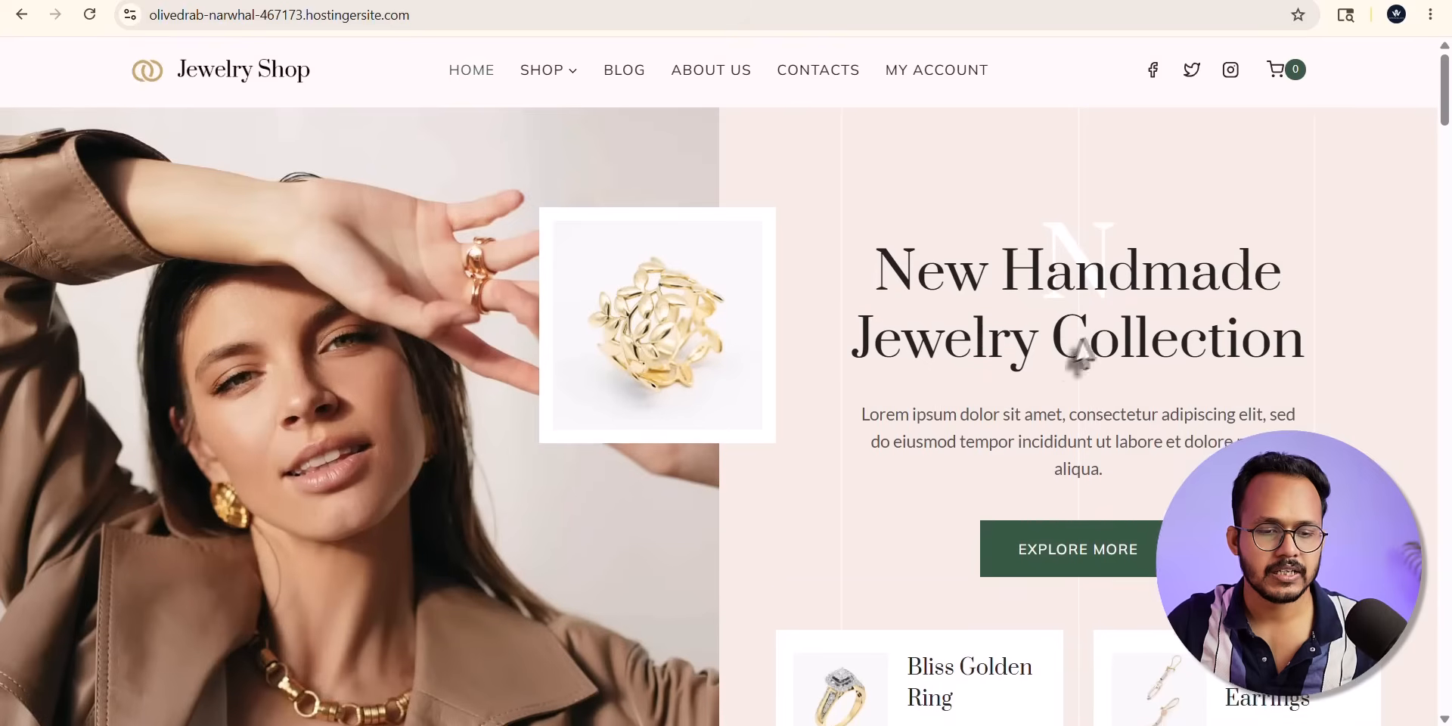
In the storefront's shop, add Australian Healing Clay, Avocado Extract Shower Gel and Band Ring In Platinum With Diamonds to the cart
scroll(977, 360, "down", 4)
scroll(976, 357, "up", 4)
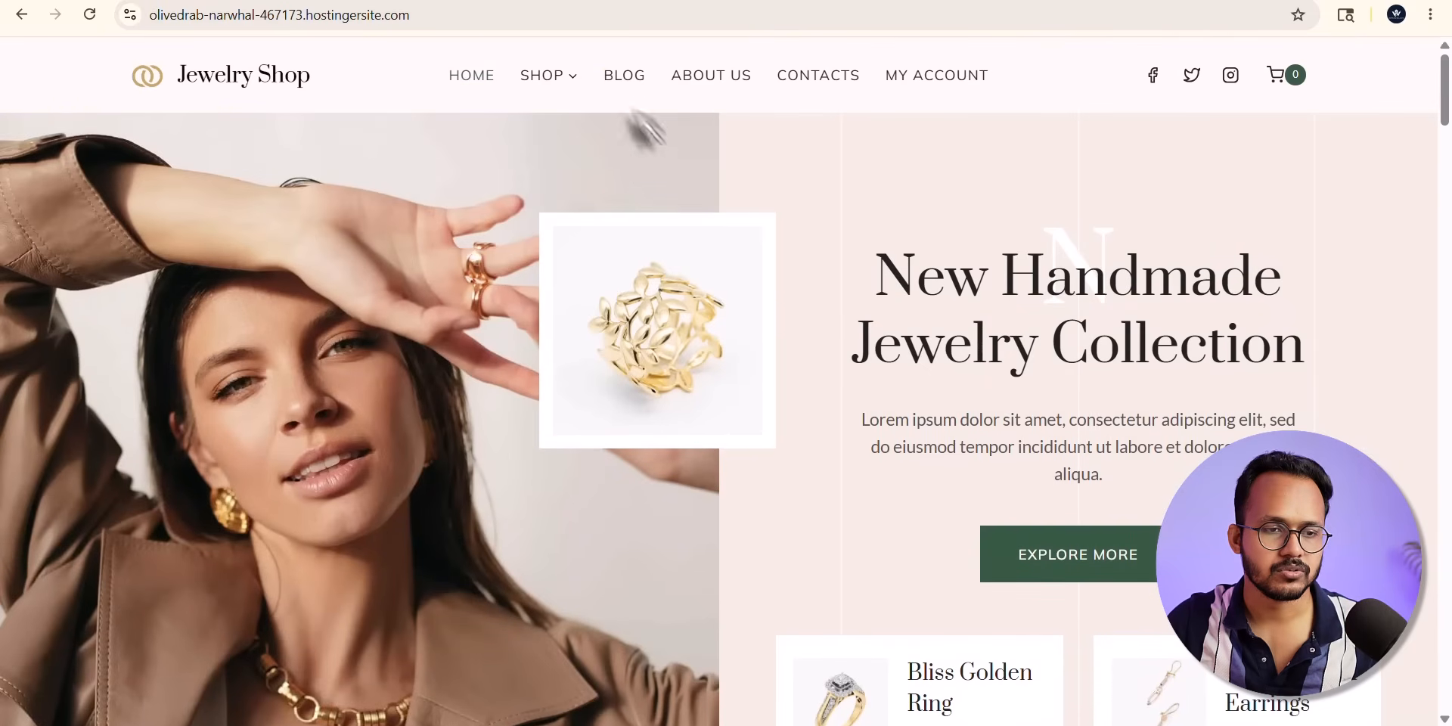
left_click(541, 75)
scroll(783, 390, "down", 6)
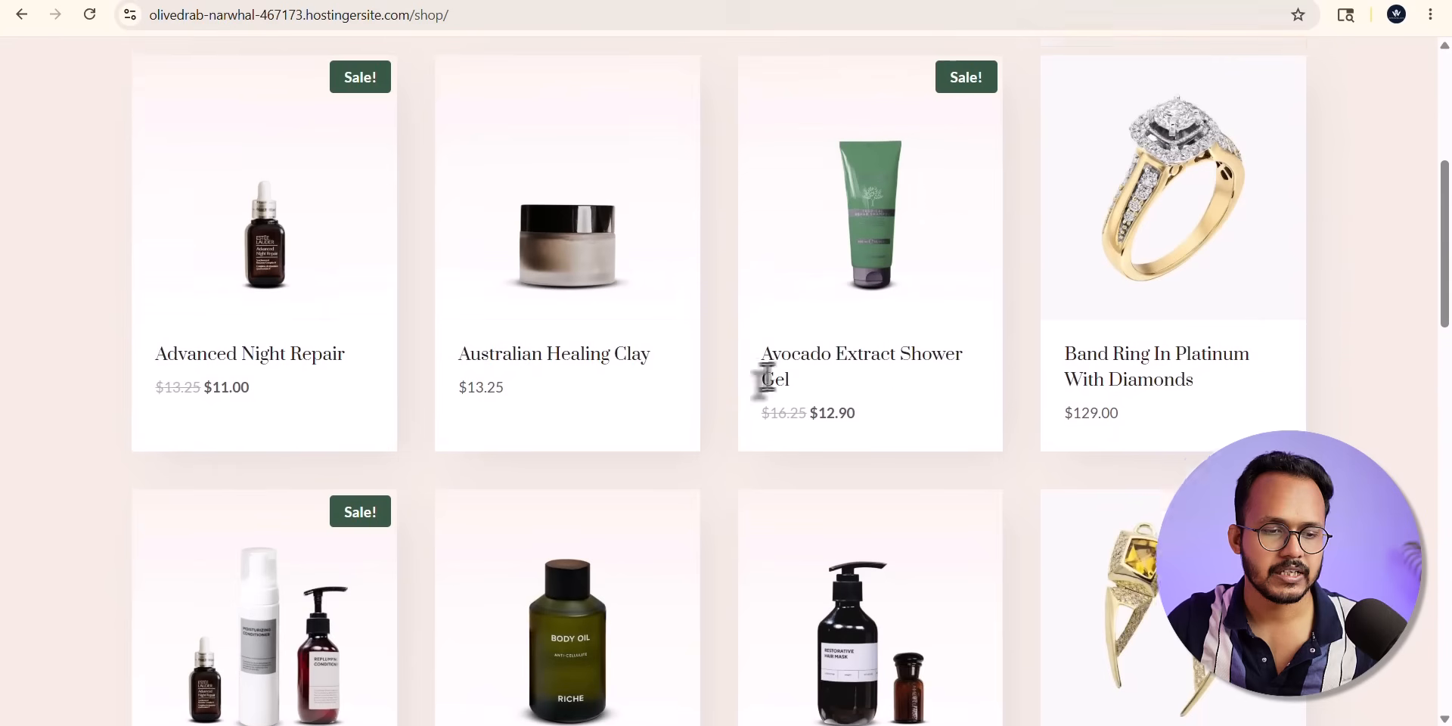
left_click(506, 357)
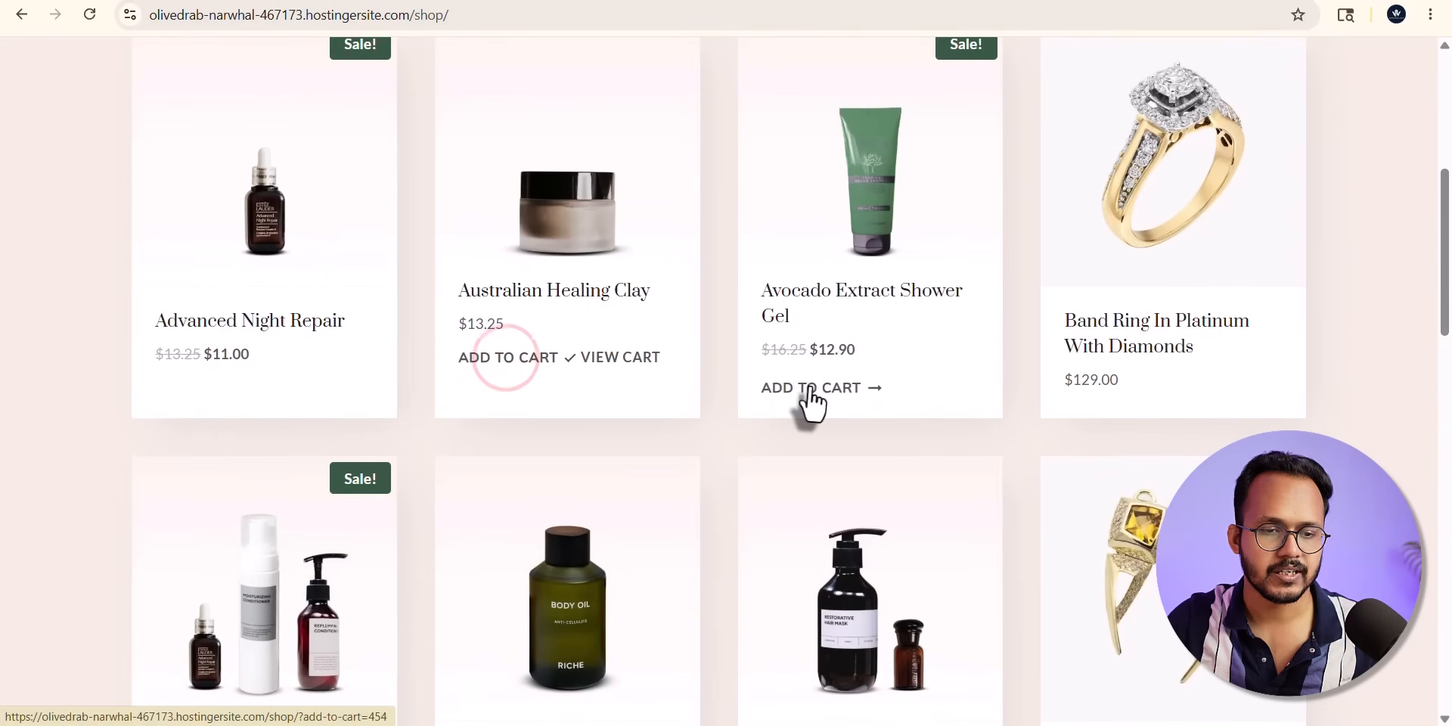
left_click(808, 385)
left_click(1094, 387)
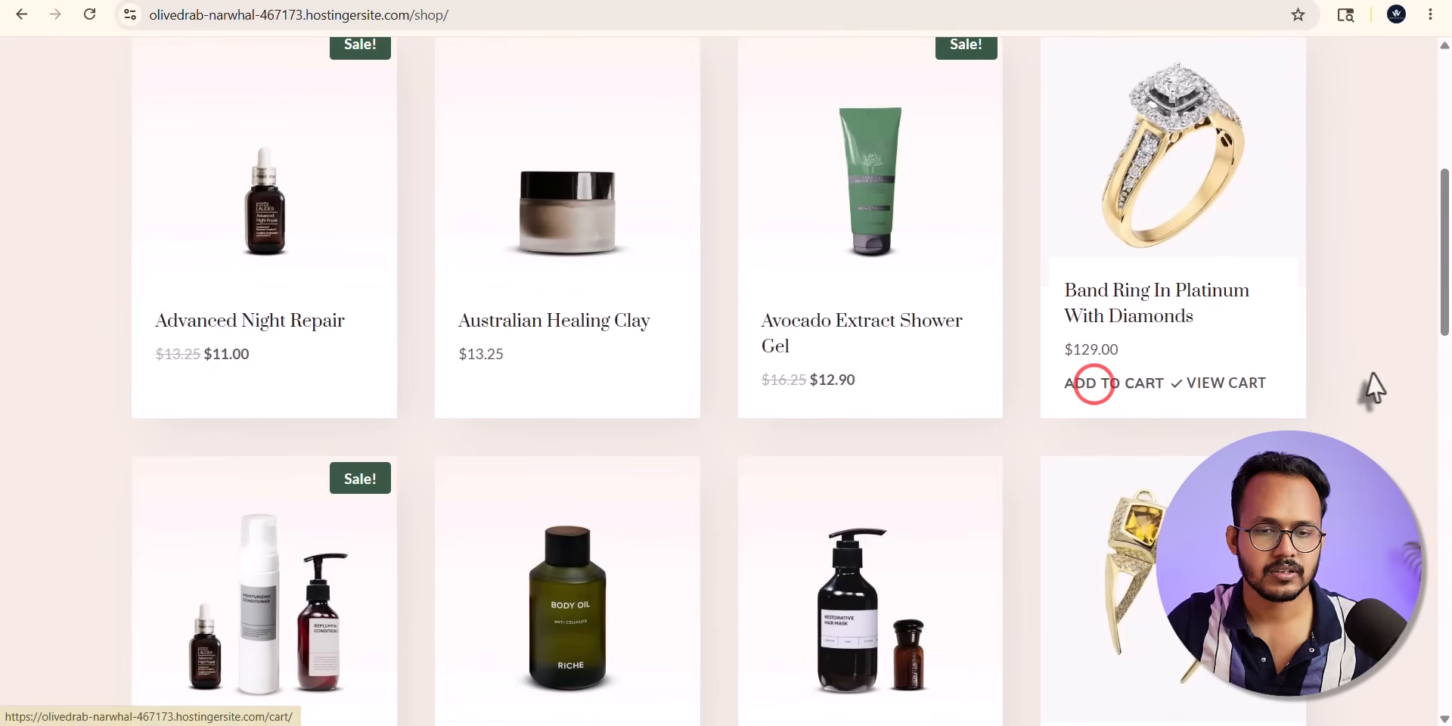
Open the cart and proceed to checkout as a guest, dismissing the returning-customer login
scroll(1375, 371, "up", 6)
left_click(1285, 84)
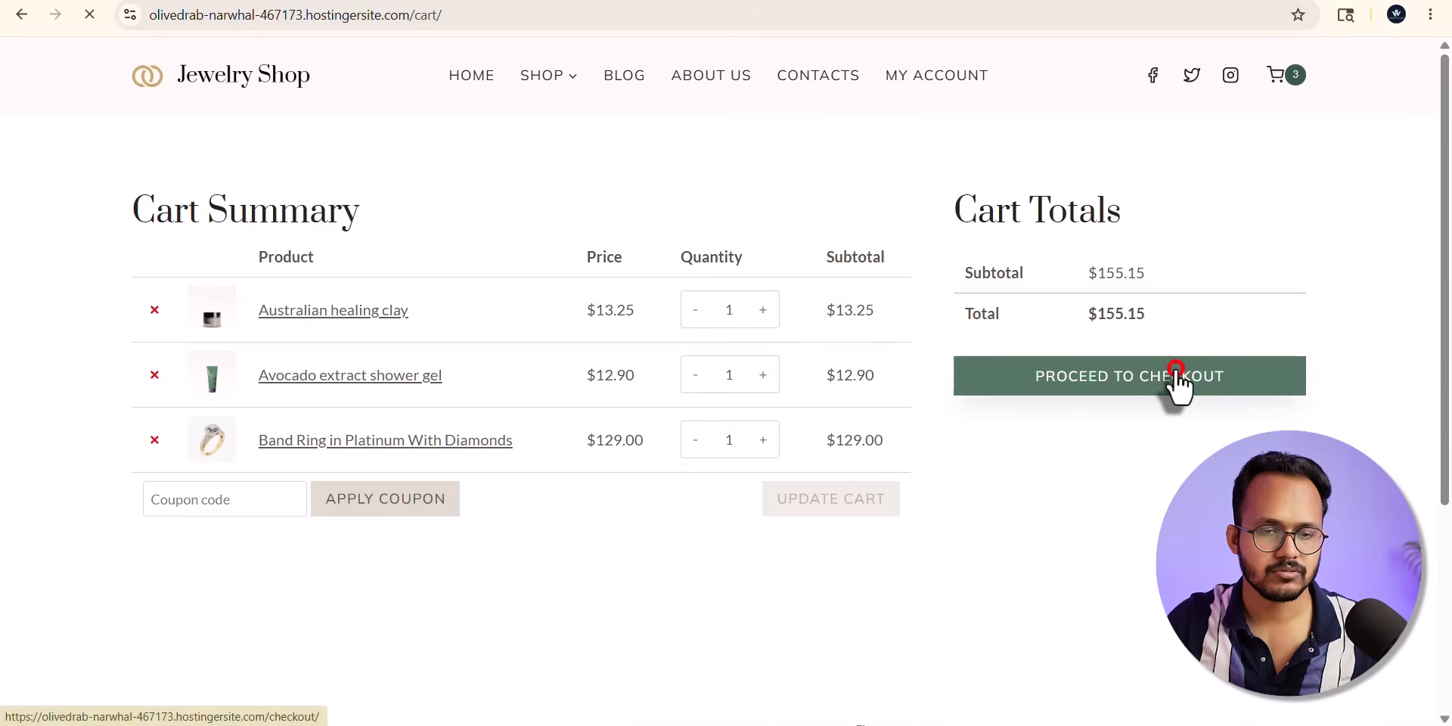
left_click(1173, 382)
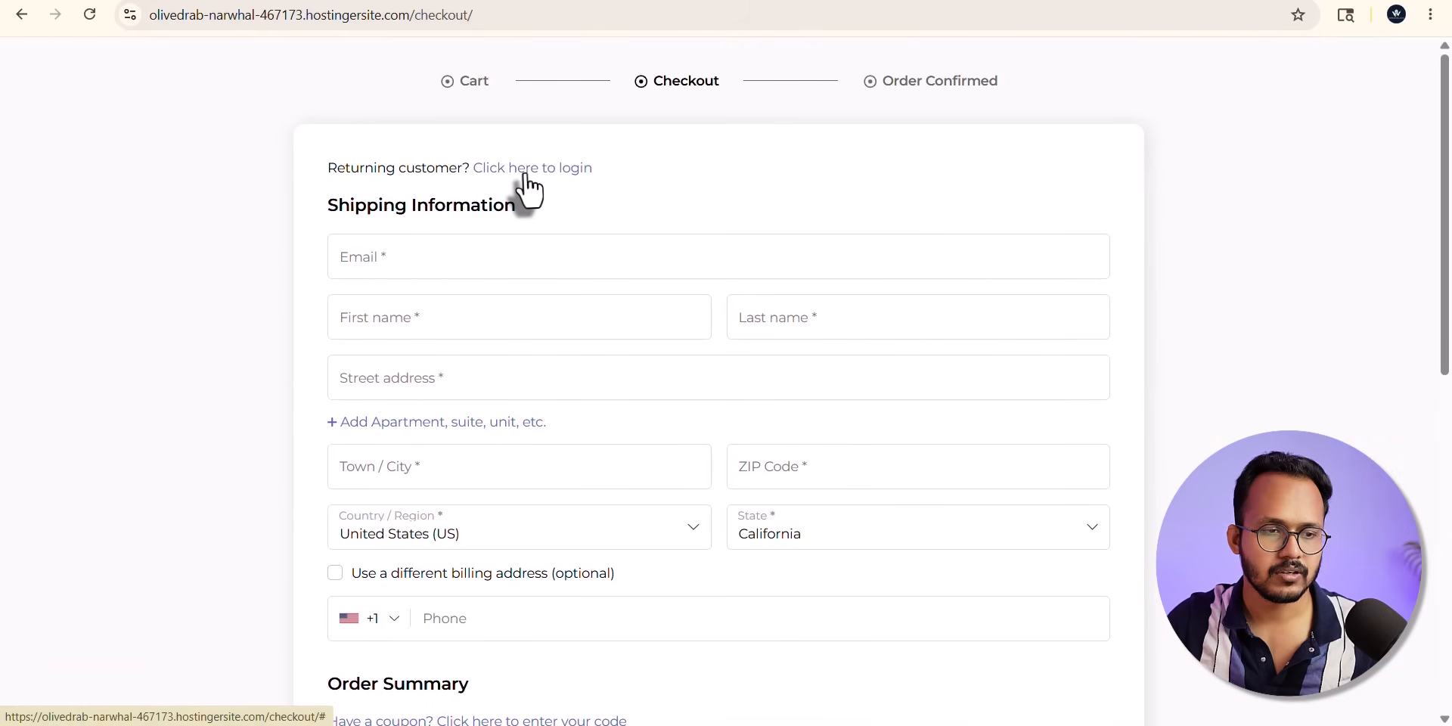
left_click(521, 170)
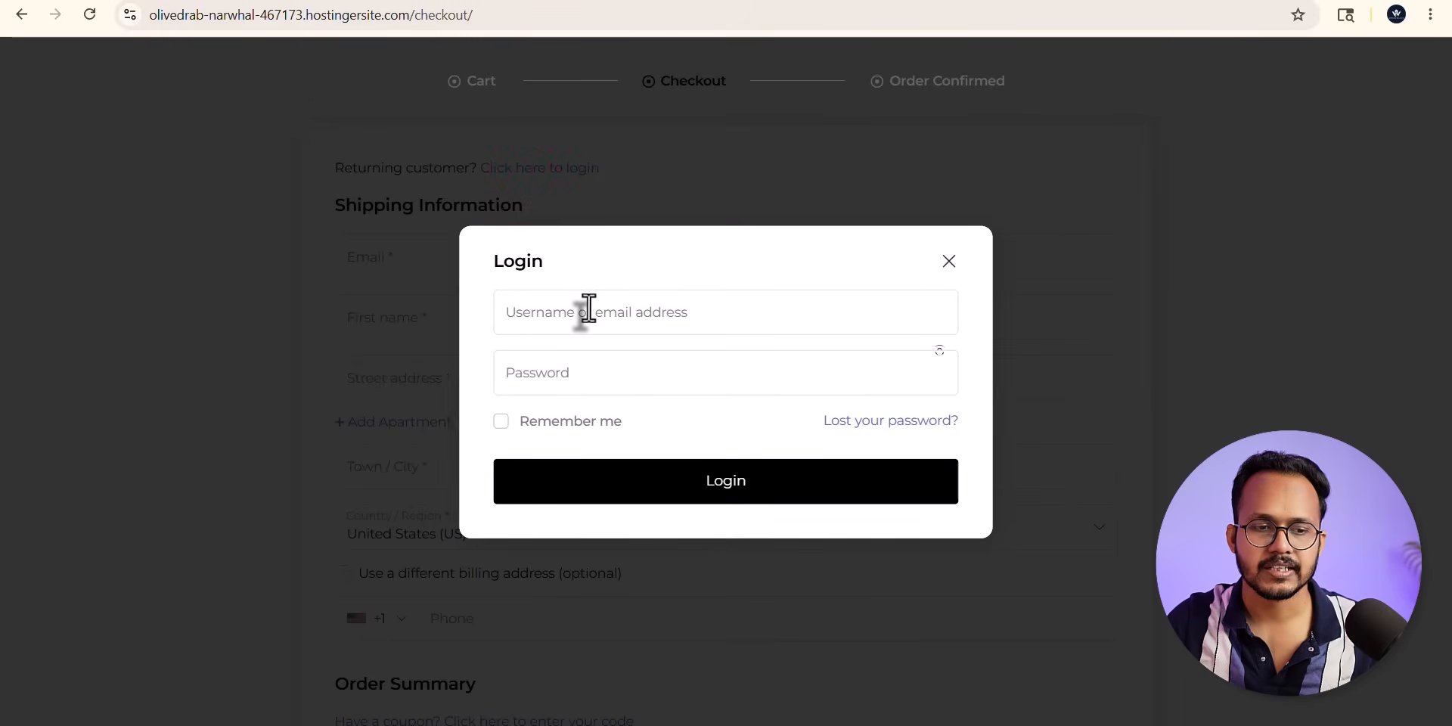
left_click(948, 262)
Fill in the shipping information with the saved contact's email, name and address, and continue to the payment step
left_click(505, 258)
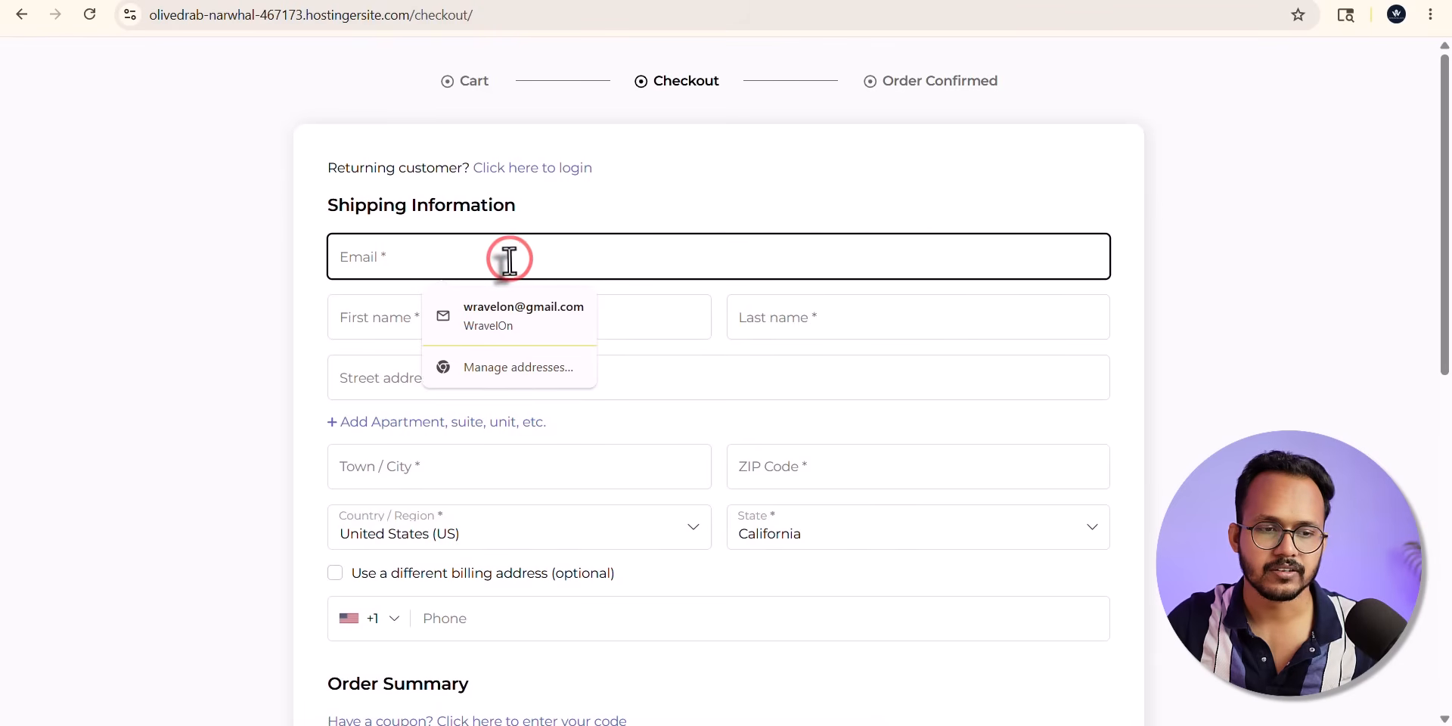
left_click(509, 311)
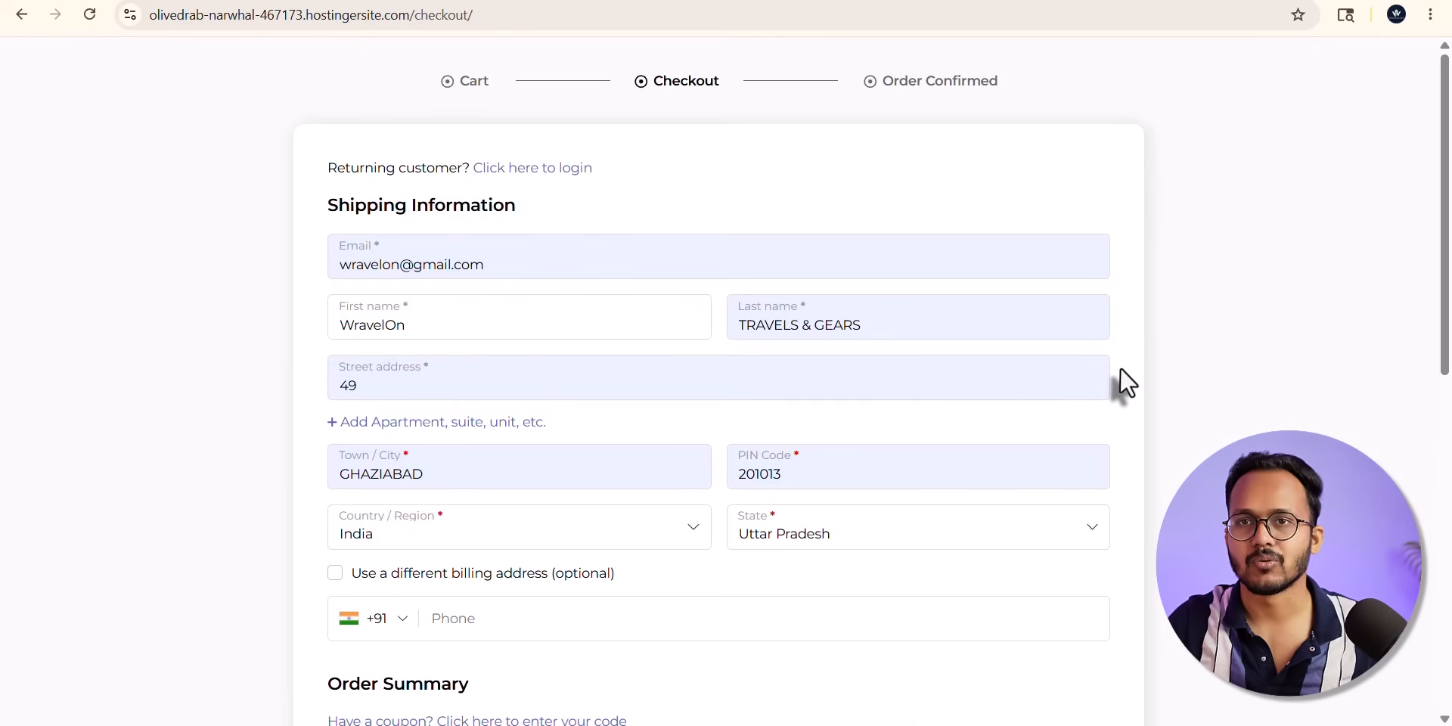
scroll(1165, 355, "down", 10)
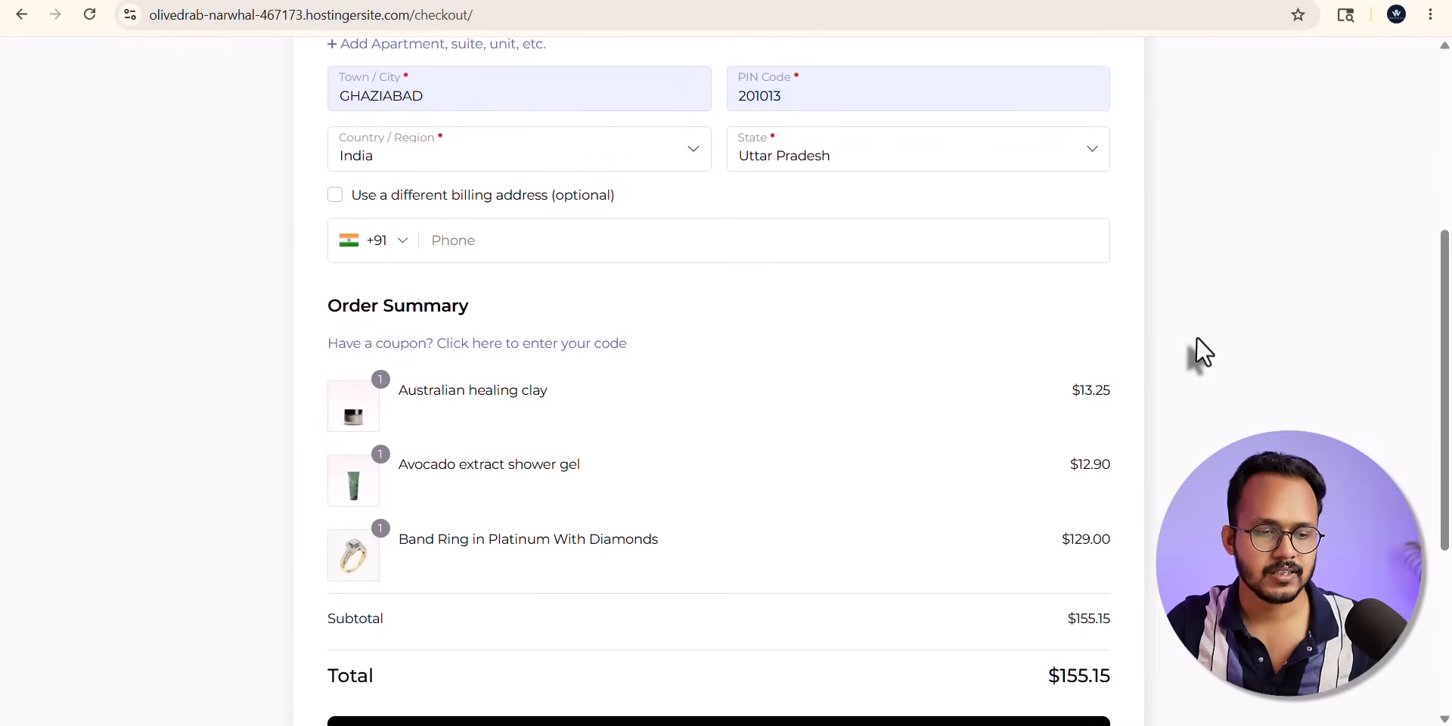
left_click(688, 414)
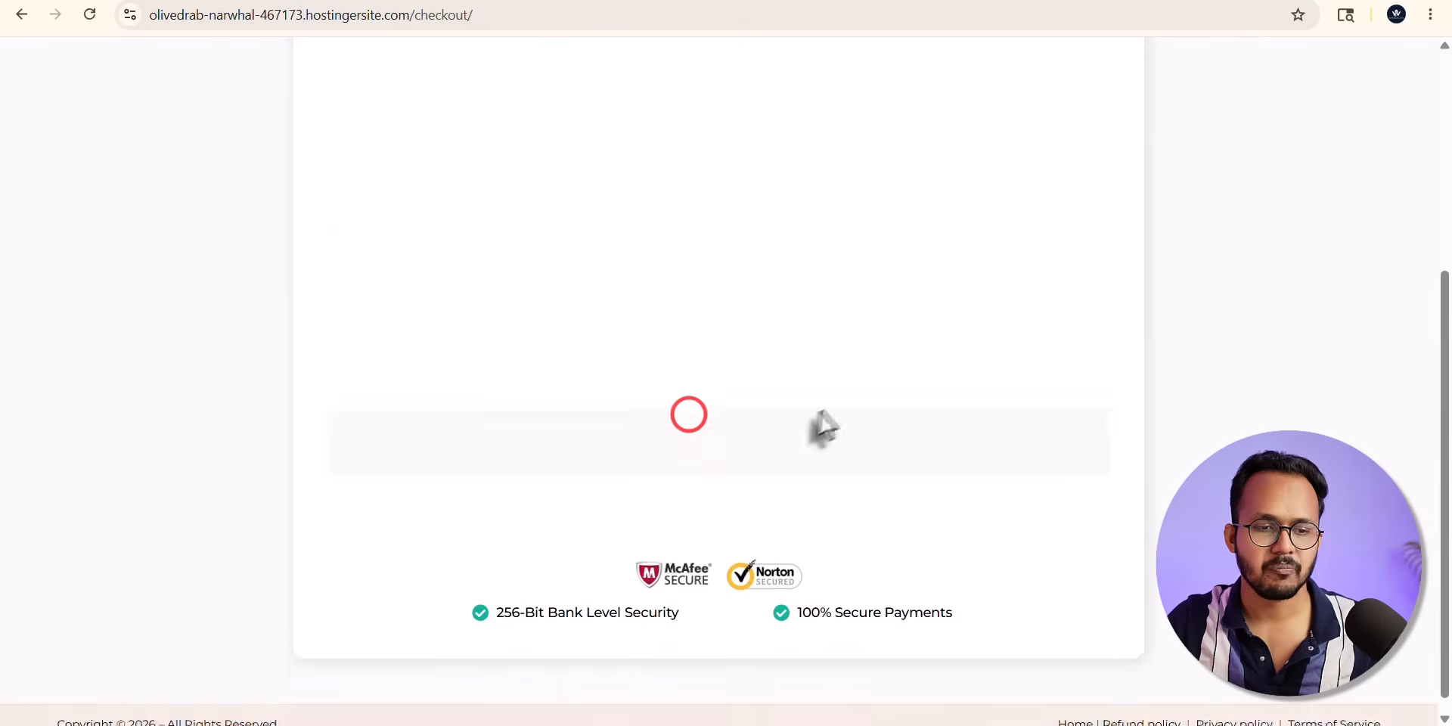
scroll(914, 359, "up", 1)
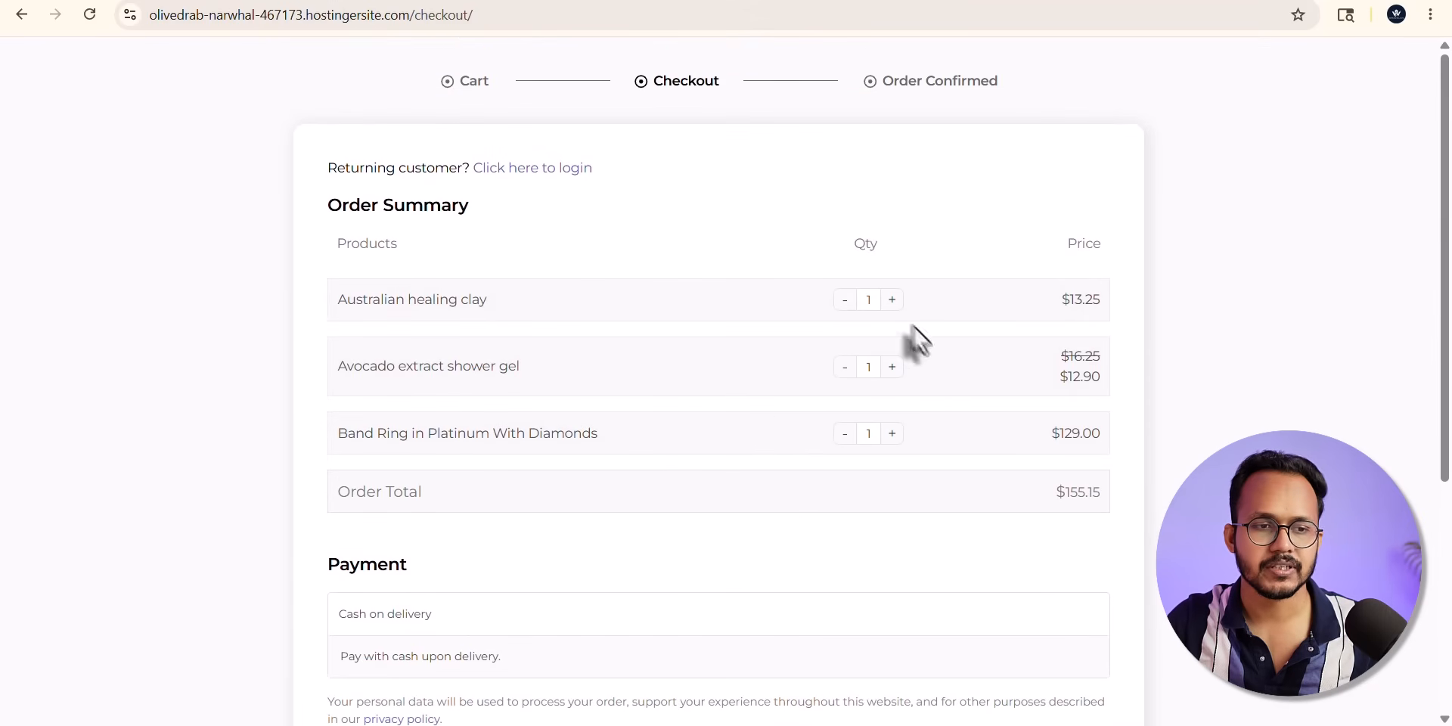
Leave the checkout without placing the order and open the recoverable carts in FunnelKit Automations
left_click(21, 15)
left_click(21, 15)
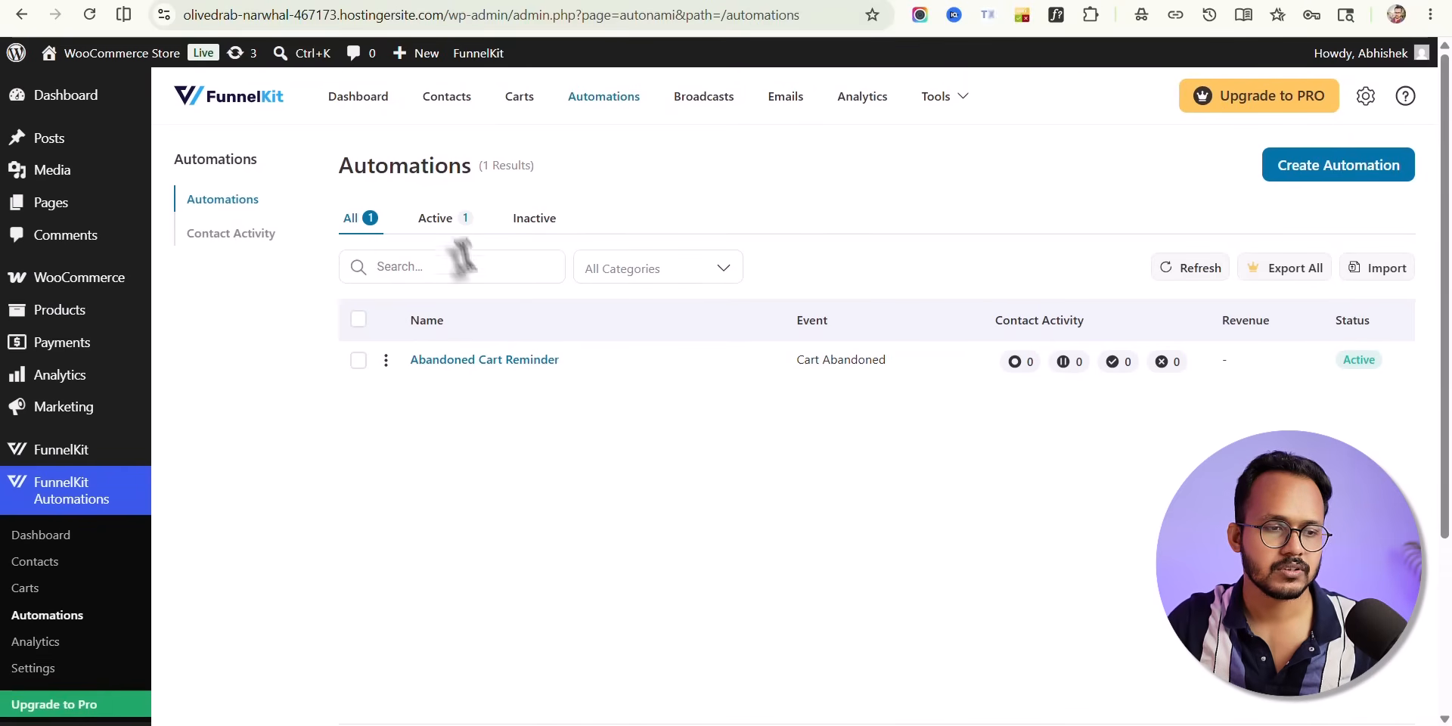
left_click(518, 113)
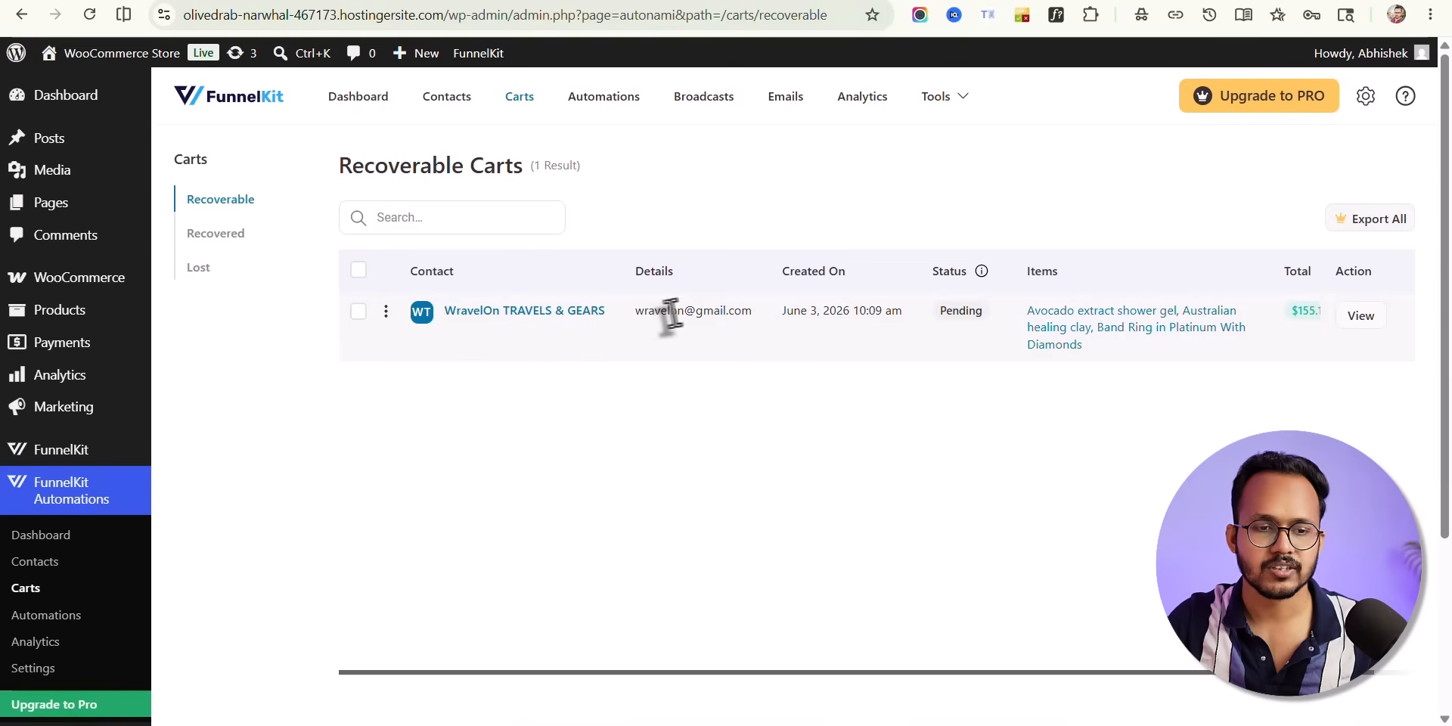
Examine the abandoned cart's contact email, creation date and status in the Recoverable Carts list
left_click_drag(634, 312, 757, 324)
left_click(783, 325)
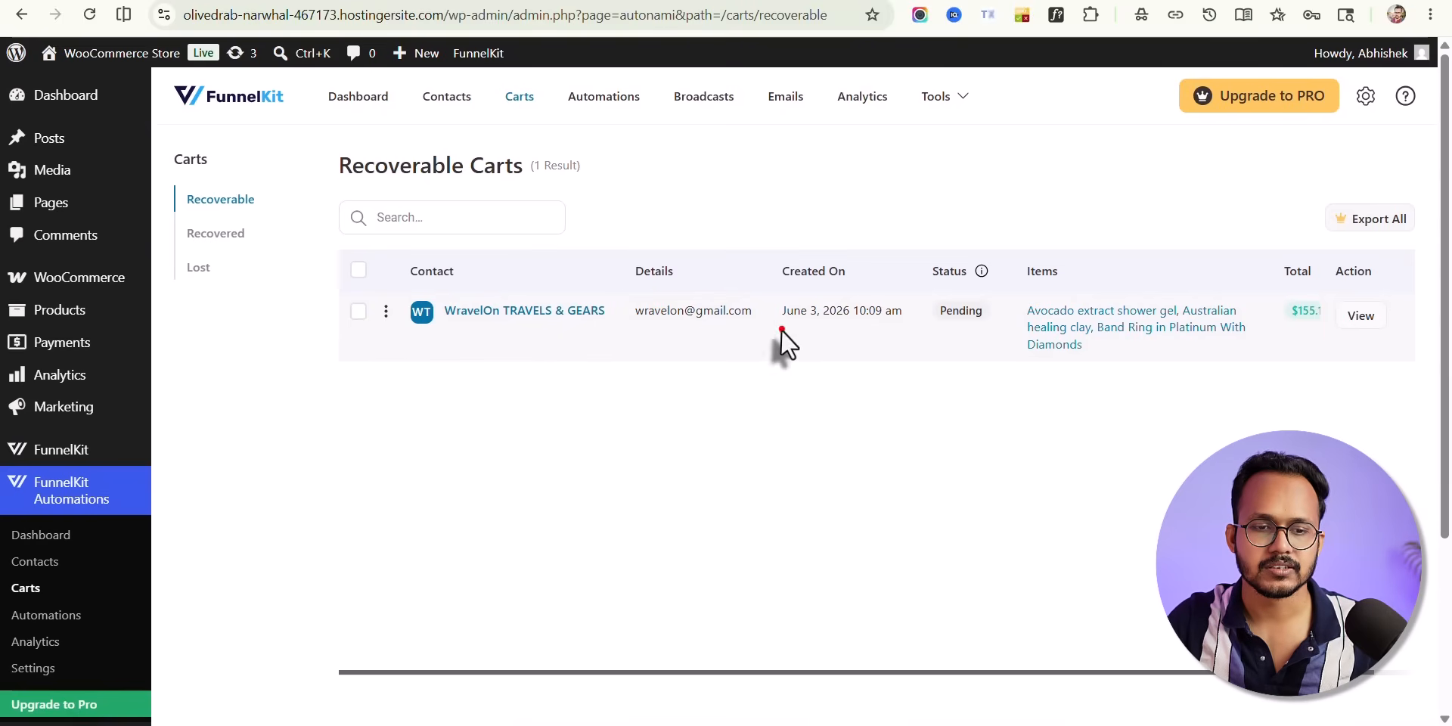
triple_click(791, 312)
left_click(935, 326)
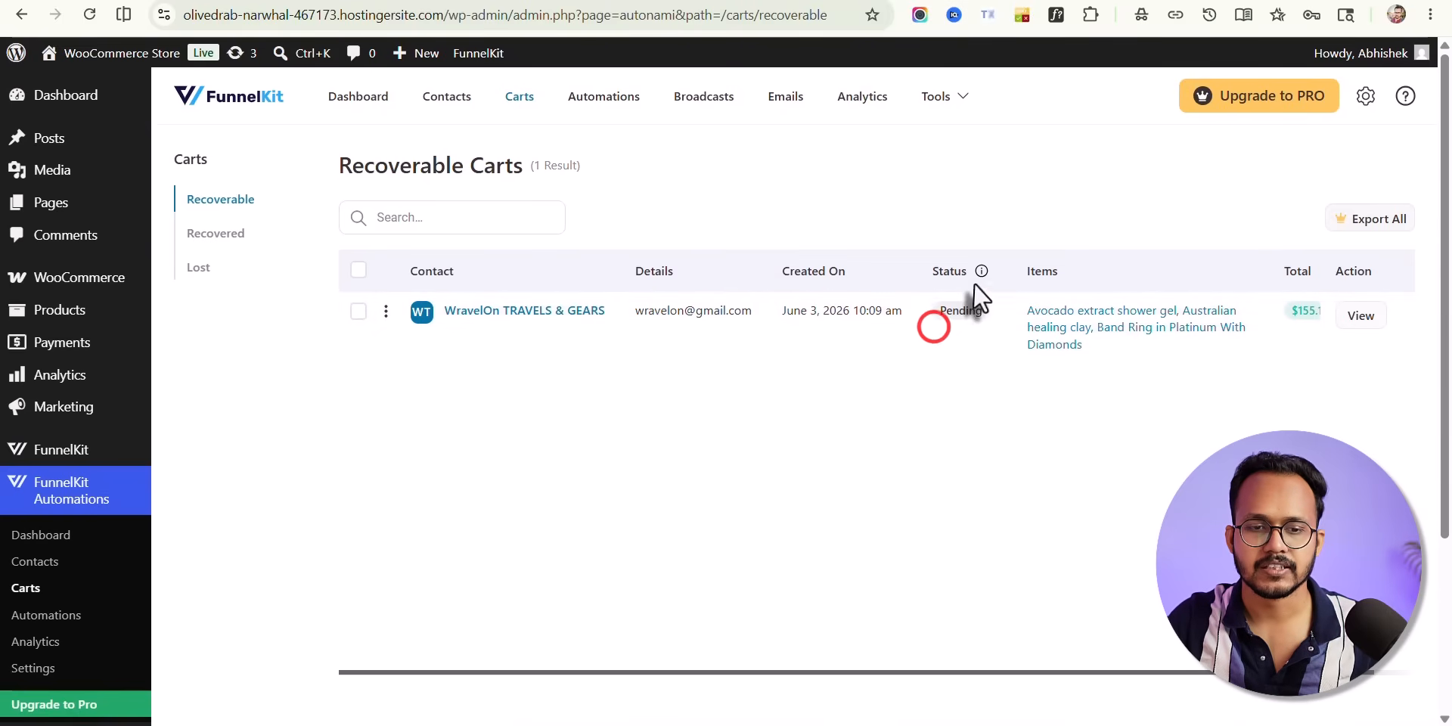
View the recoverable cart's details and examine its addresses, device and list of items
left_click(1381, 318)
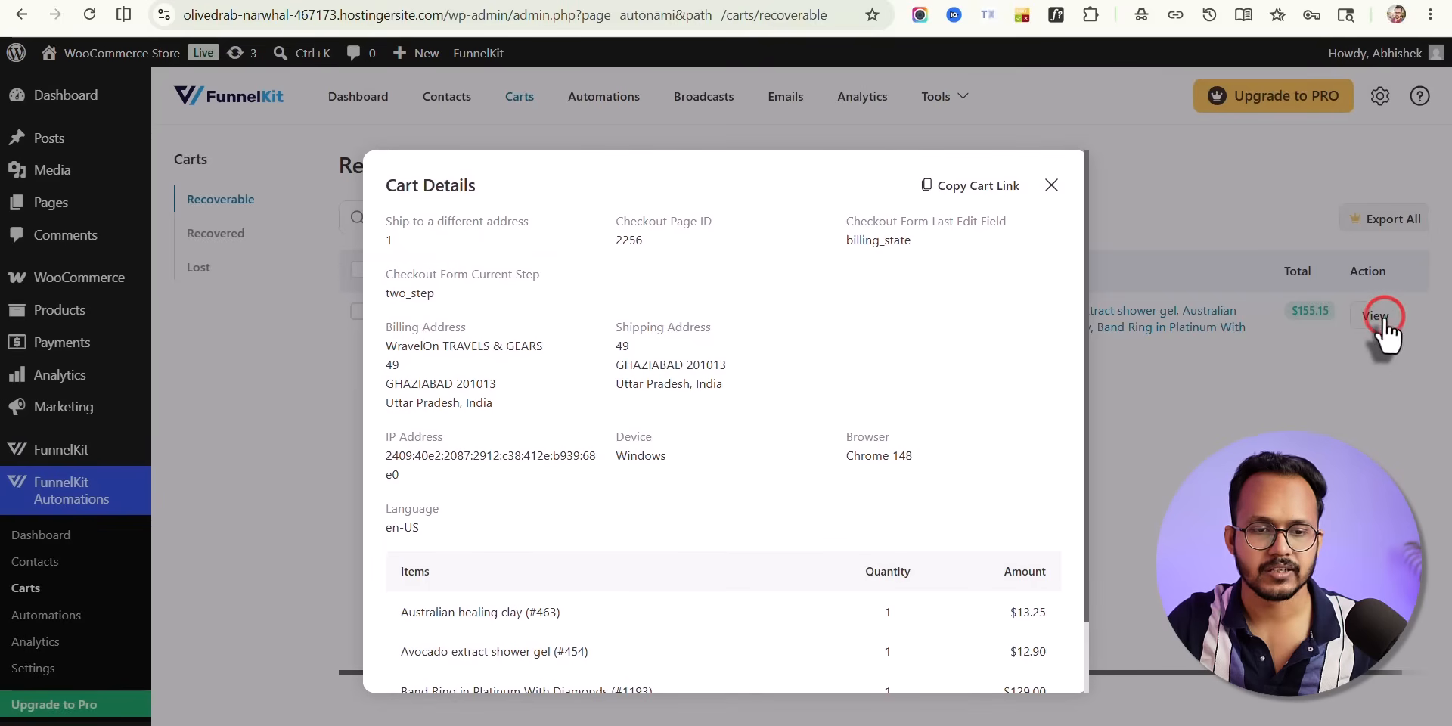
double_click(677, 456)
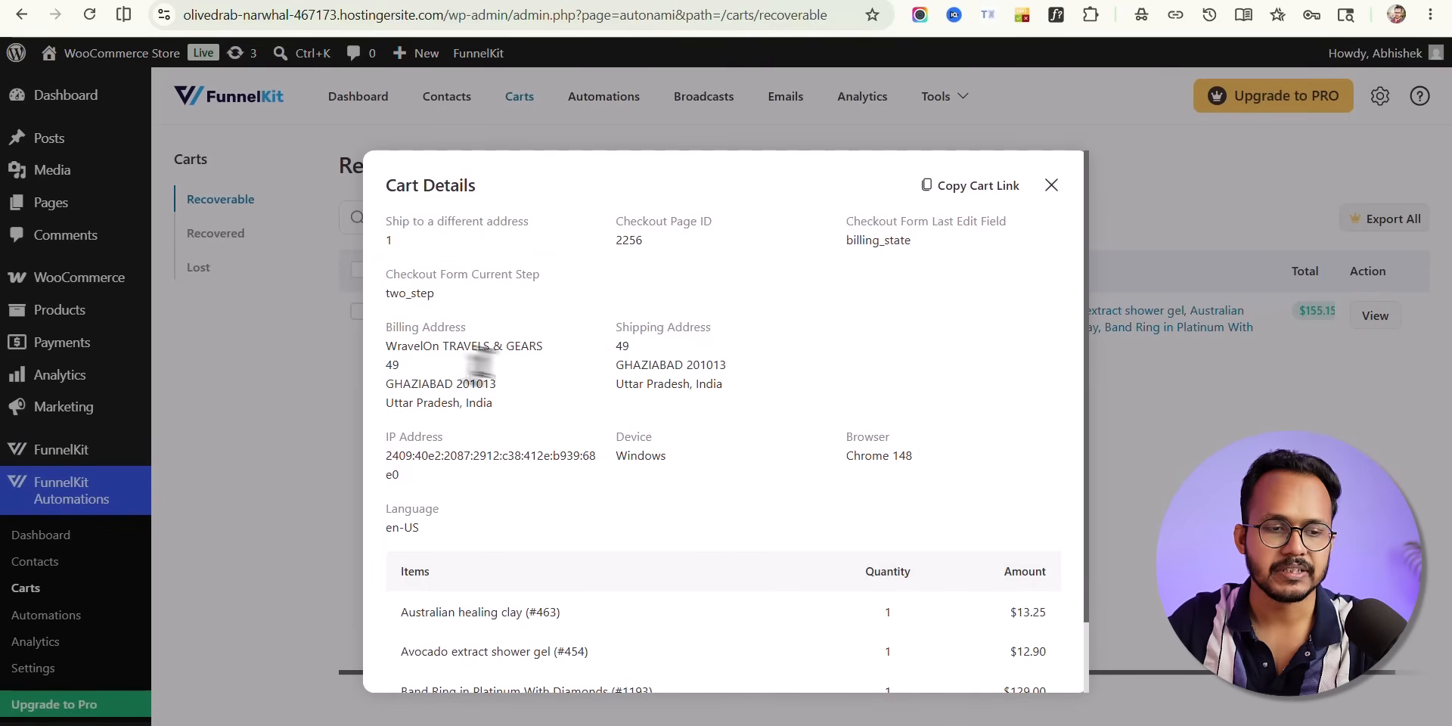
scroll(730, 401, "down", 1)
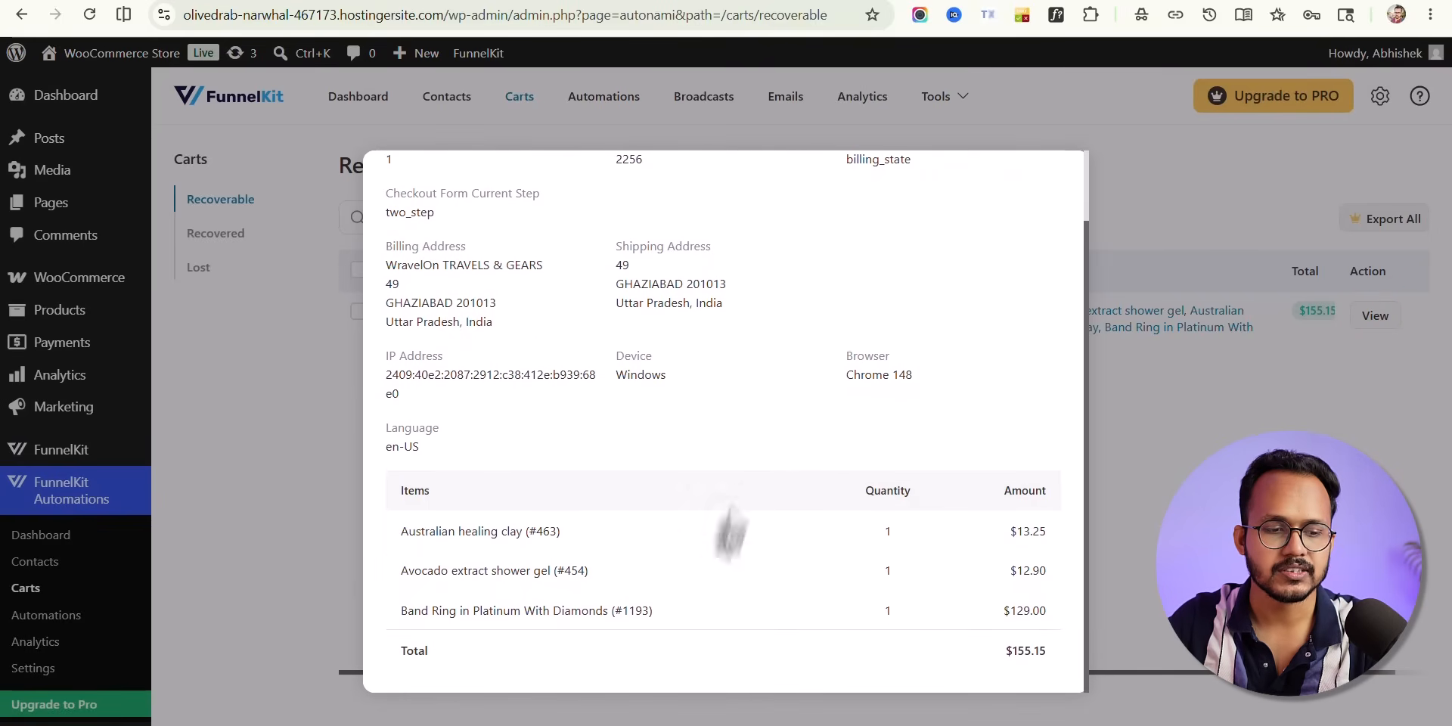
left_click_drag(401, 532, 657, 613)
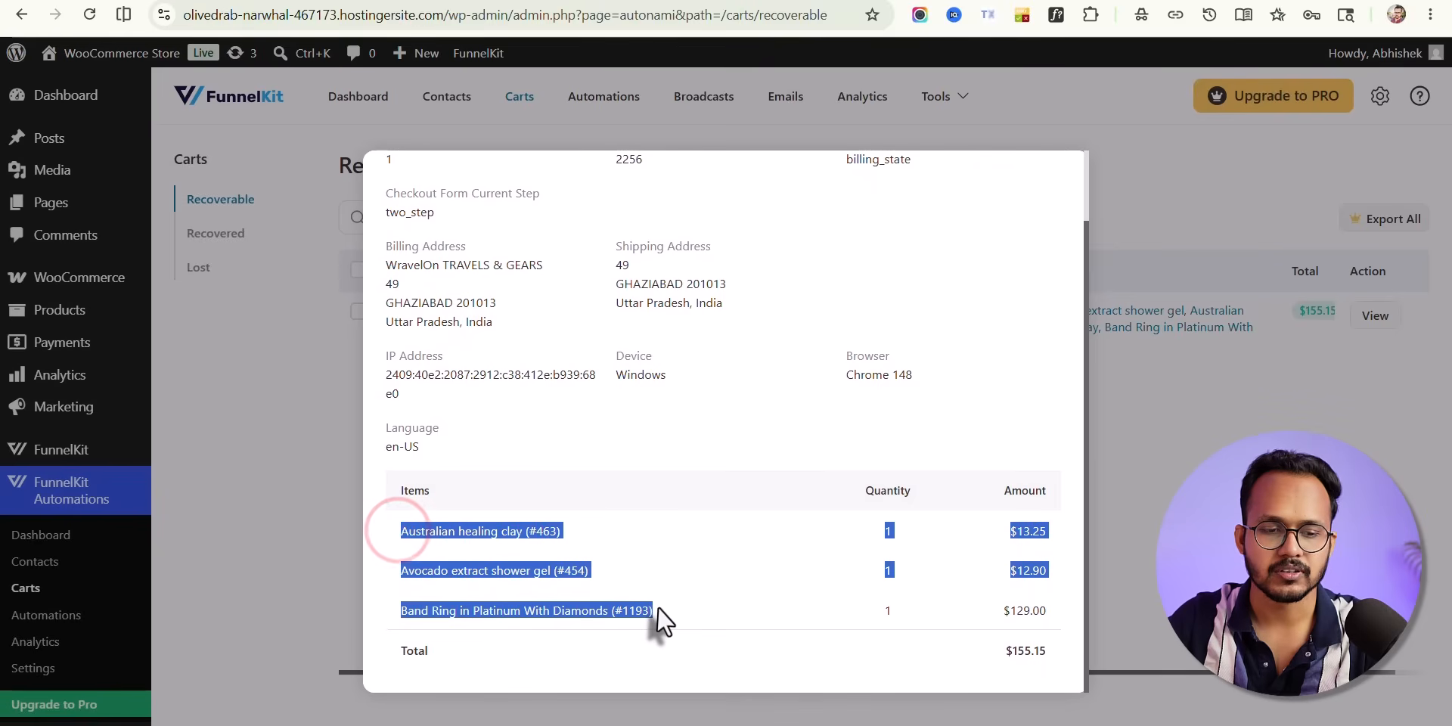
Review the upper part of the recoverable cart's details once more and close the details
left_click(716, 605)
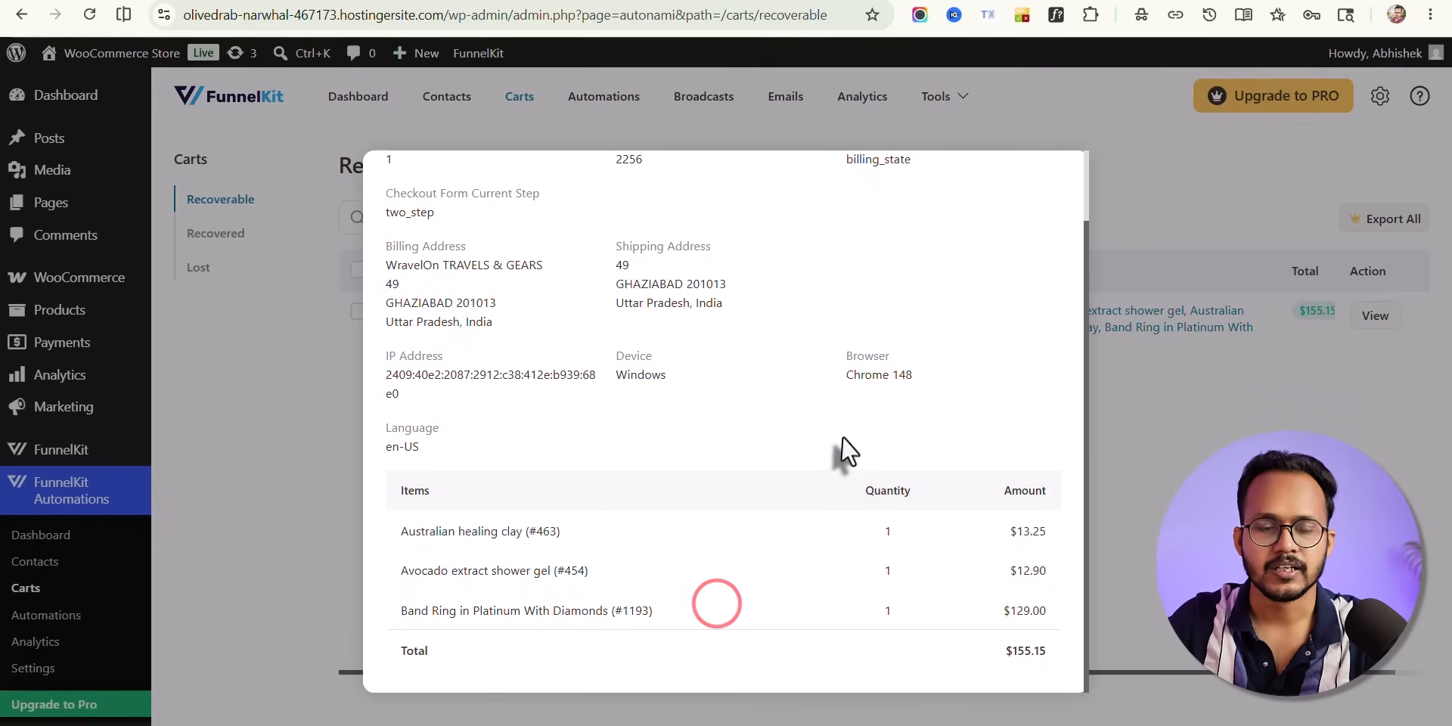
scroll(842, 431, "up", 1)
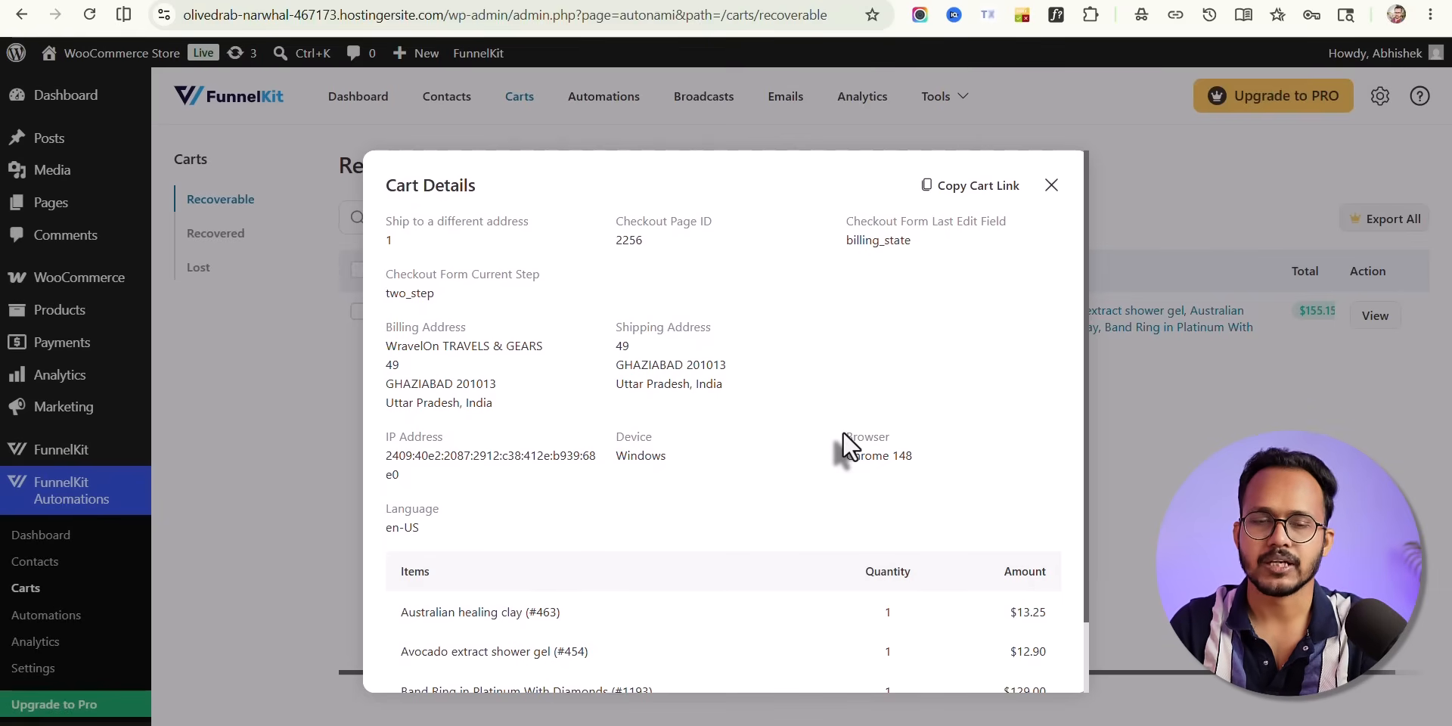
key("Escape")
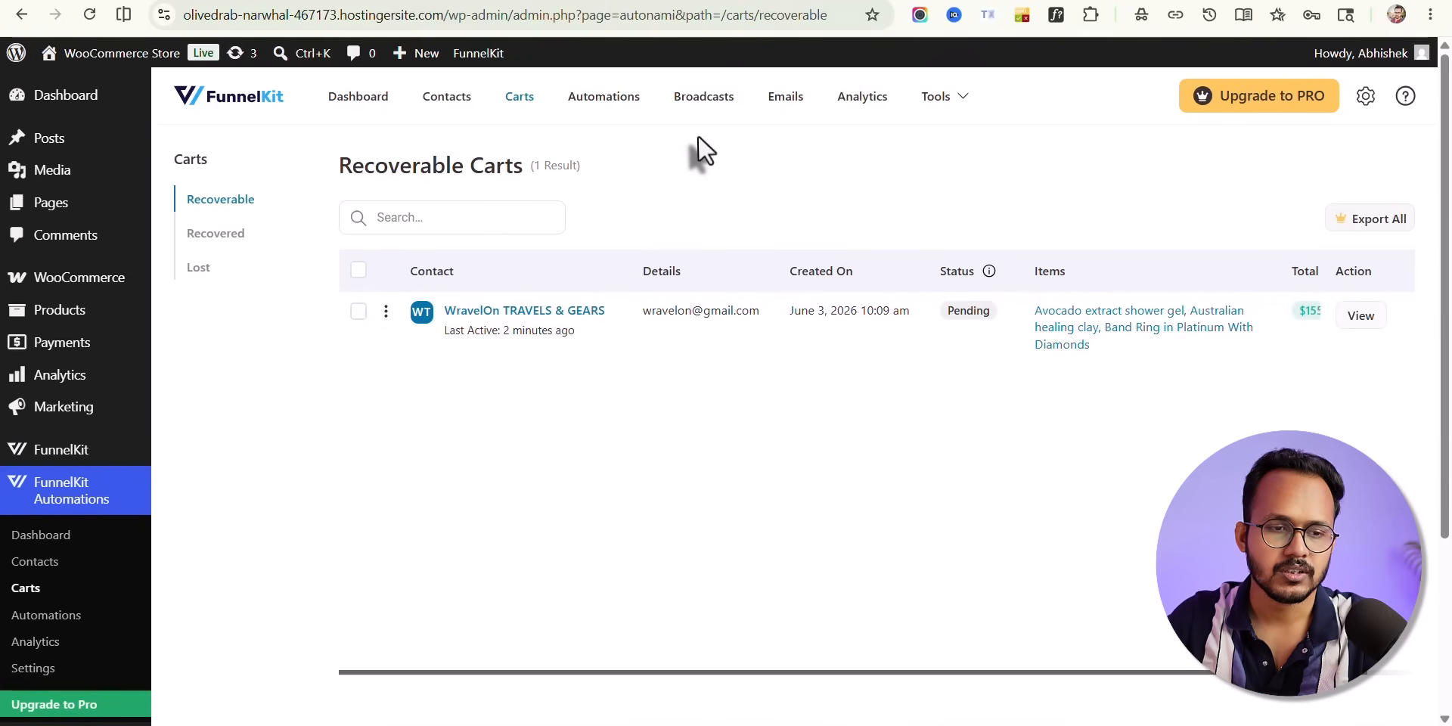
Open the cart analytics and examine the recoverable carts, potential revenue and recovered revenue in the overview
left_click(848, 112)
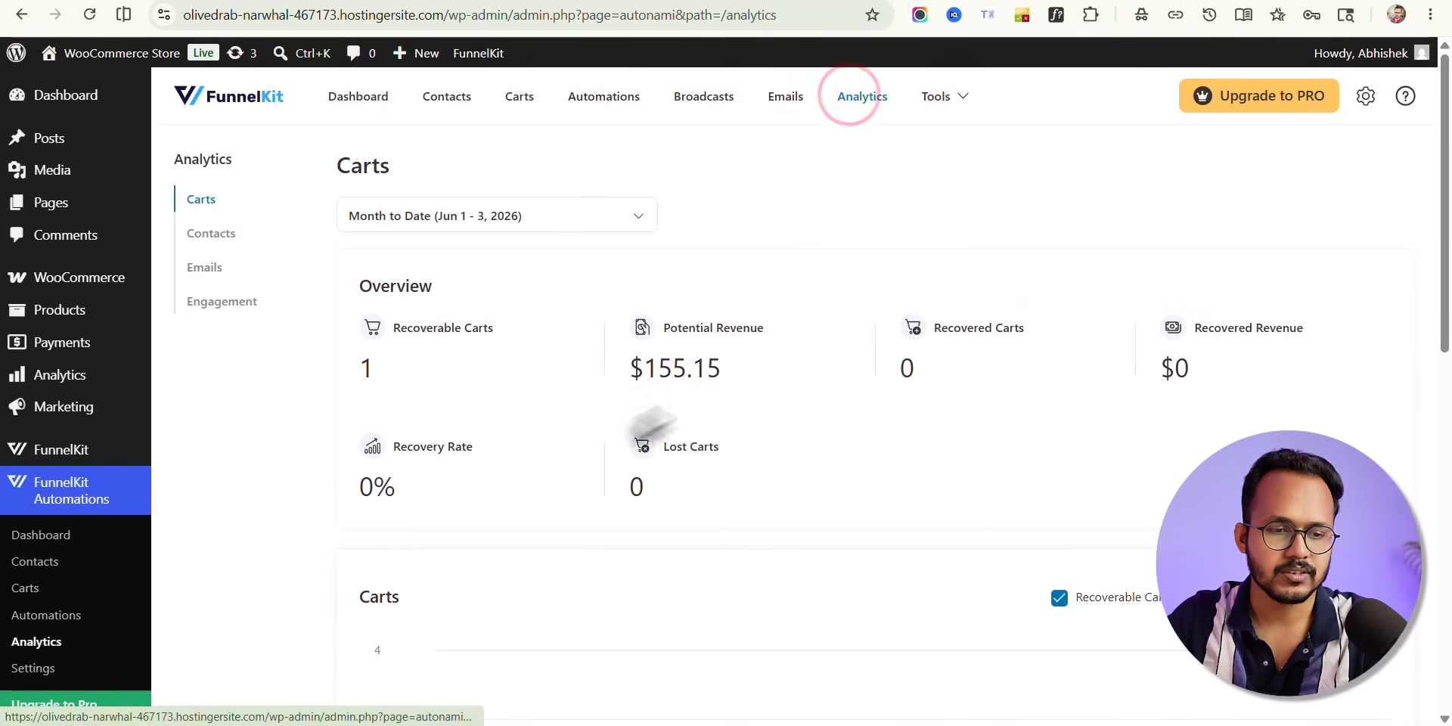
left_click_drag(360, 363, 390, 363)
left_click(413, 363)
left_click_drag(644, 362, 745, 379)
left_click(771, 366)
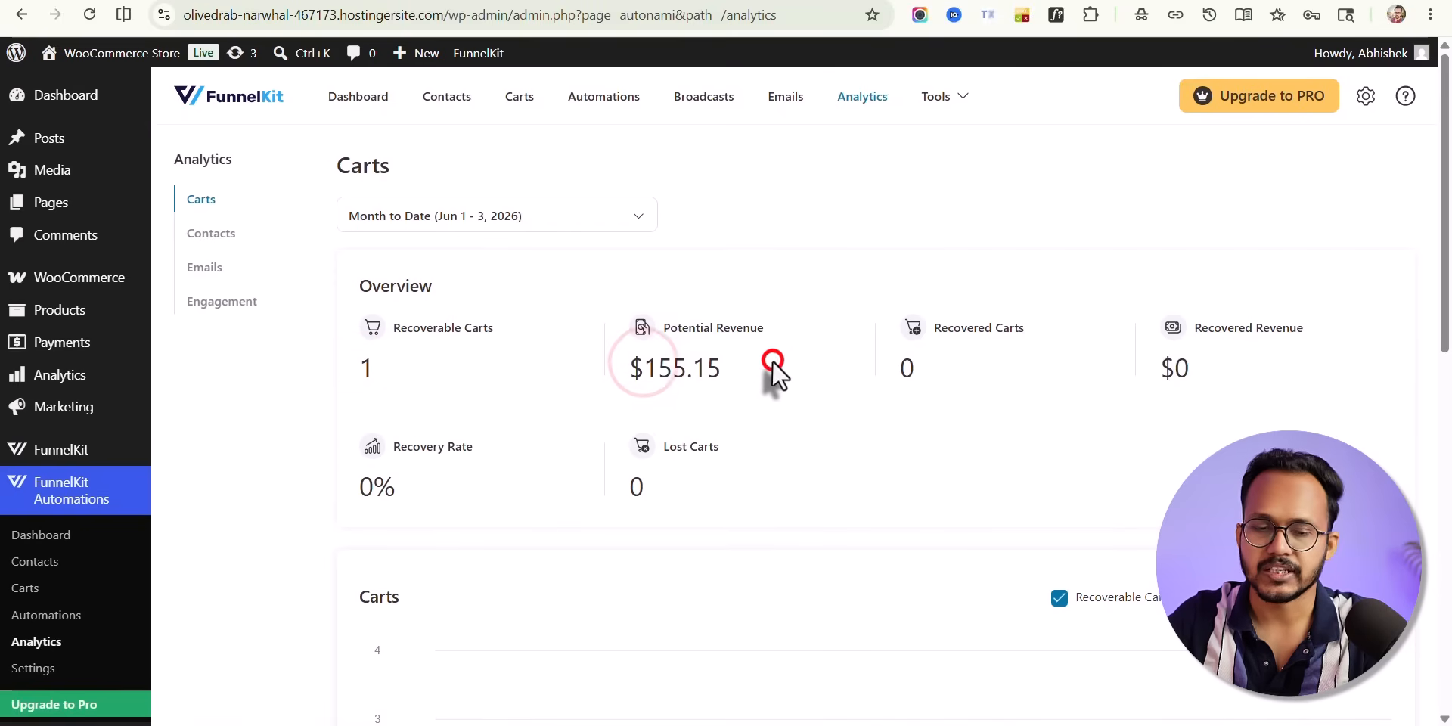
scroll(908, 386, "down", 2)
scroll(1180, 295, "up", 2)
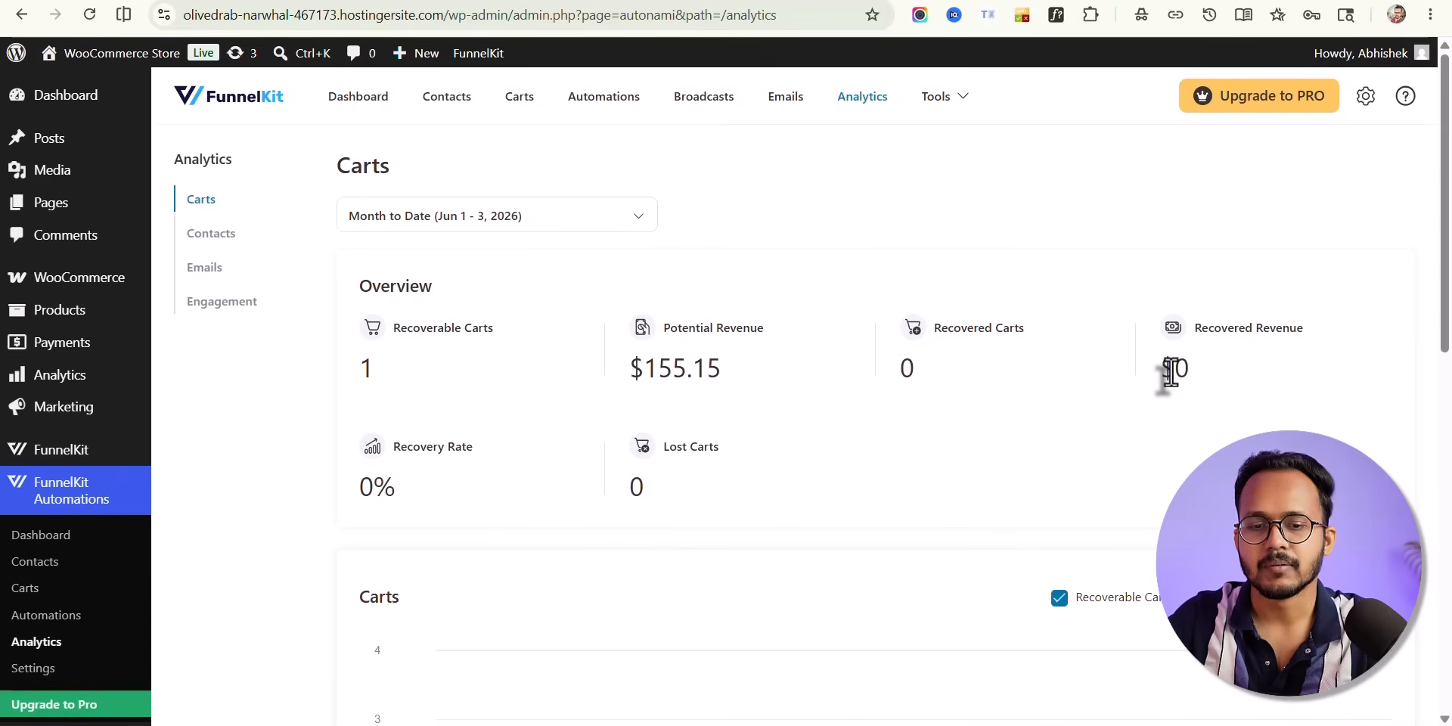
left_click_drag(1198, 367, 1159, 369)
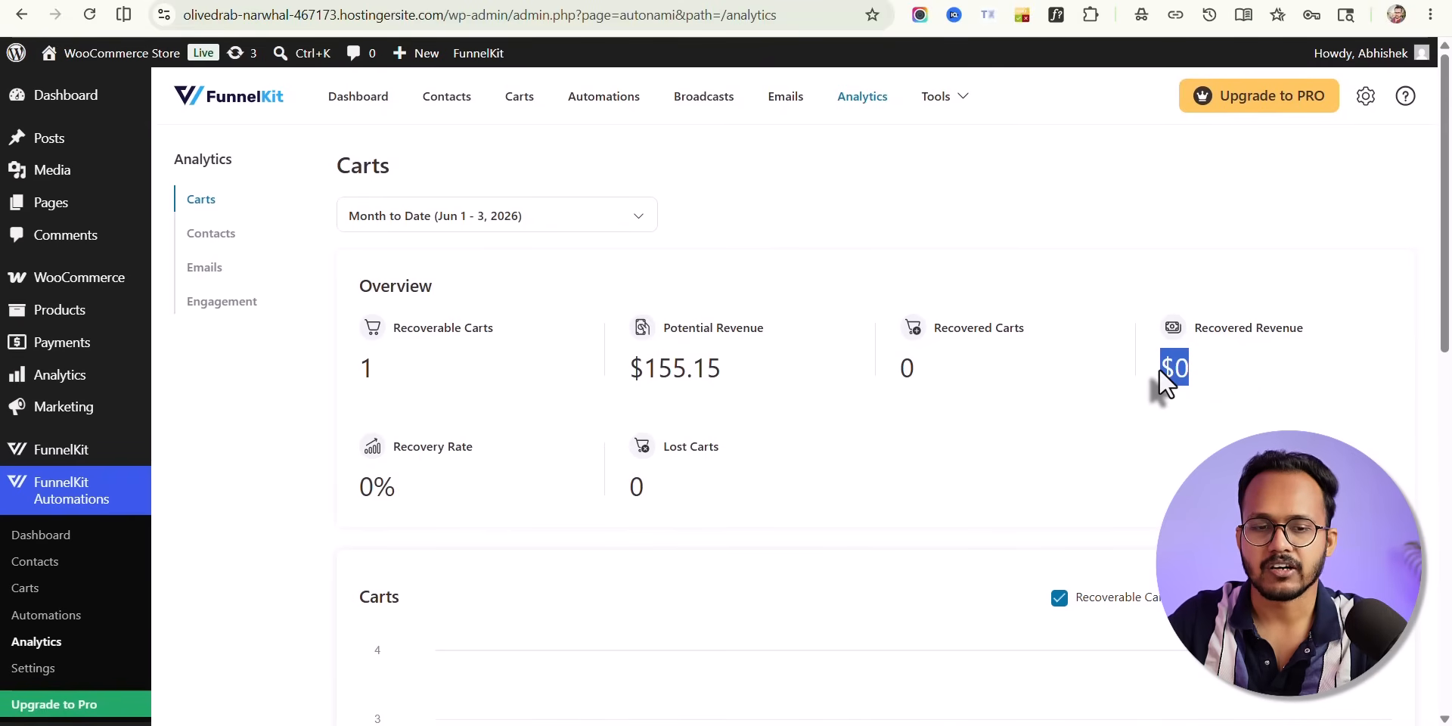
left_click(1264, 358)
Examine the recovery rate and the Carts and Revenue charts in the cart analytics
scroll(769, 438, "down", 3)
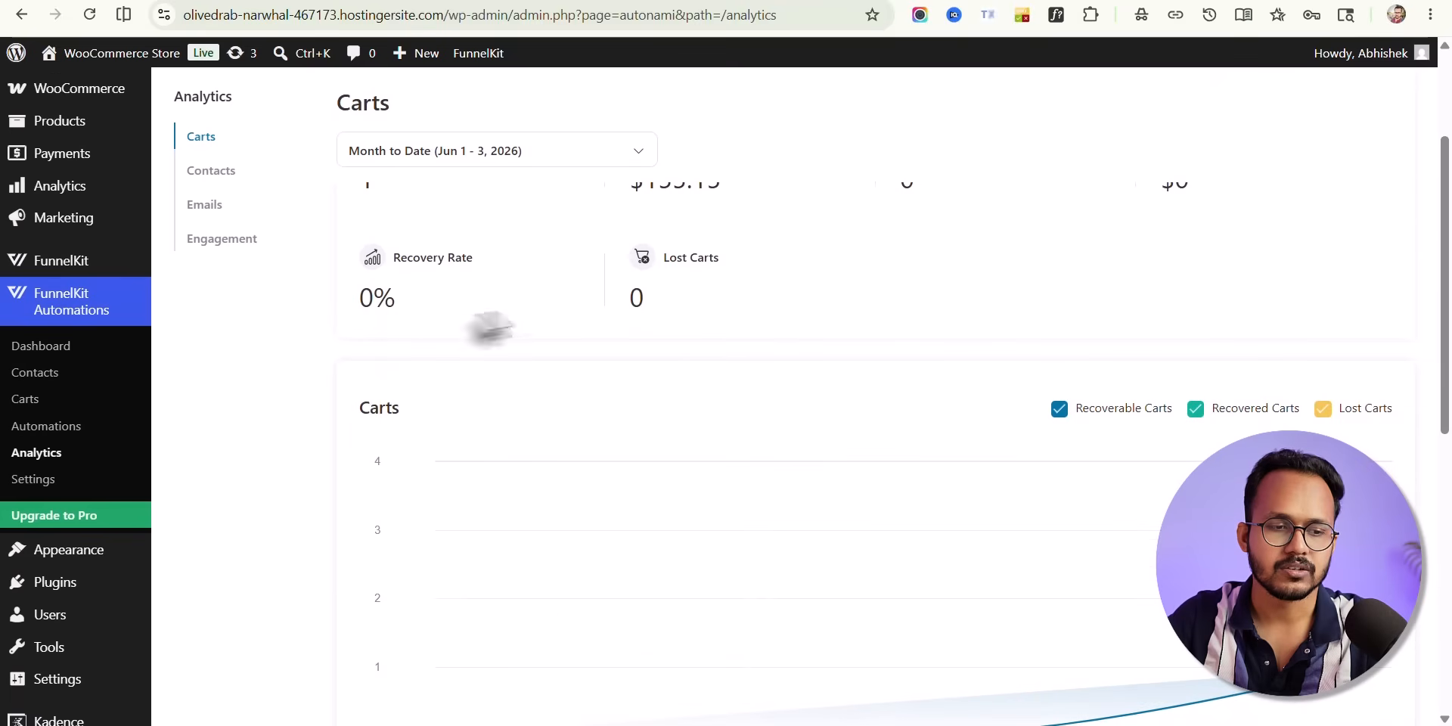
left_click_drag(418, 300, 353, 303)
left_click(503, 298)
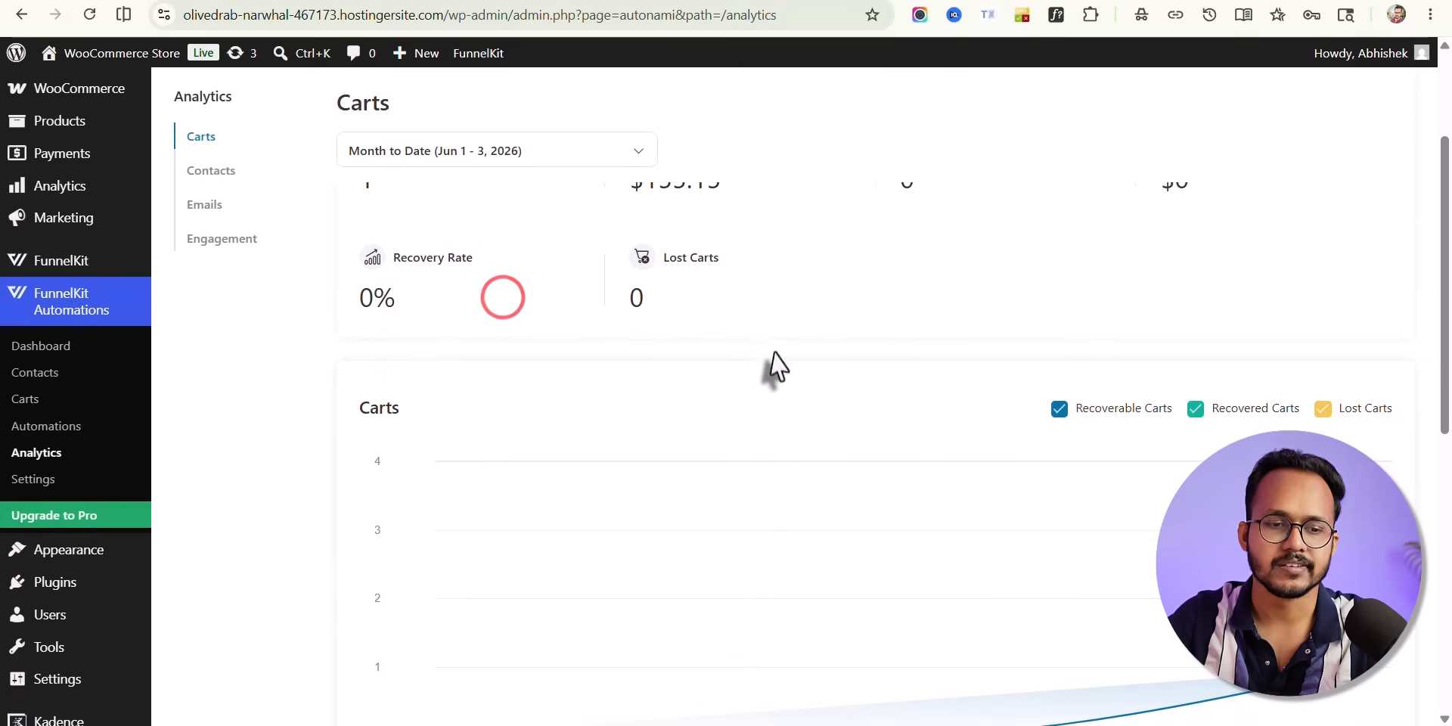
scroll(749, 361, "down", 3)
scroll(743, 355, "down", 7)
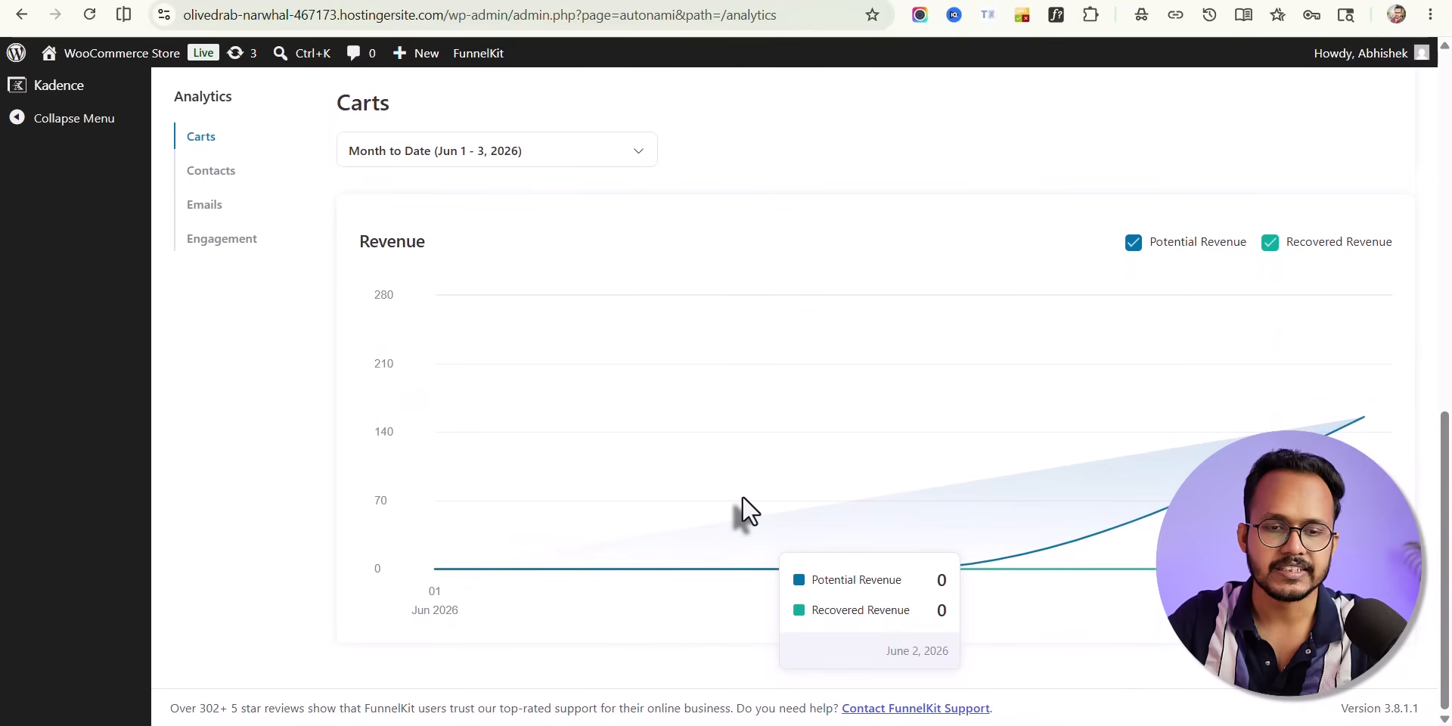
scroll(742, 496, "up", 12)
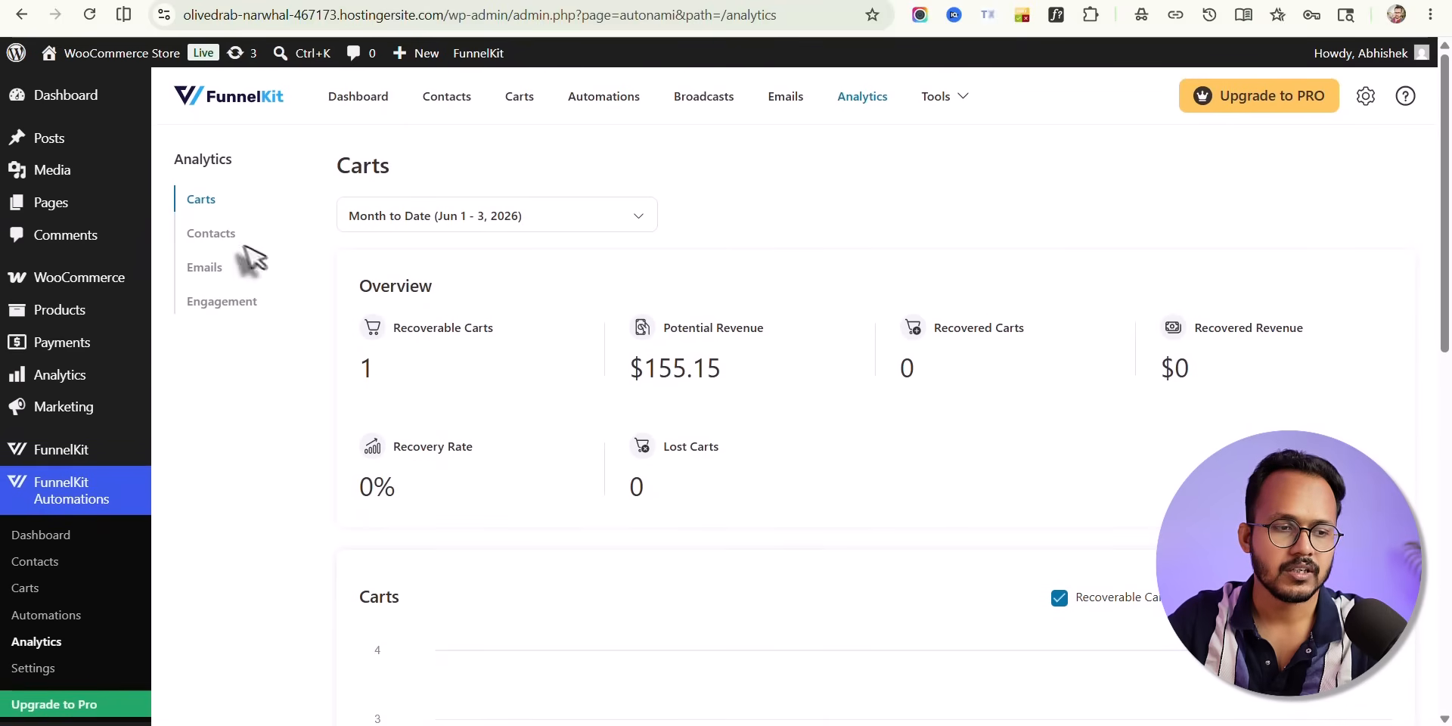
Look through the Contacts, Emails and Engagement analytics reports, and go to the main Emails section
left_click(229, 233)
scroll(586, 478, "down", 4)
scroll(583, 477, "up", 4)
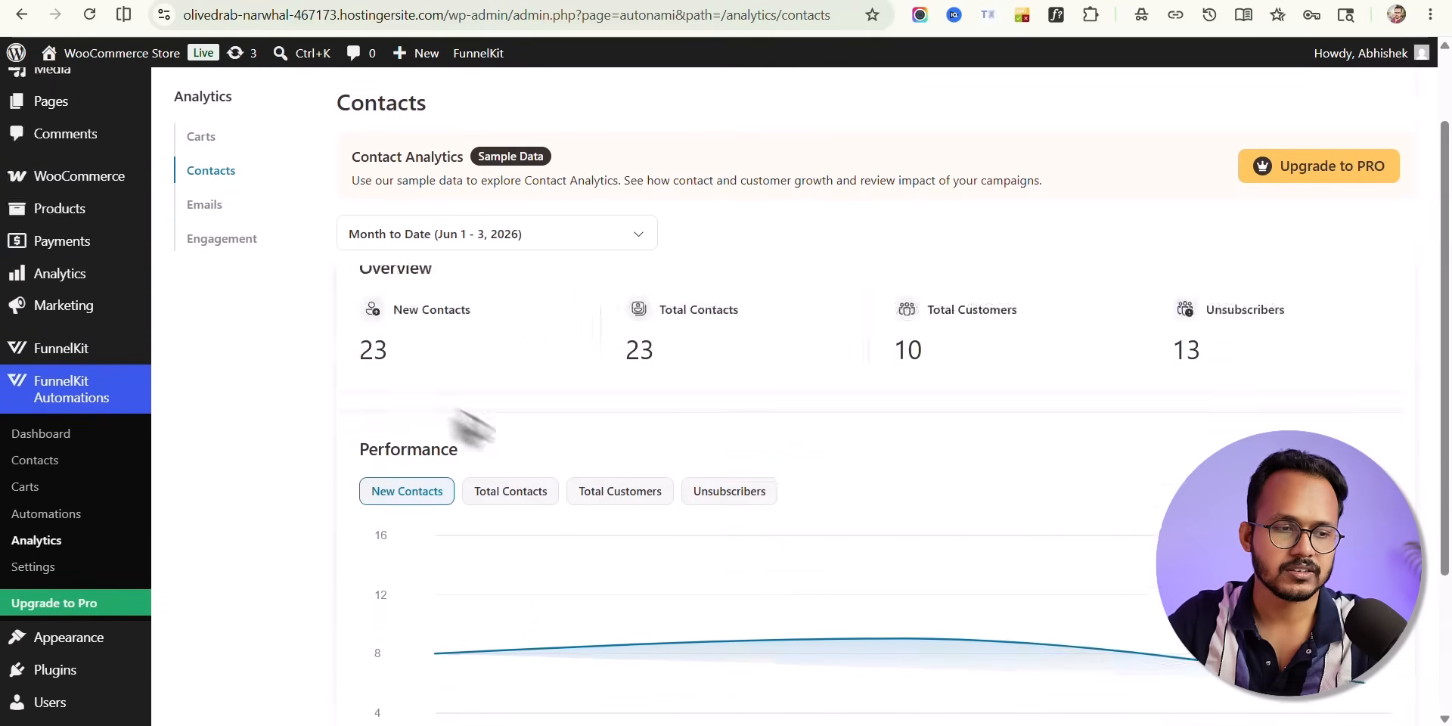
left_click(216, 268)
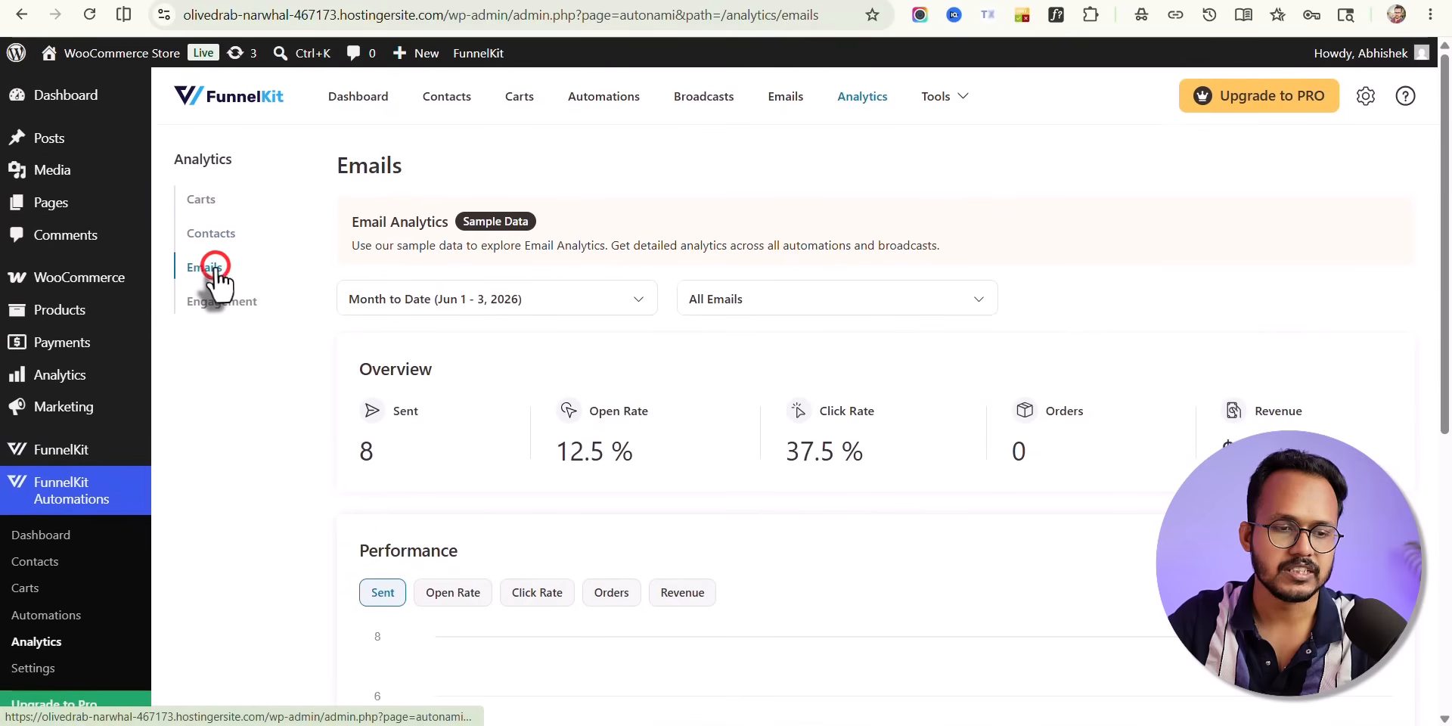
left_click(200, 301)
left_click(791, 92)
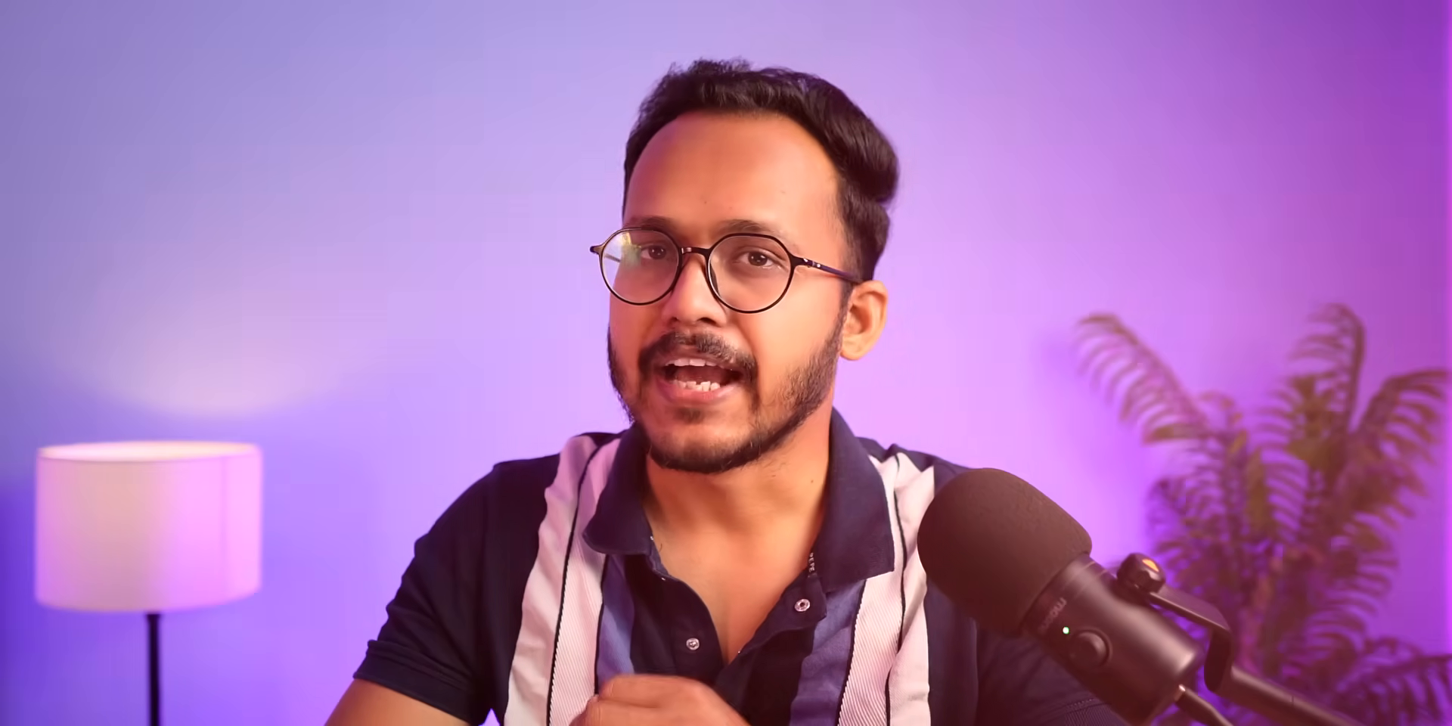